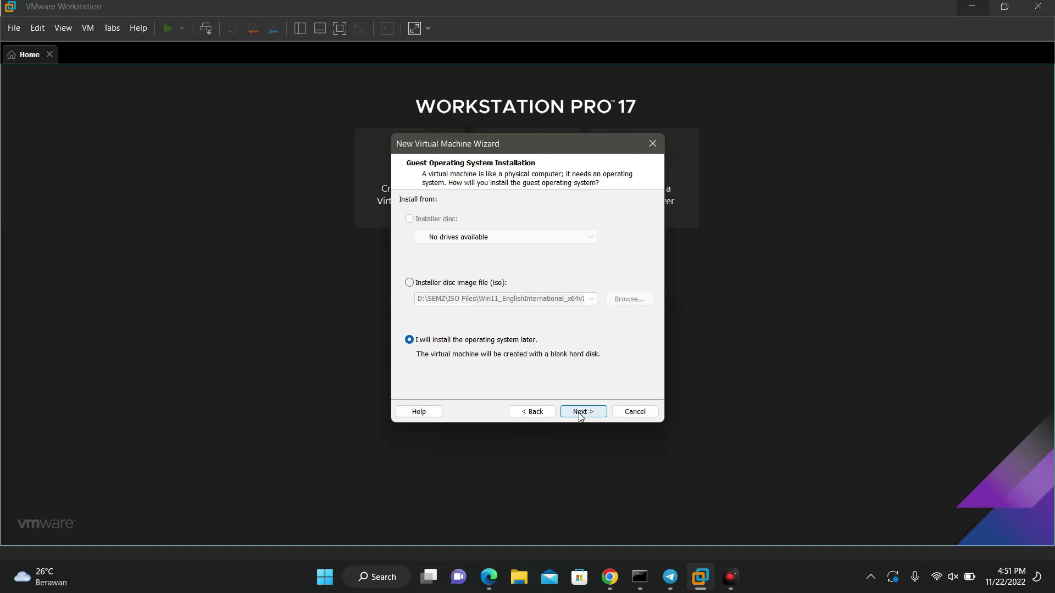
Step: Choose to install the OS later and set the guest to Linux, Other Linux 5.x kernel 64-bit
click(541, 416)
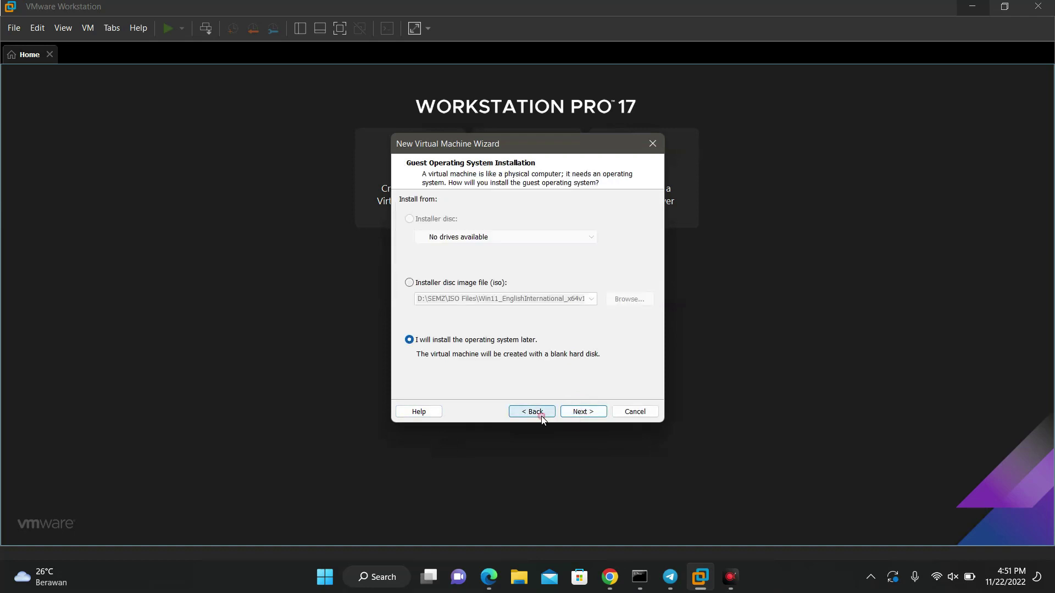
click(589, 416)
click(405, 226)
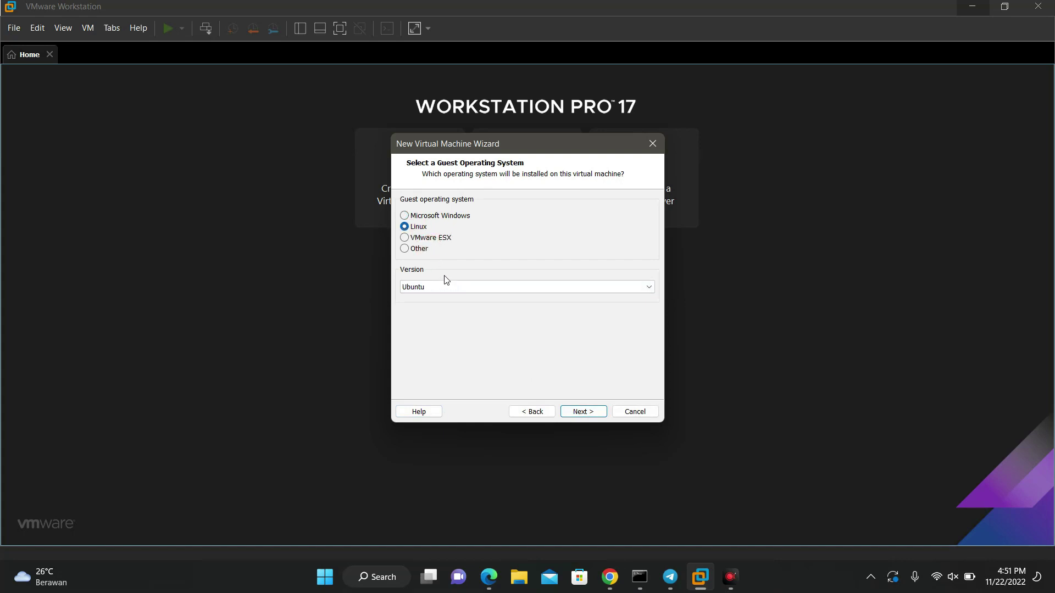
click(448, 287)
scroll(448, 287, up, 3)
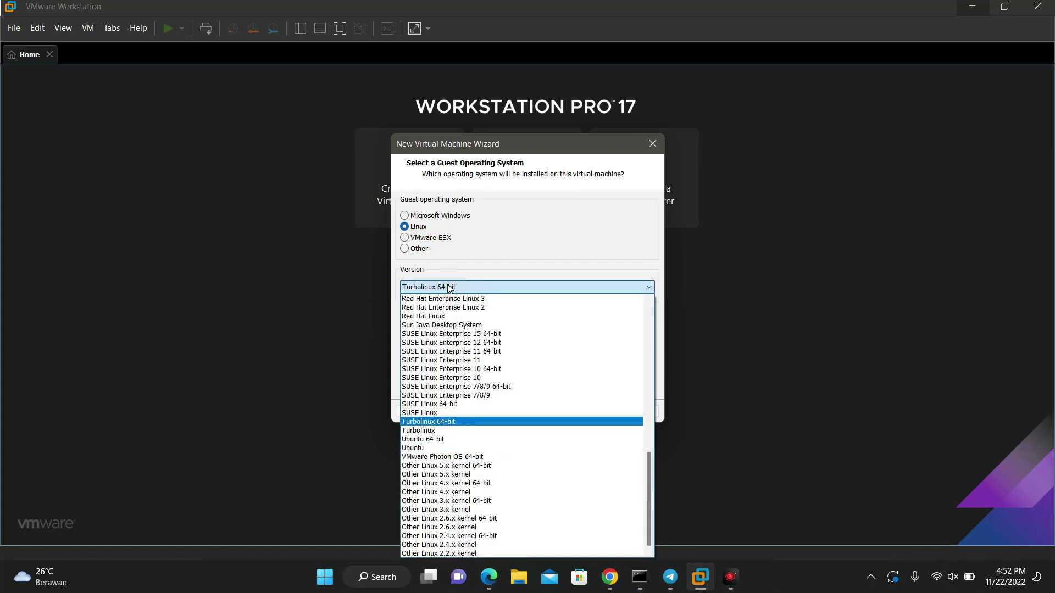
scroll(448, 286, up, 8)
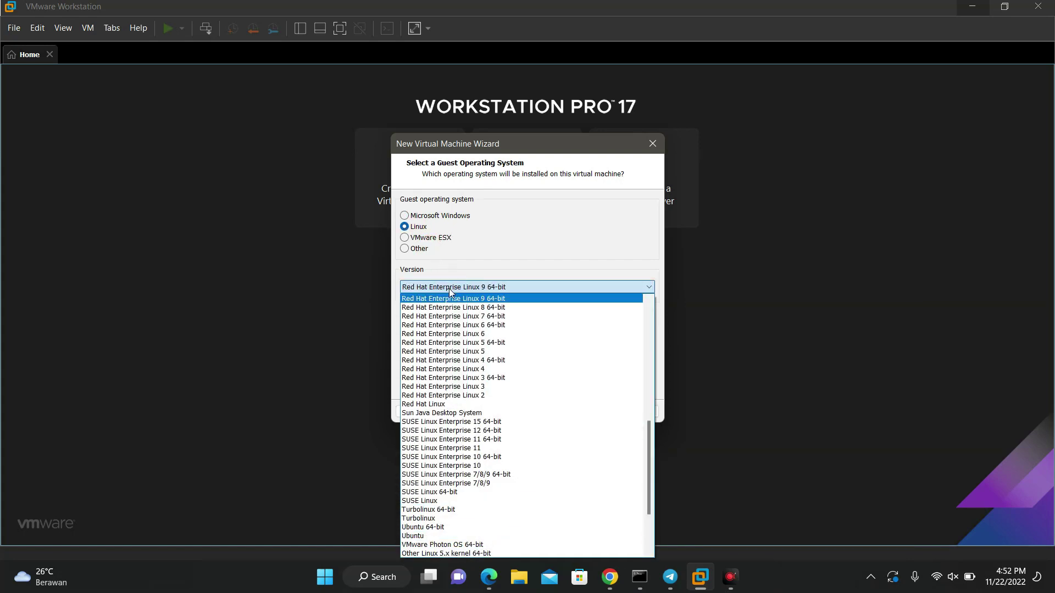
scroll(491, 326, down, 9)
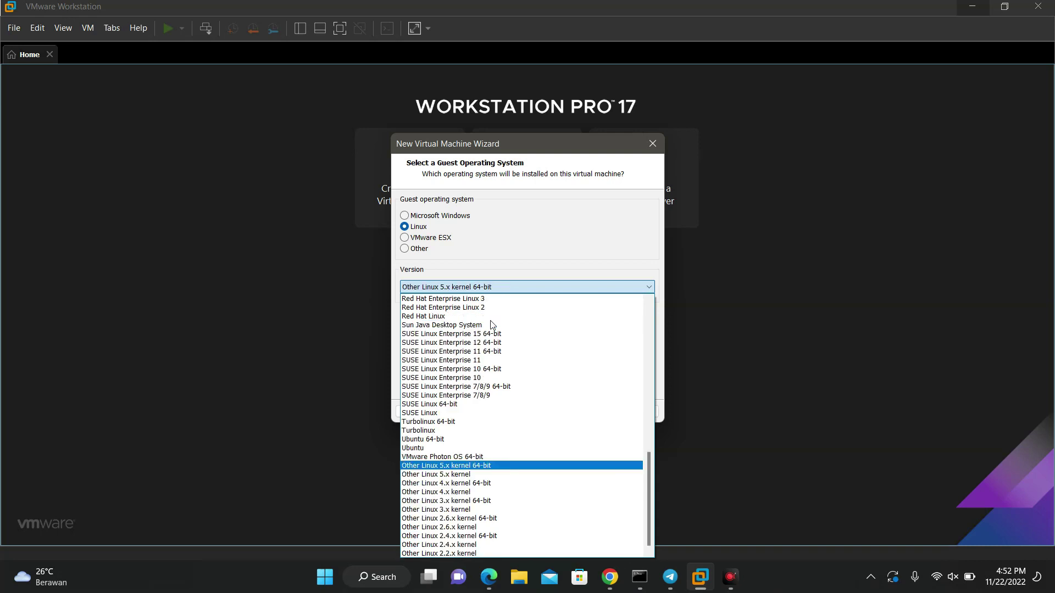
click(465, 467)
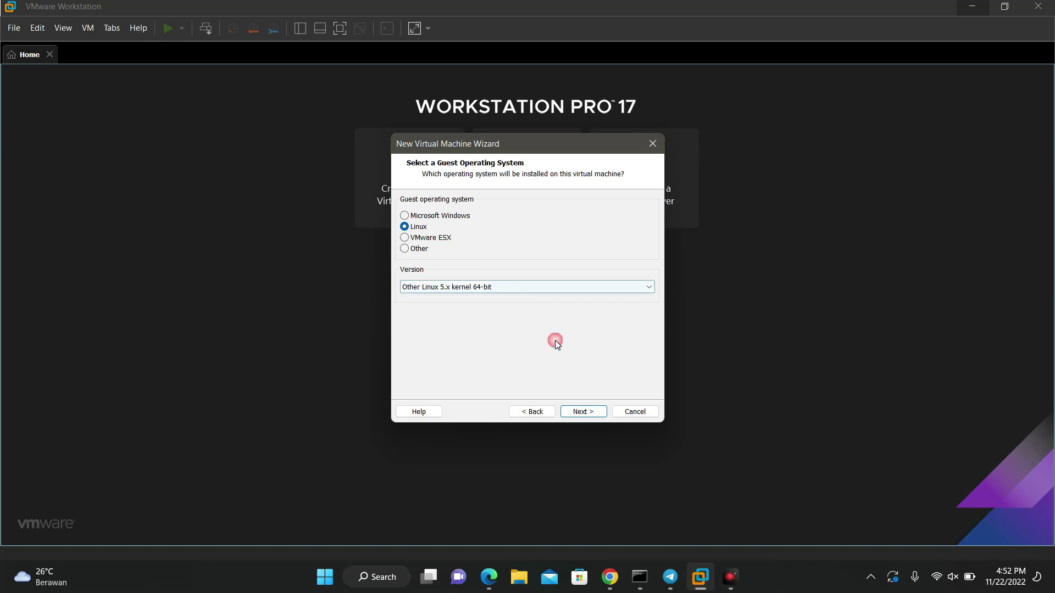
click(598, 413)
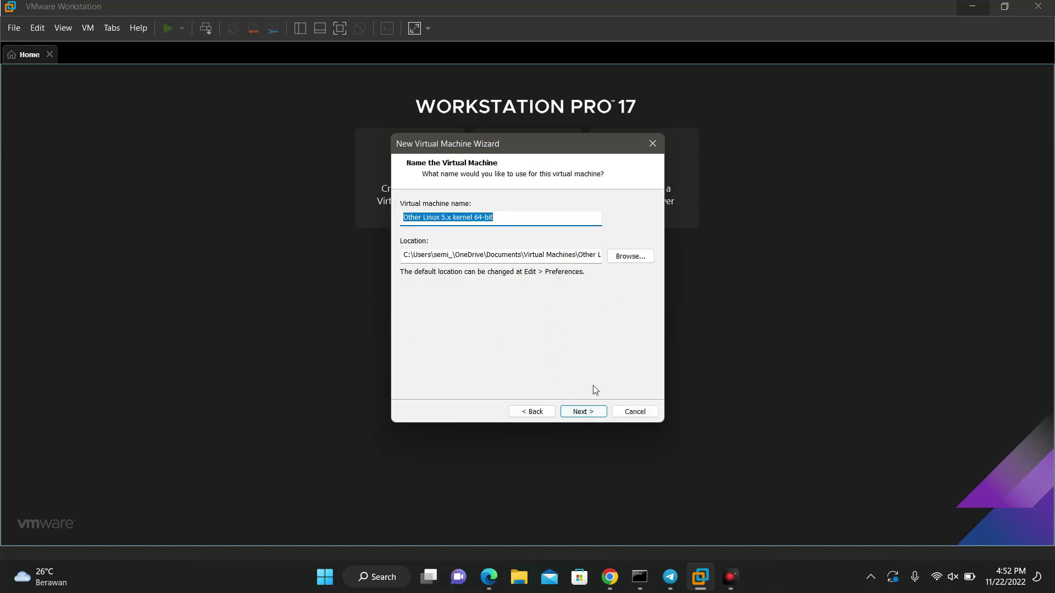
Step: Name the VM 'Athena OS' and store it in a new folder C:\VMs\Athena OS
text(At)
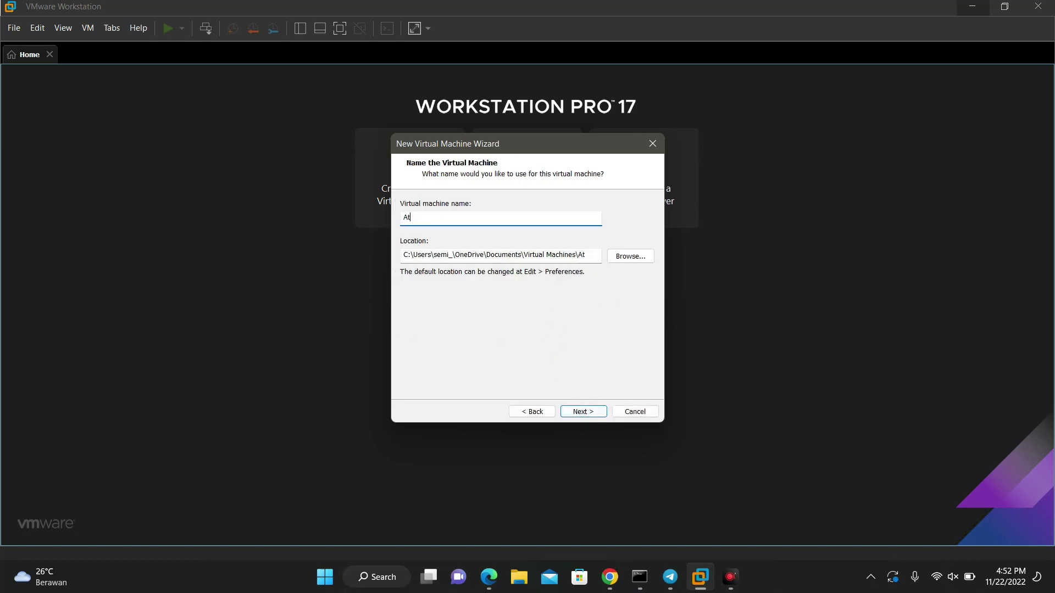
text(hena OS)
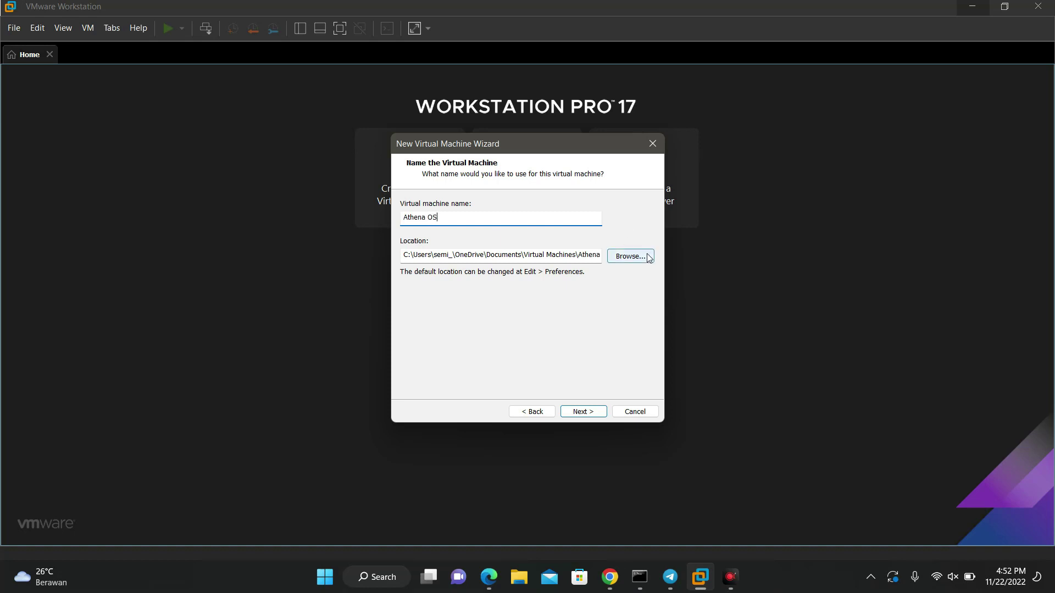
click(630, 257)
scroll(560, 320, down, 2)
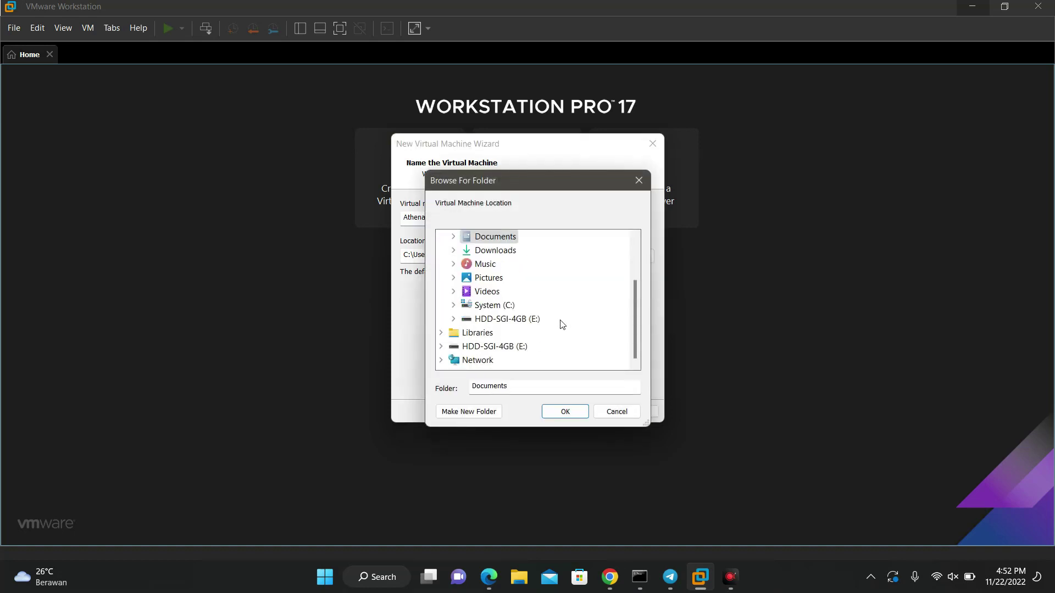
click(503, 305)
scroll(512, 347, down, 2)
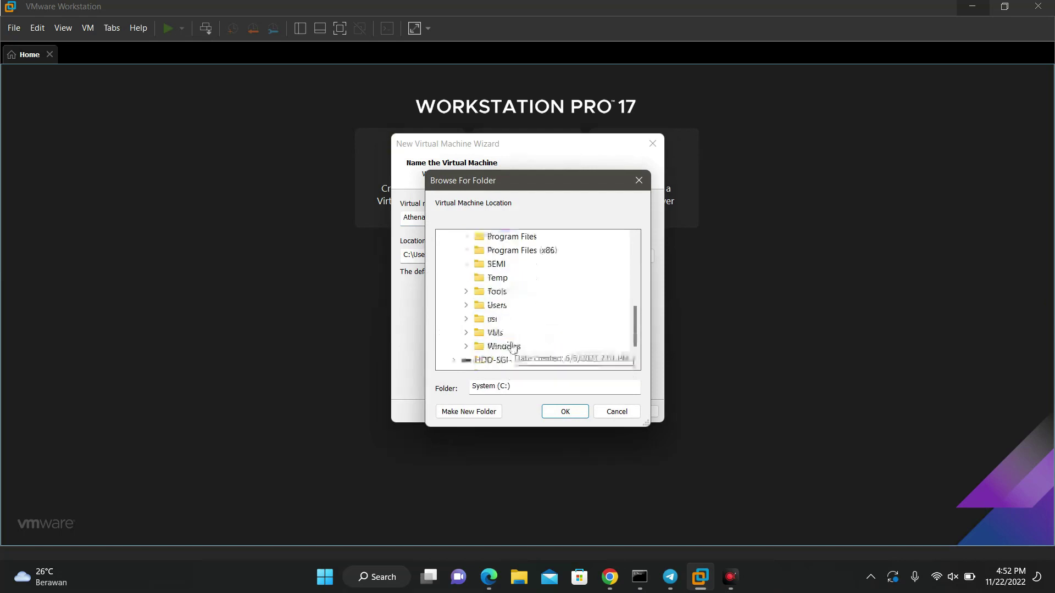
double_click(495, 332)
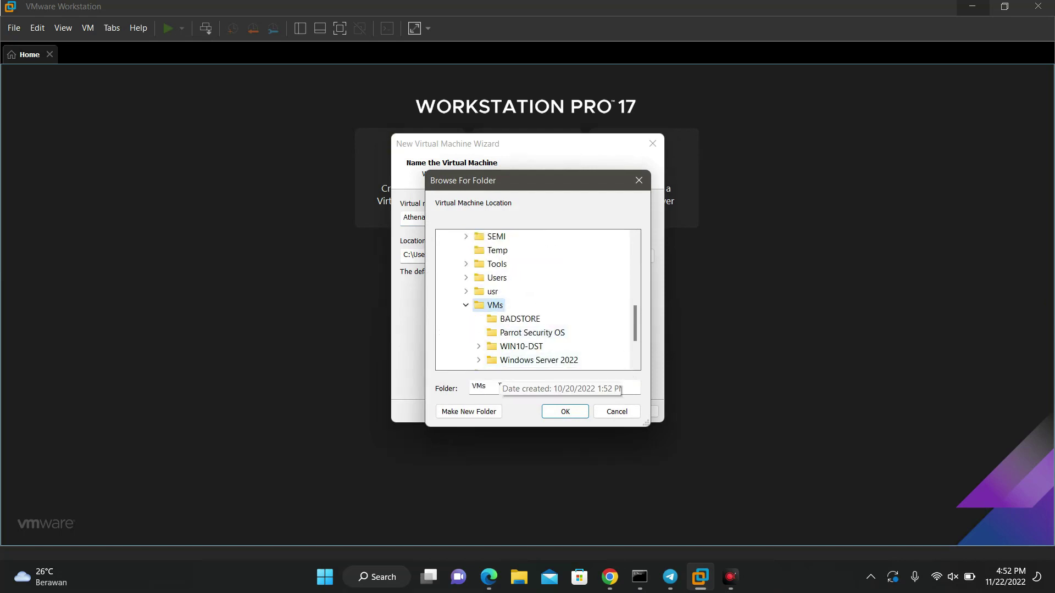
click(487, 412)
text(Athena OS)
key(Return)
click(568, 416)
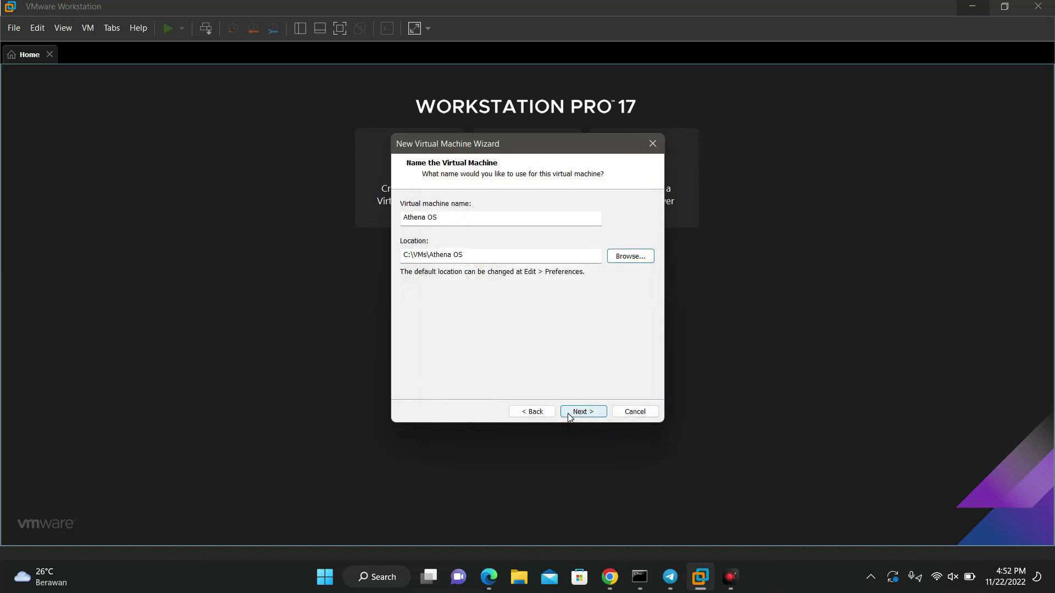
click(568, 415)
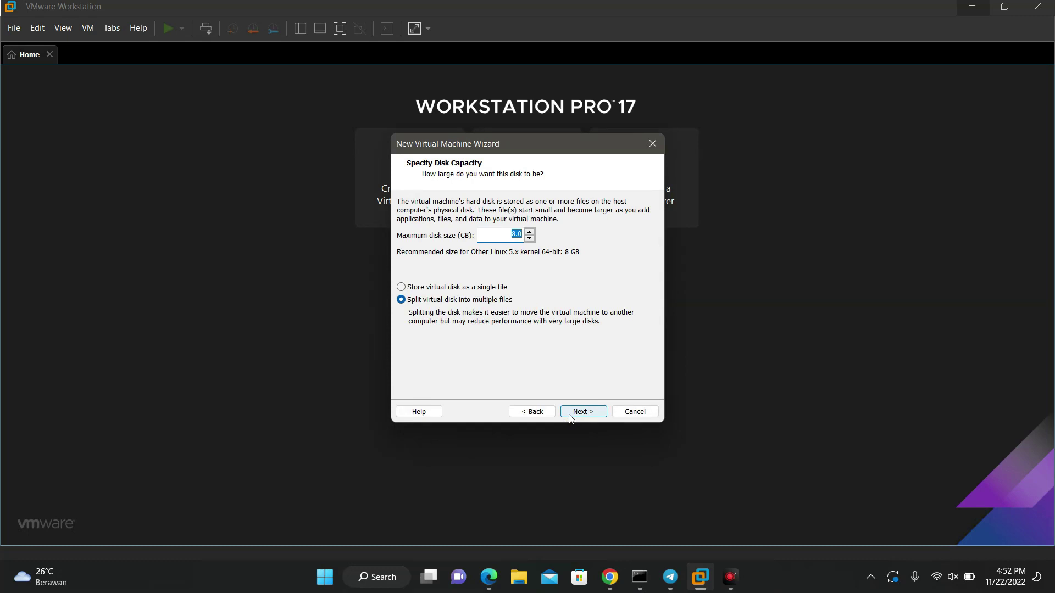
Step: Give it a 10 GB disk stored as a single file and finish creating the VM
click(496, 287)
double_click(517, 234)
text(10)
click(596, 412)
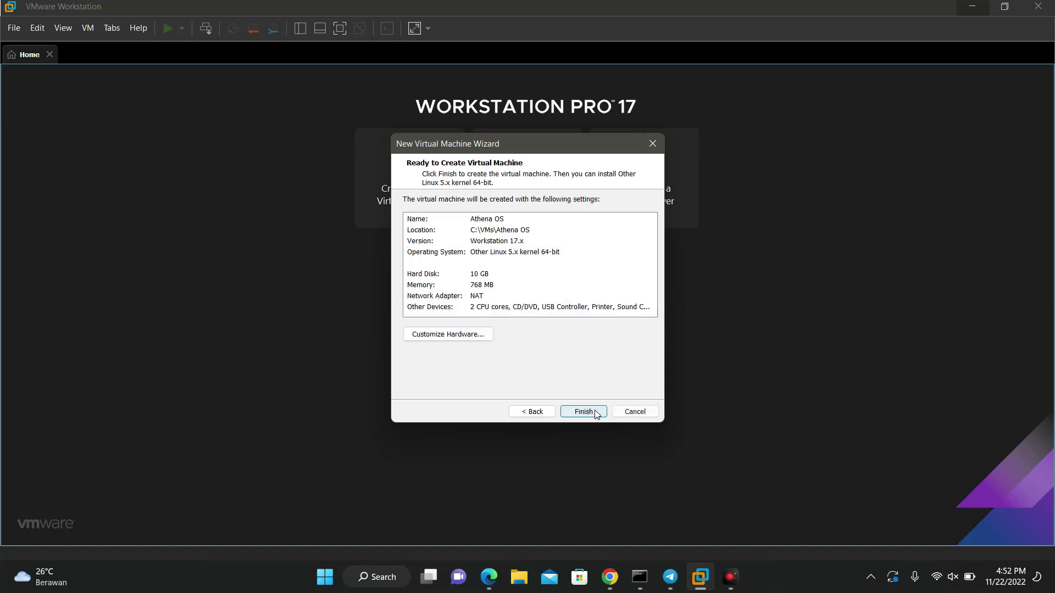
click(595, 412)
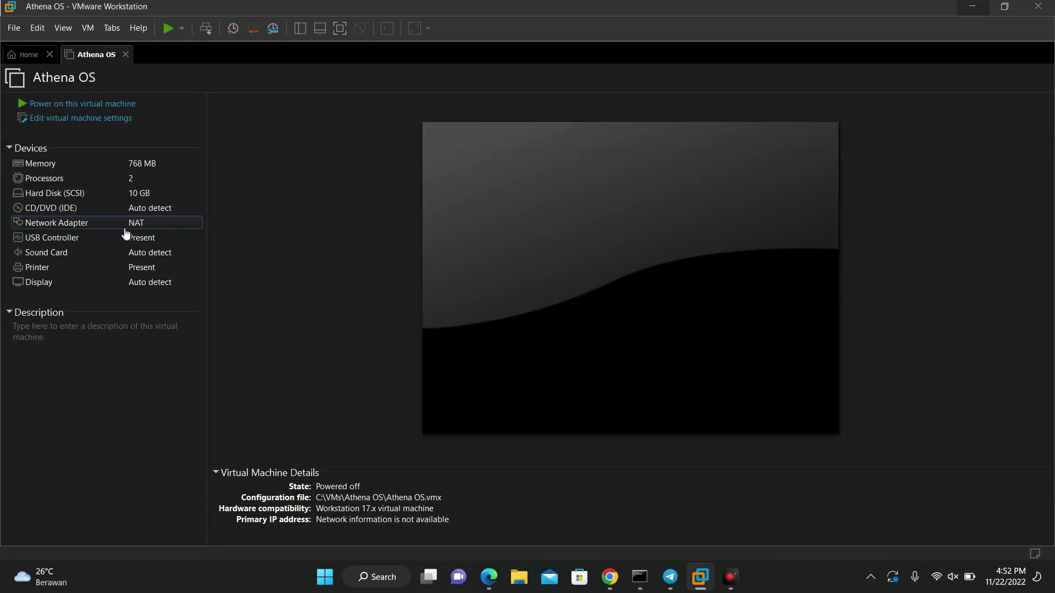
Step: Point the CD/DVD drive at the ISO image athena-2022.11.15-x86_64.iso from E:\SEMZ\ISO Files
double_click(54, 208)
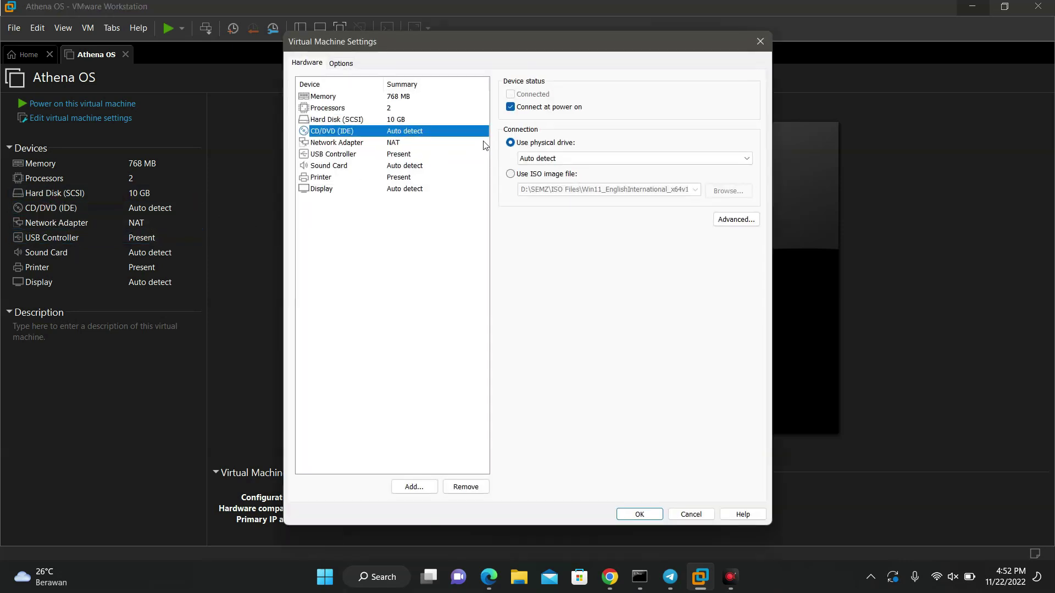
click(555, 175)
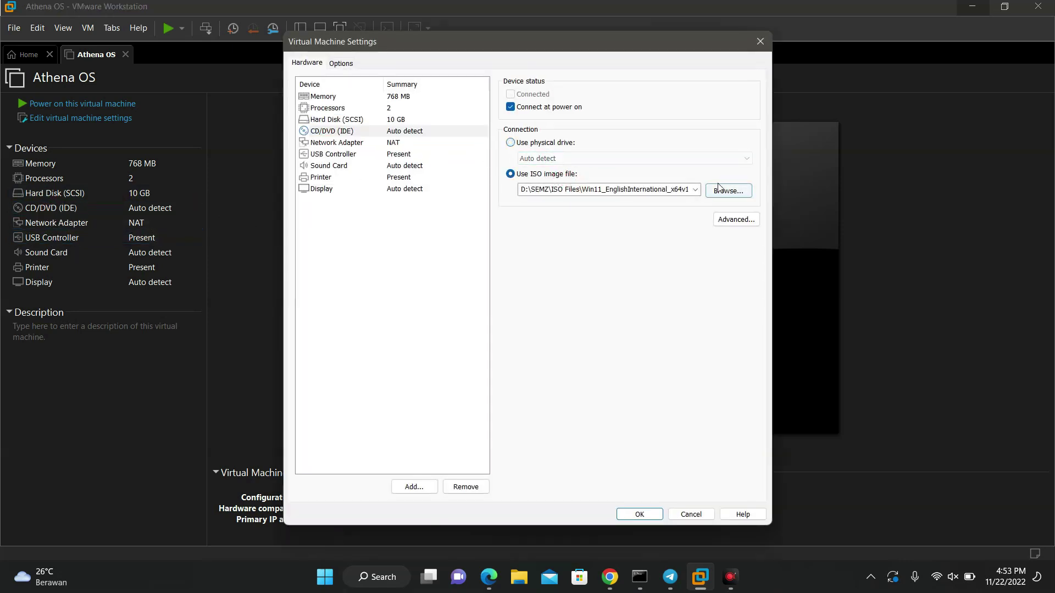
click(719, 191)
click(340, 341)
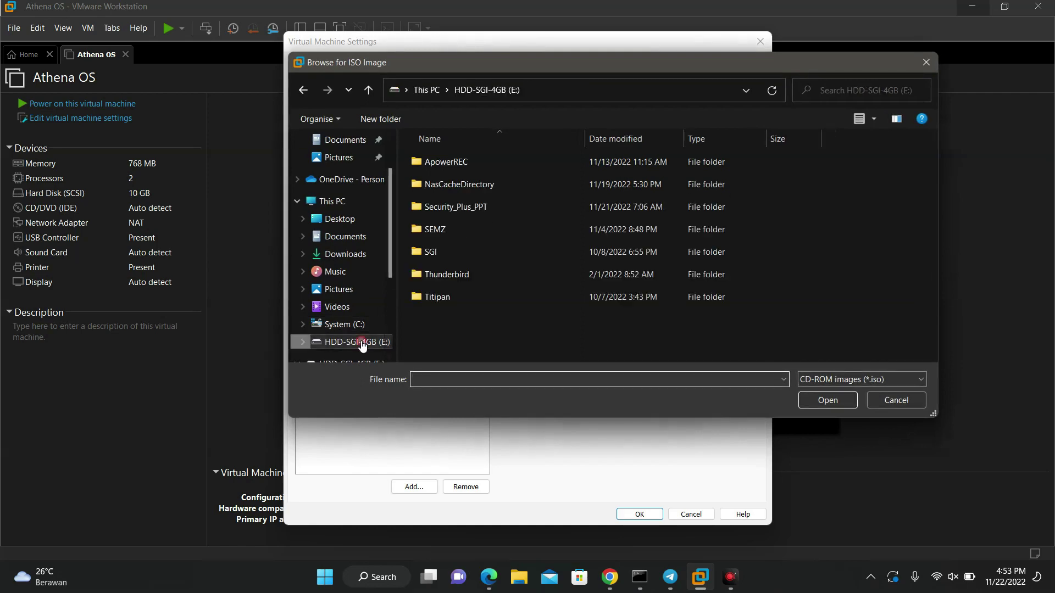
double_click(434, 234)
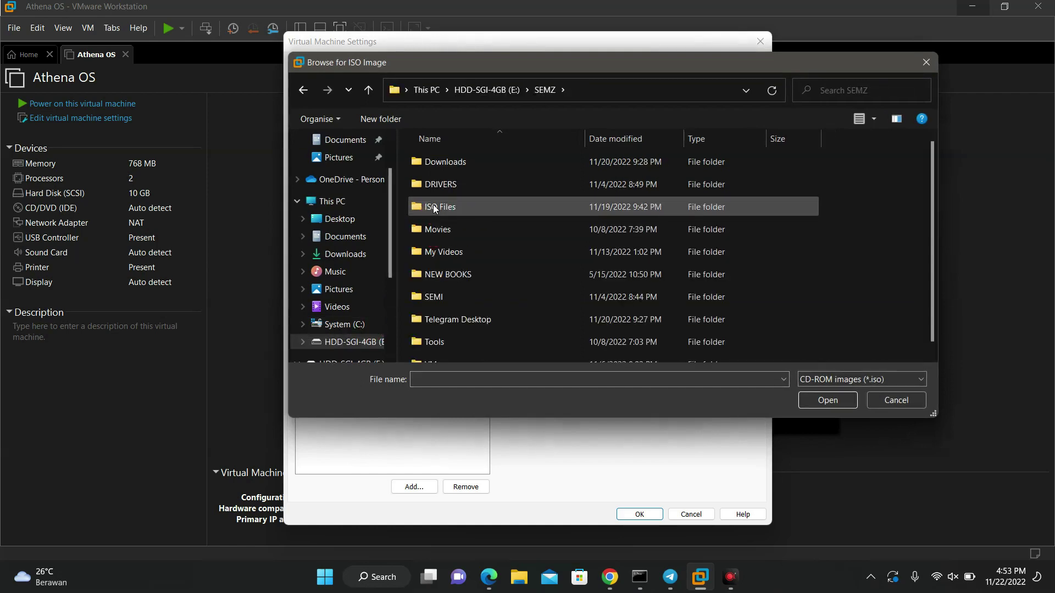
double_click(433, 204)
click(431, 163)
key(Return)
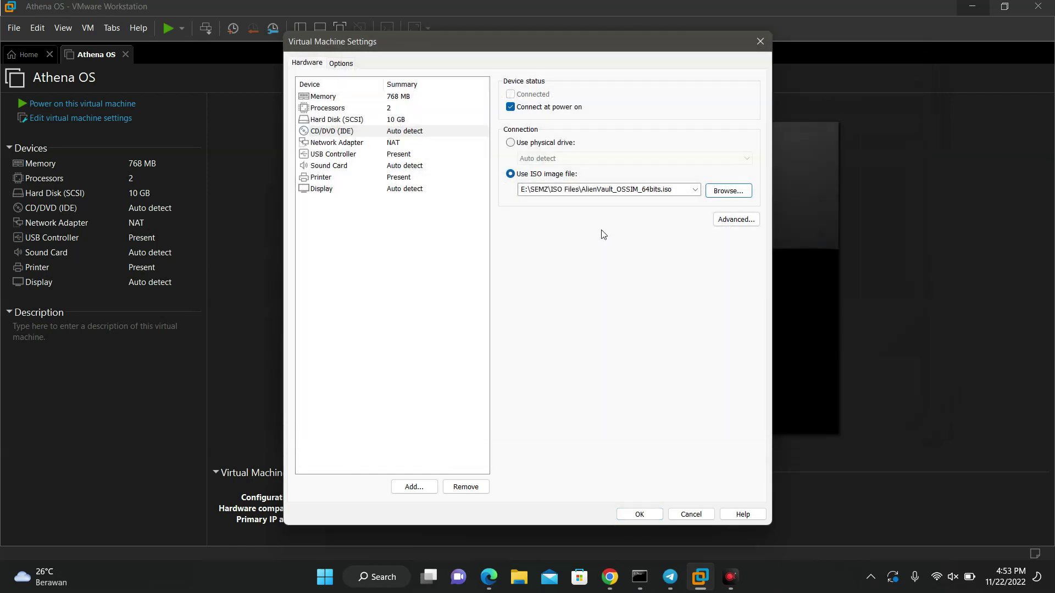
click(728, 191)
click(509, 190)
double_click(489, 185)
click(624, 513)
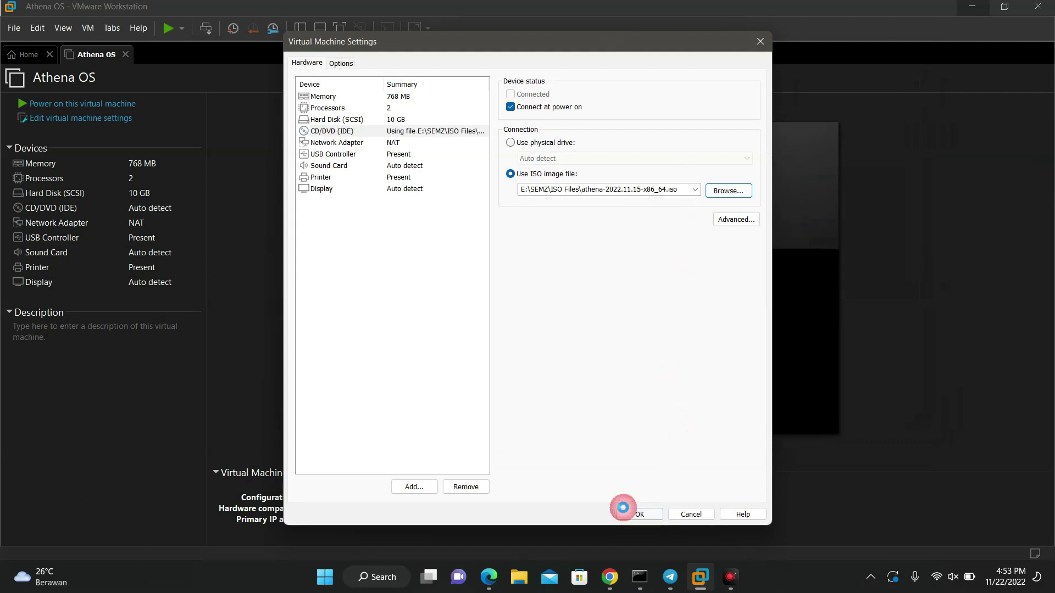
Step: Raise the VM's memory to 2 GB and power it on
double_click(138, 165)
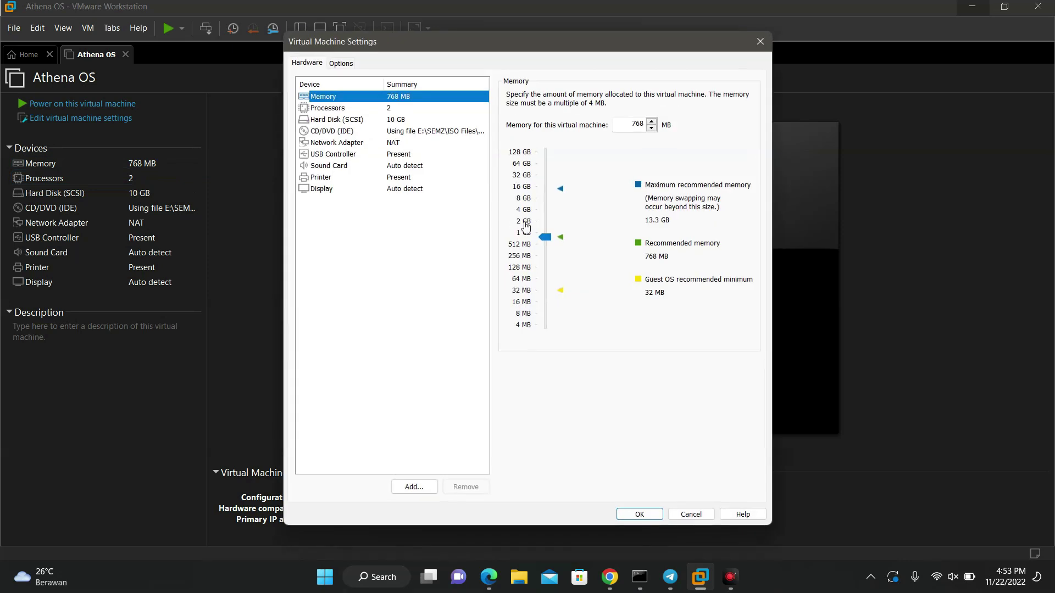
click(544, 232)
click(651, 519)
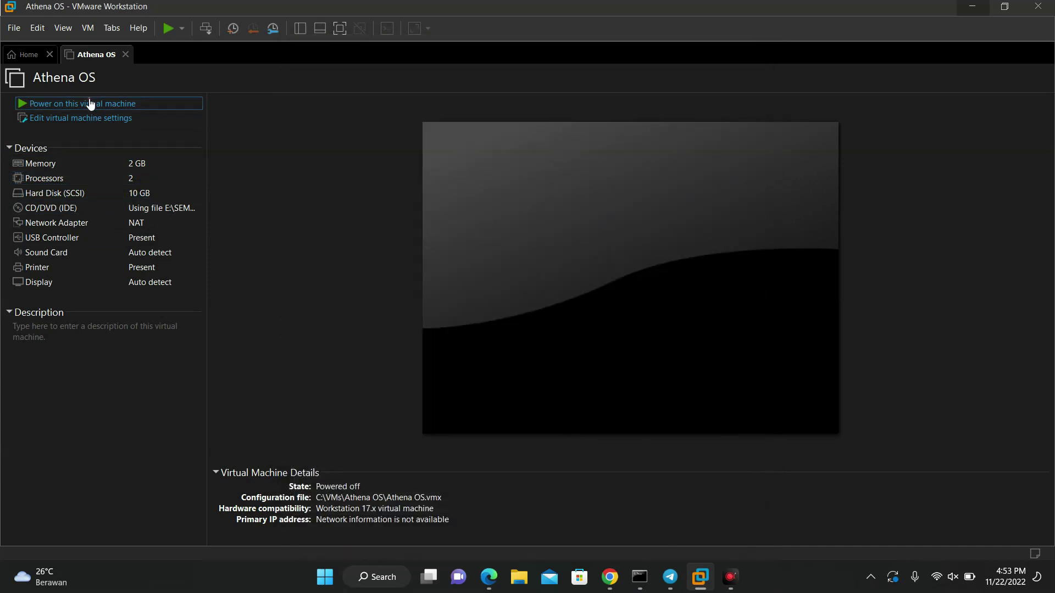
click(90, 104)
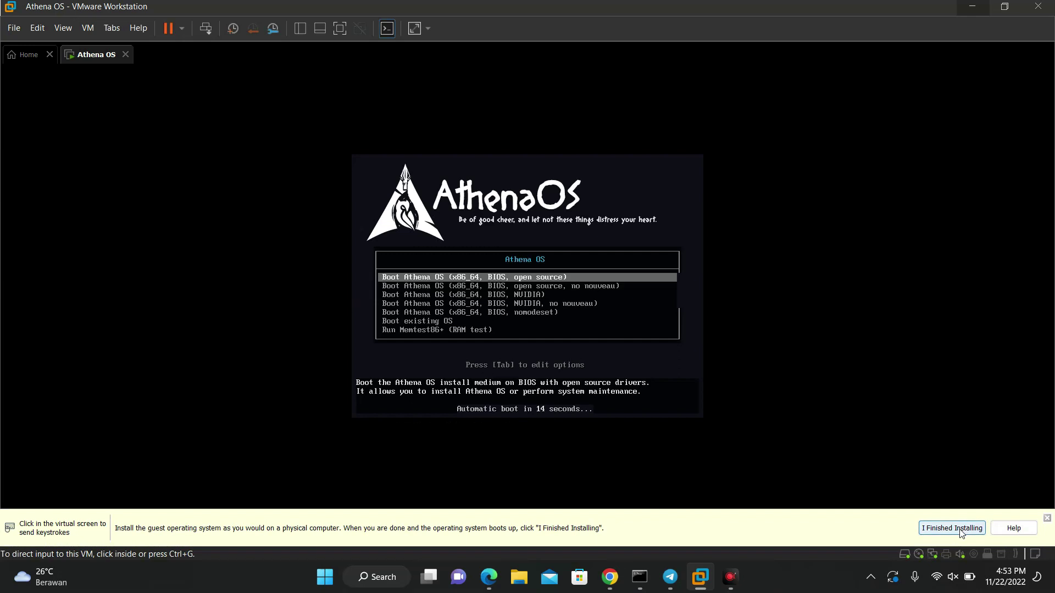
Step: Boot the first open-source Athena OS entry and switch the VM to full screen
click(1047, 519)
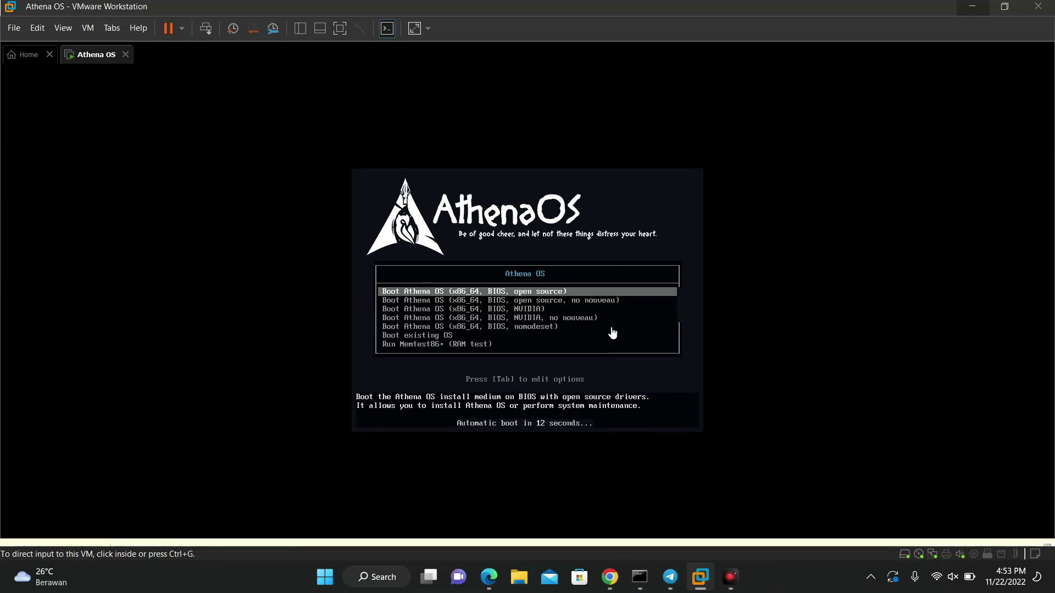
click(612, 331)
key(Return)
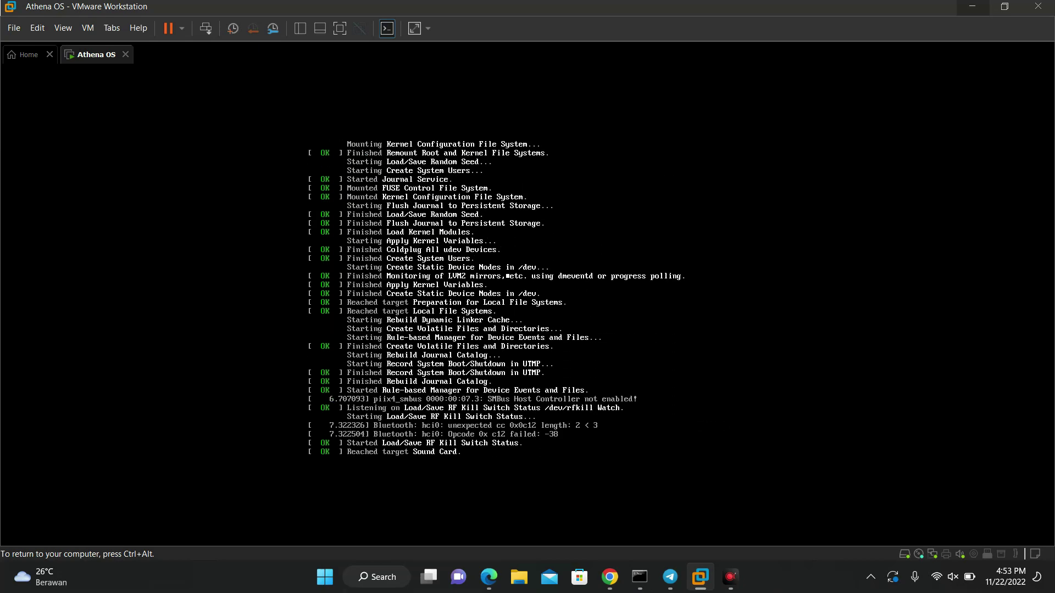
key(ctrl+alt+Return)
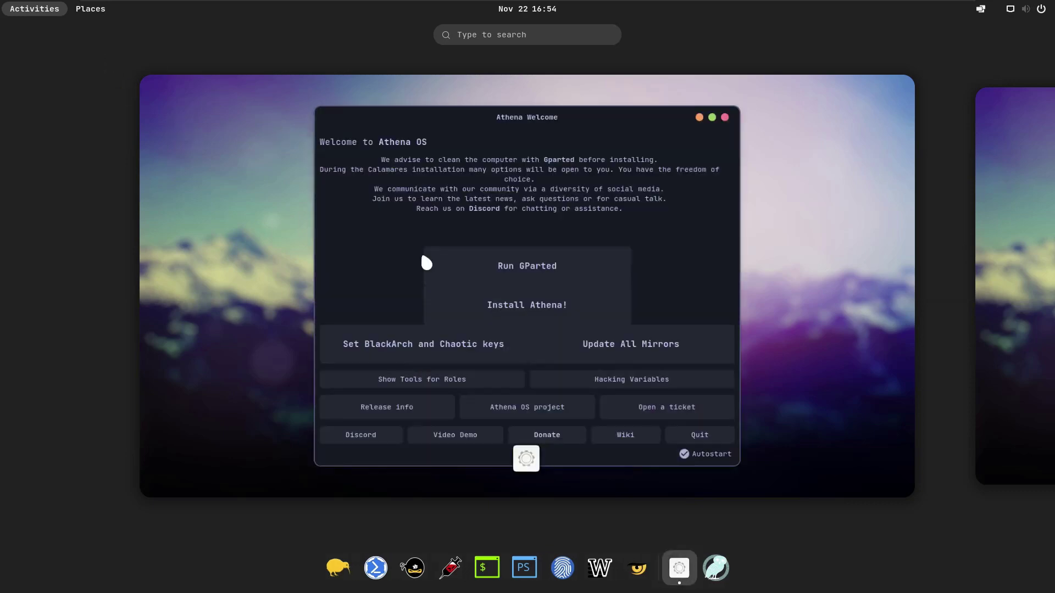
Step: Open Athena Welcome, center it, and launch Install Athena!, which reports too little memory
click(542, 313)
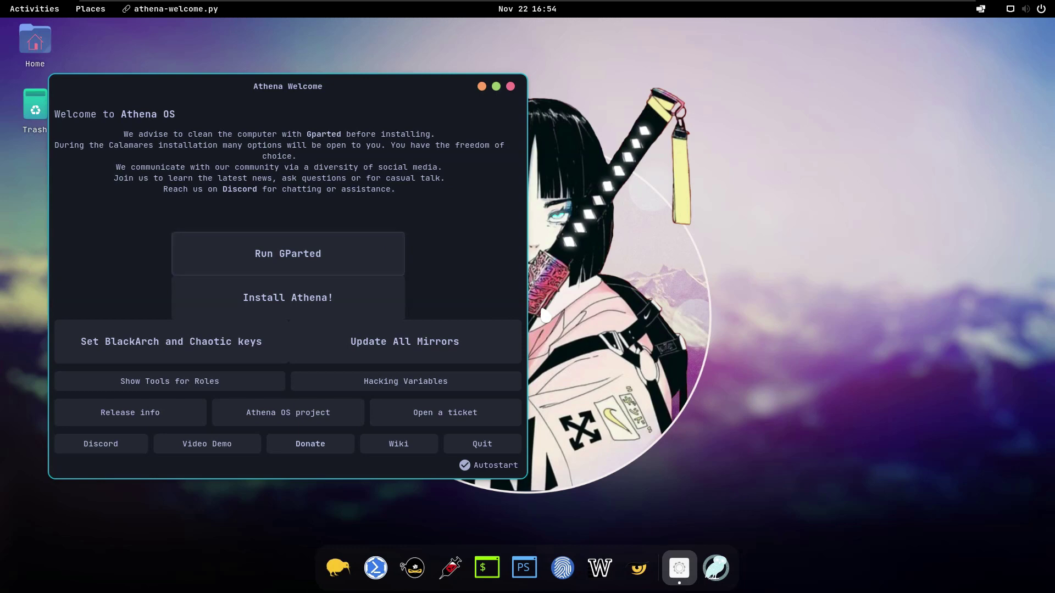
click(303, 305)
drag(392, 88, 617, 116)
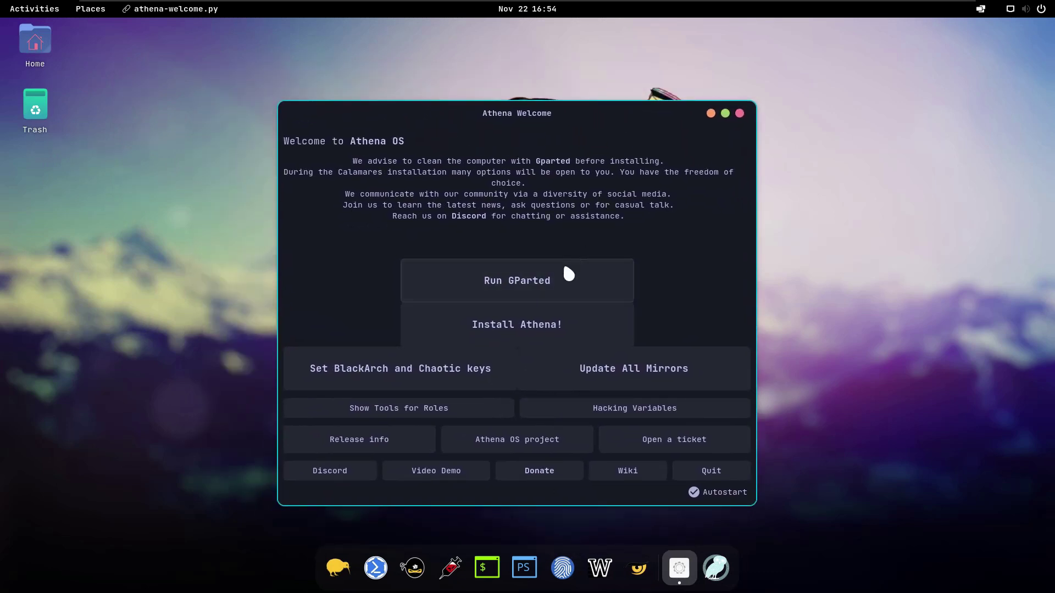
click(546, 329)
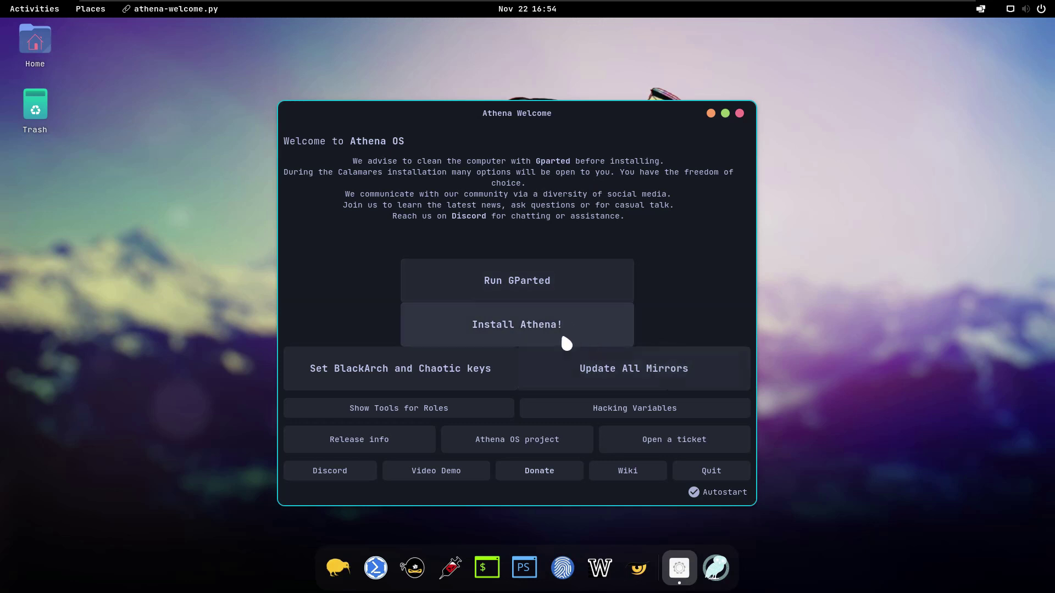
click(531, 329)
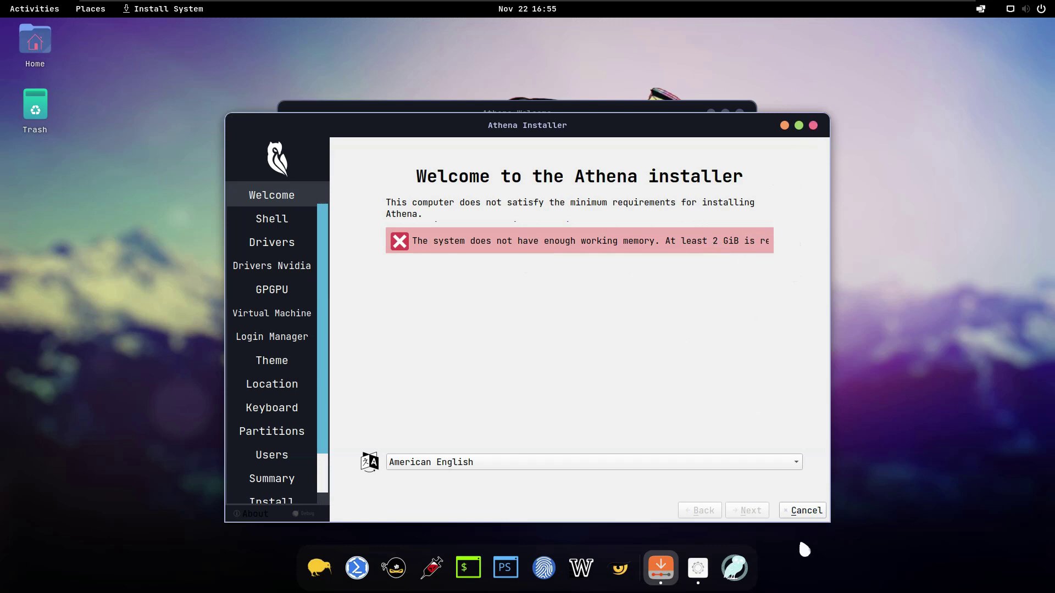
Step: Cancel the installer, close Athena Welcome, and power off the Athena OS VM
click(813, 125)
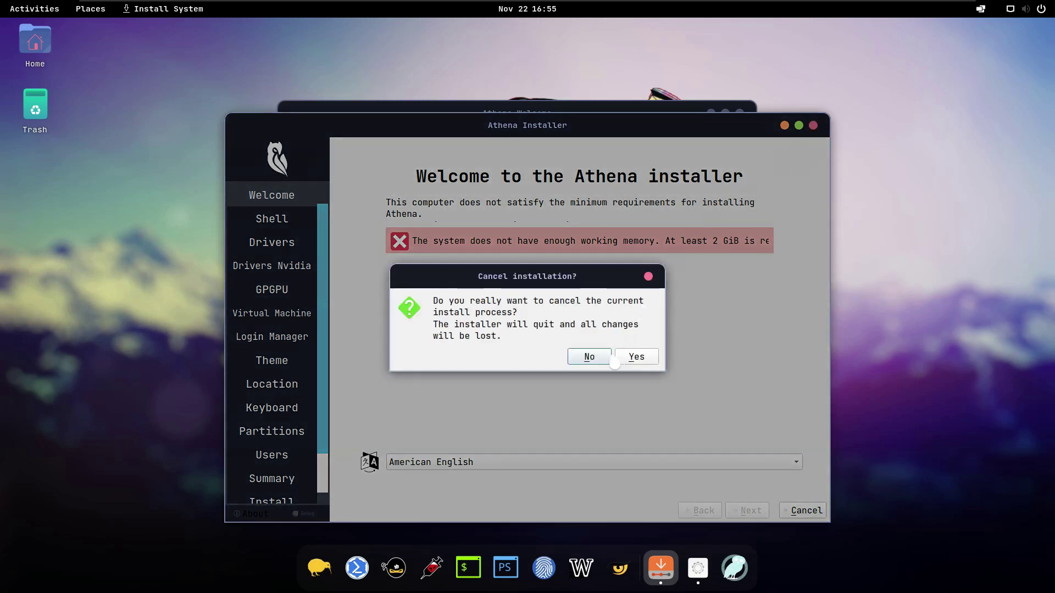
click(629, 362)
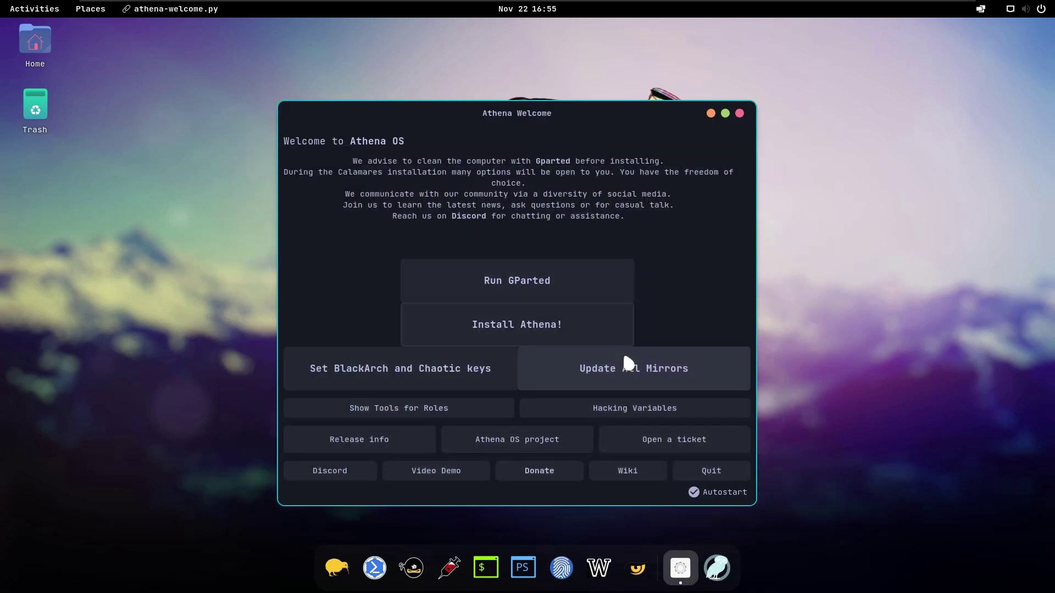
click(739, 113)
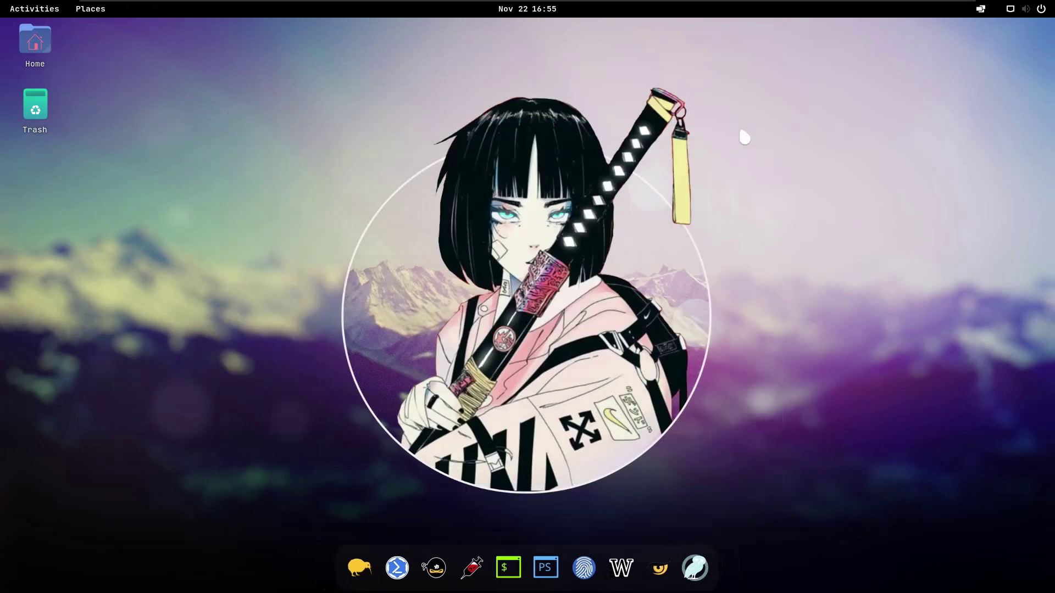
mouse_move(572, 11)
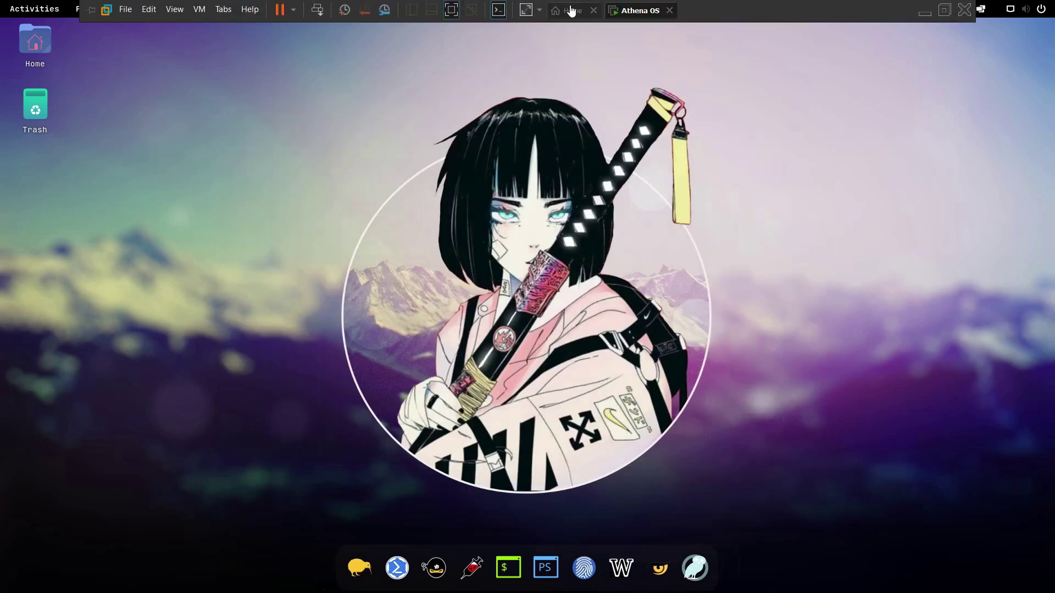
right_click(642, 13)
mouse_move(673, 44)
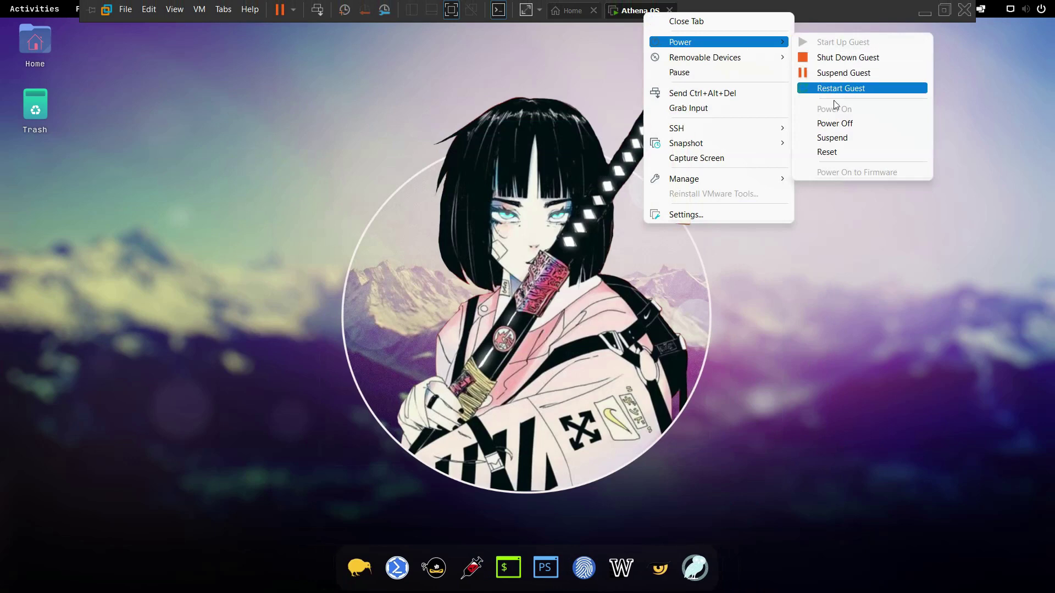
click(829, 123)
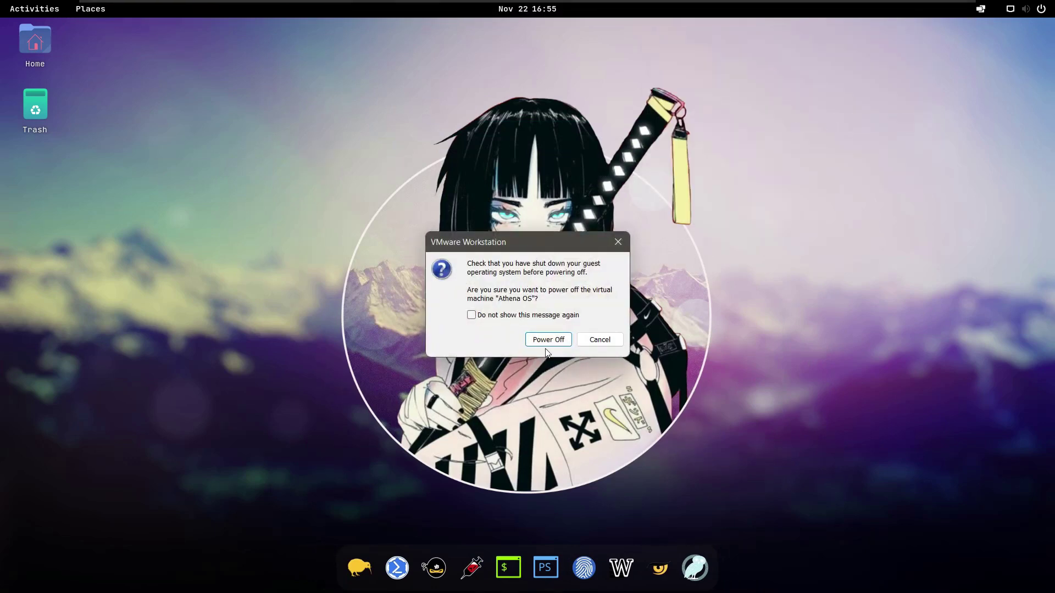
click(546, 341)
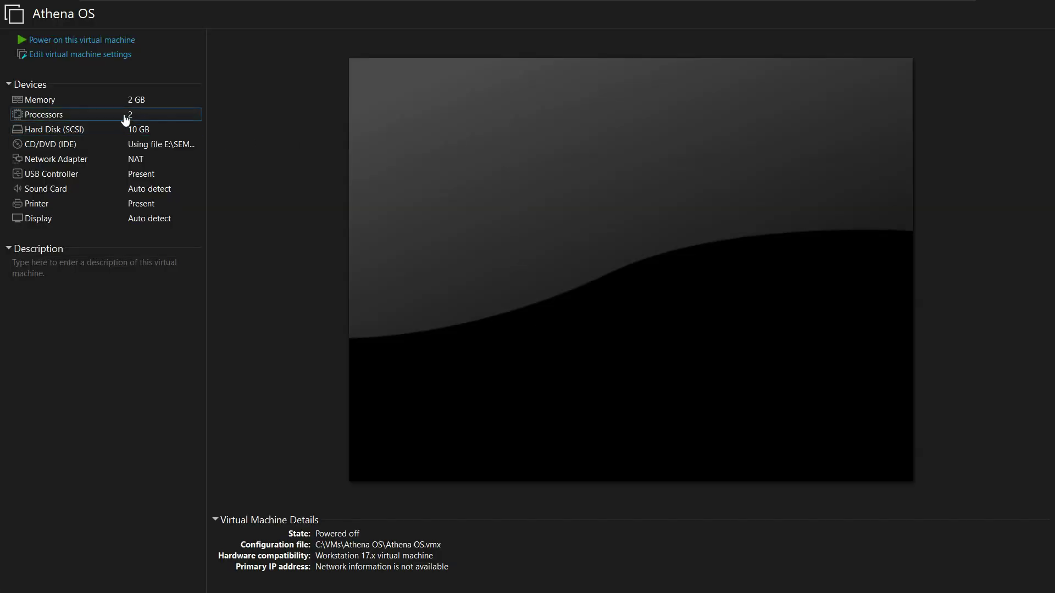
Step: Set the VM's memory to 4096 MB and power it back on
double_click(118, 100)
click(522, 228)
click(639, 530)
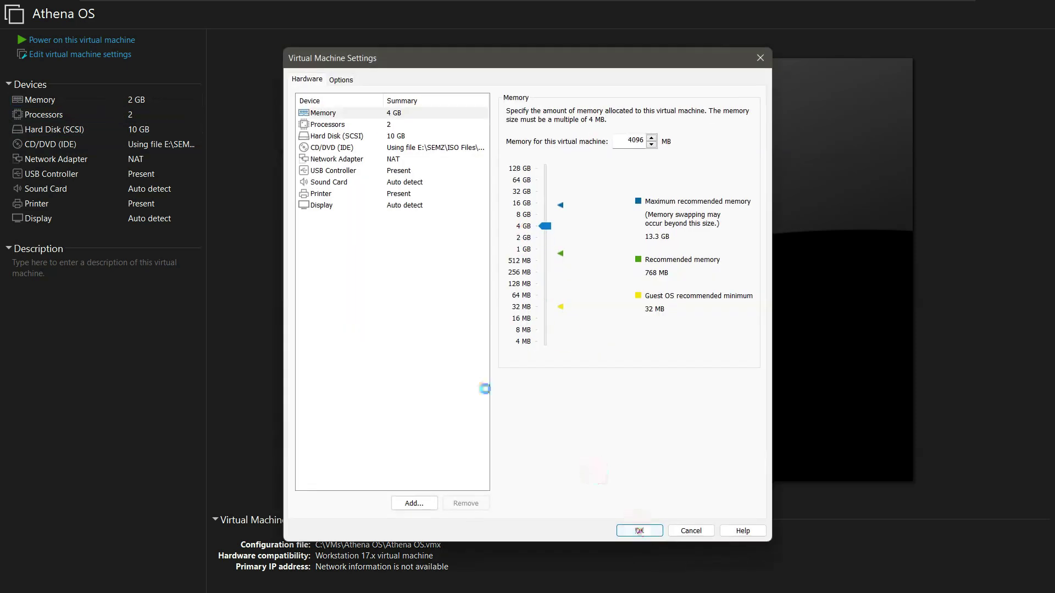
click(105, 40)
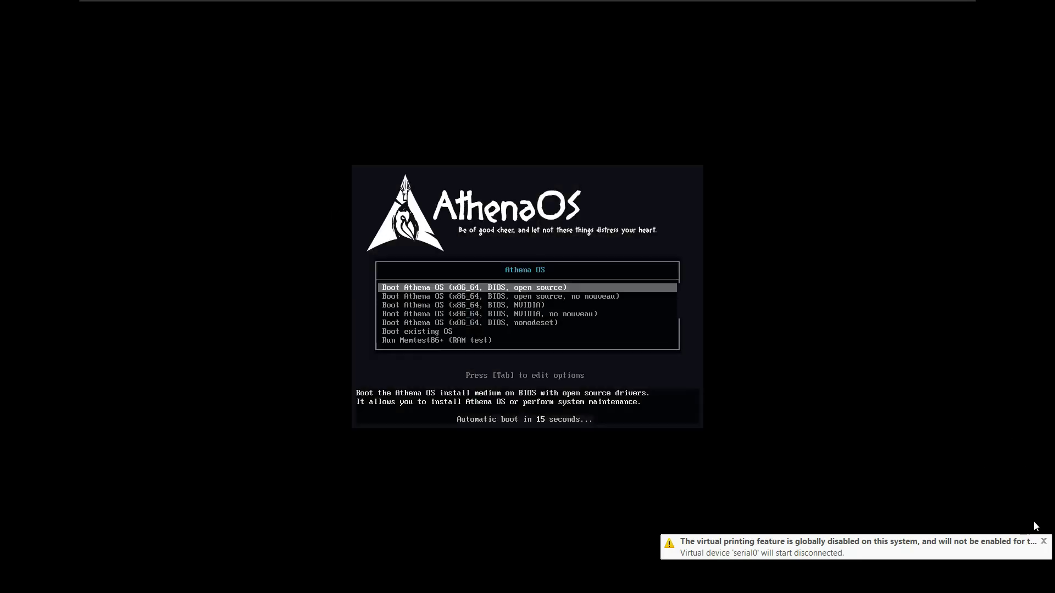
Step: Dismiss the printing notification and boot the default 'Boot Athena OS (x86_64, BIOS, open source)' entry
click(1043, 543)
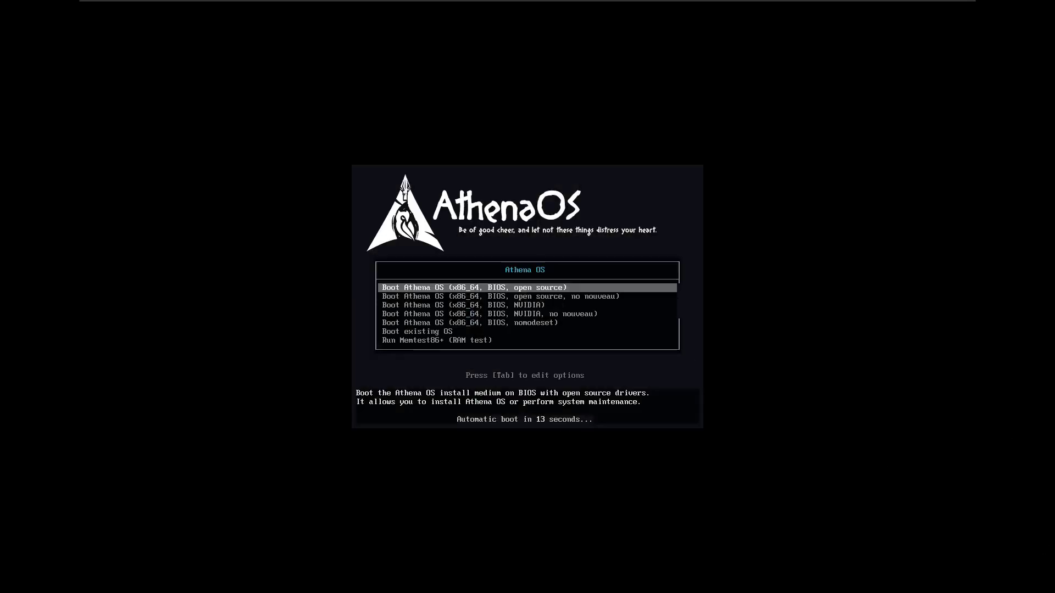
key(Return)
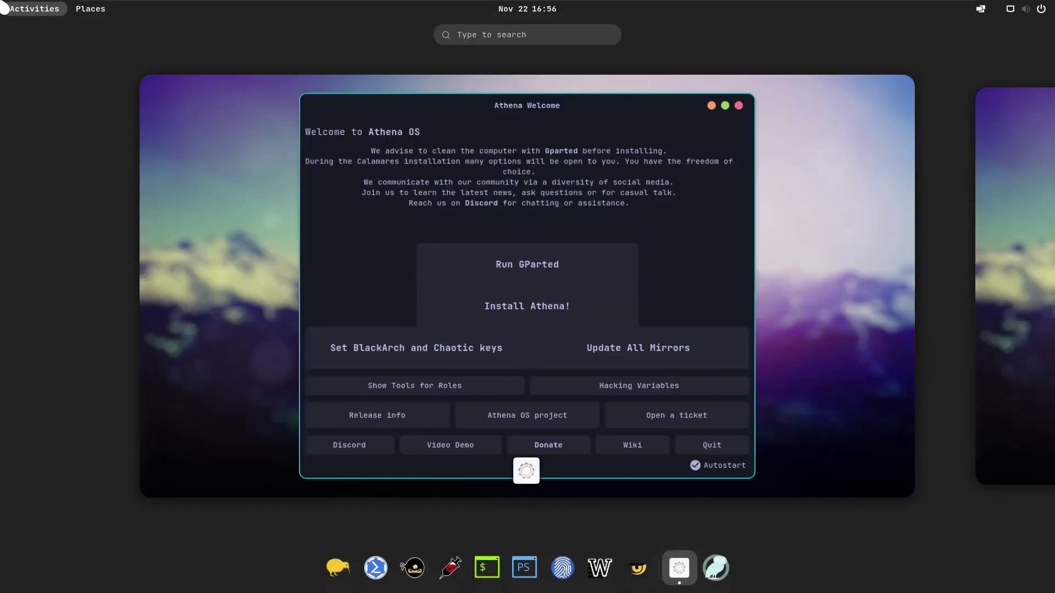
Step: Relaunch the Athena installer from Athena Welcome and keep American English as language
click(645, 309)
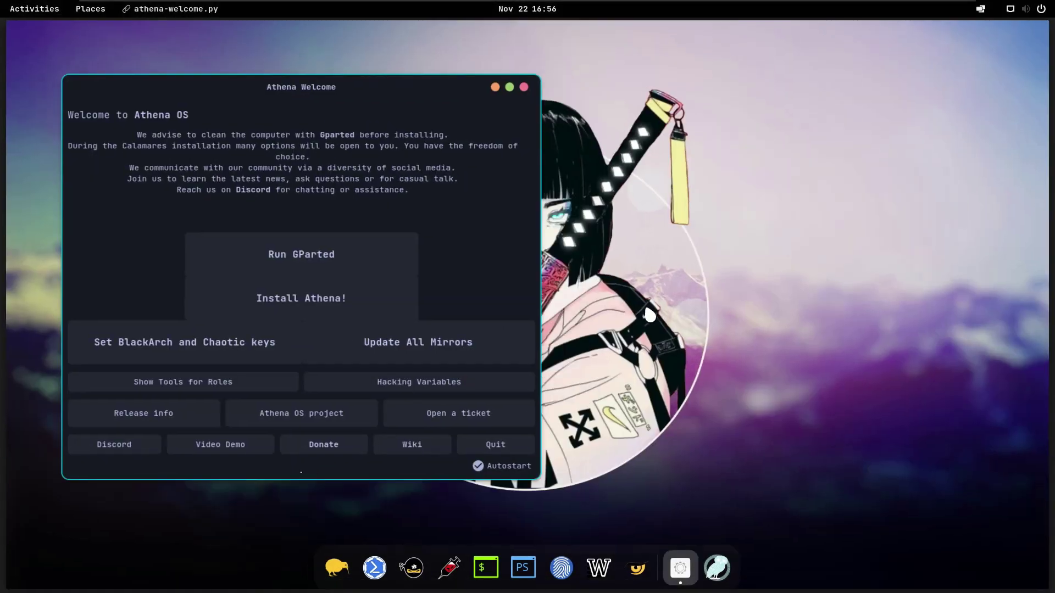
click(330, 309)
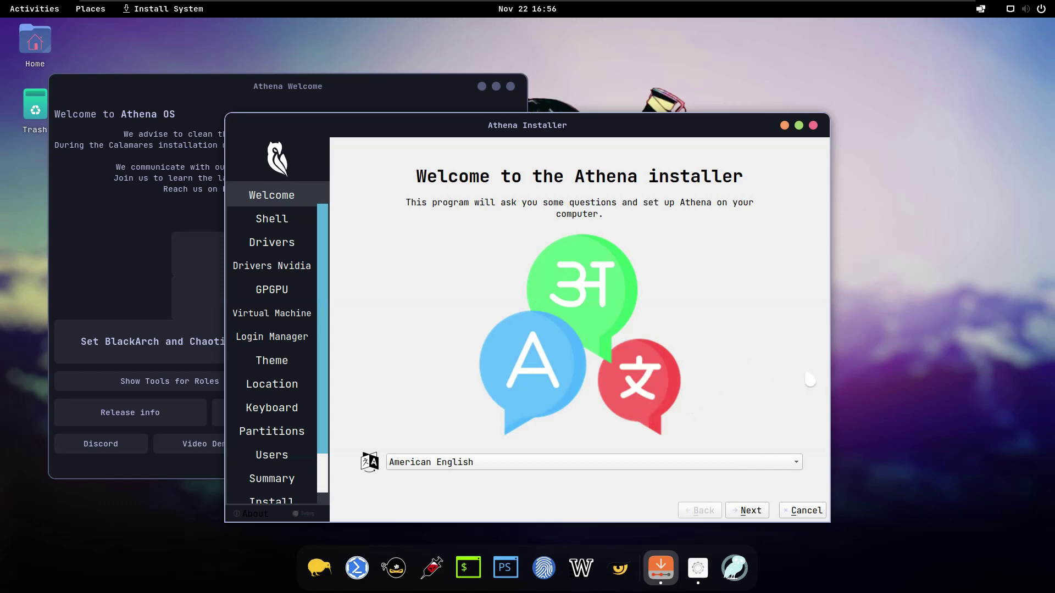
click(719, 469)
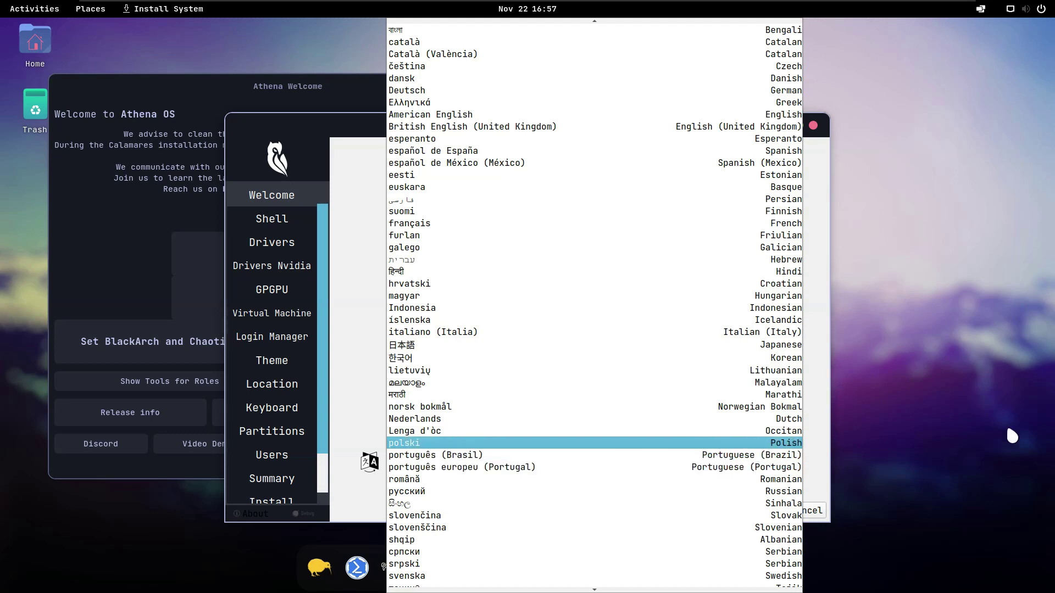
click(1006, 421)
Step: Advance past the Shell, Drivers, Drivers Nvidia, GPGPU and Virtual Machine pages
click(760, 516)
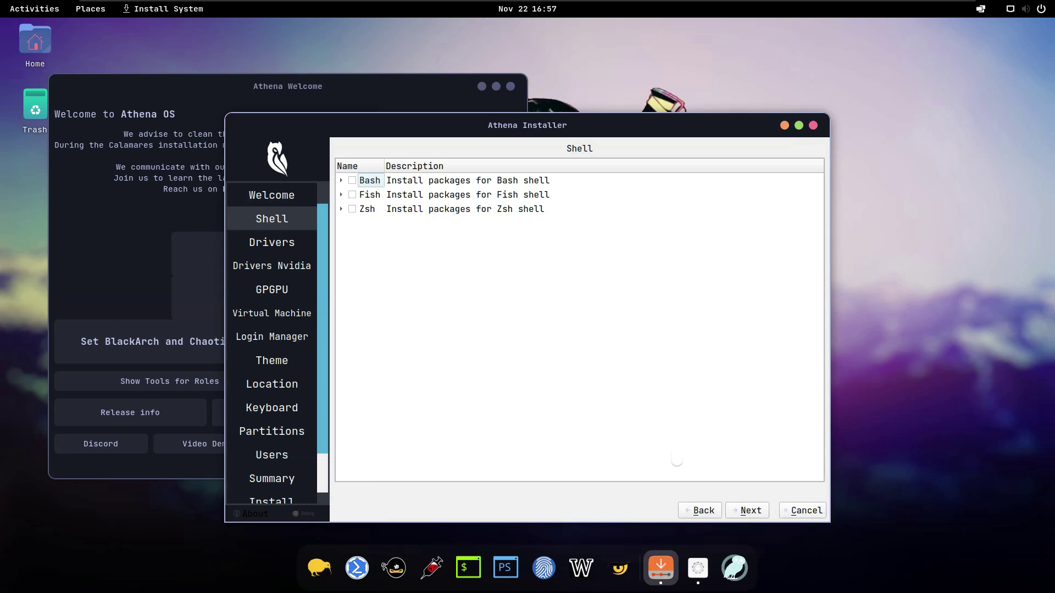
click(744, 511)
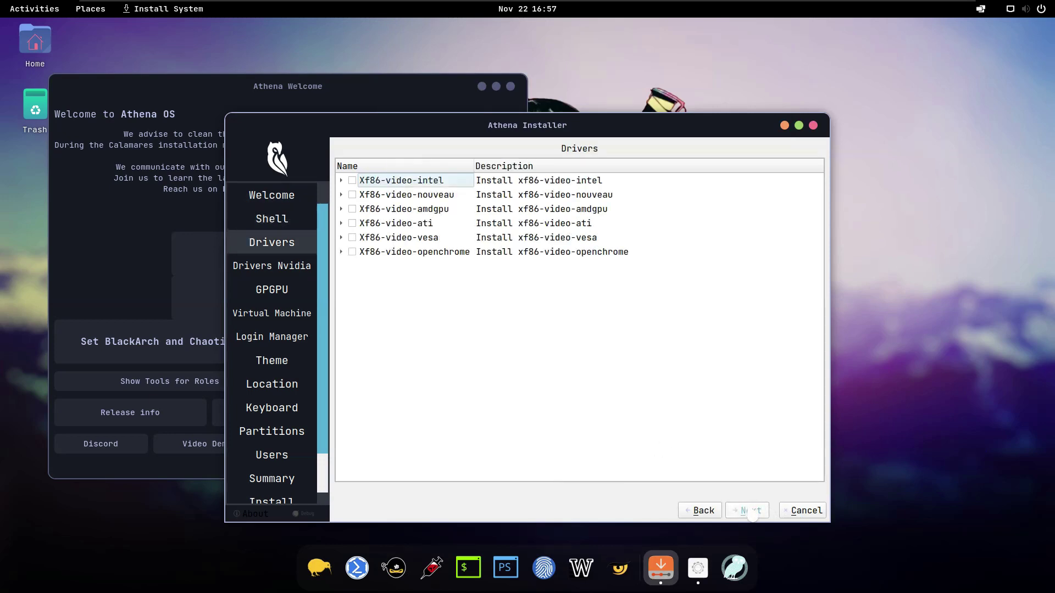
click(750, 511)
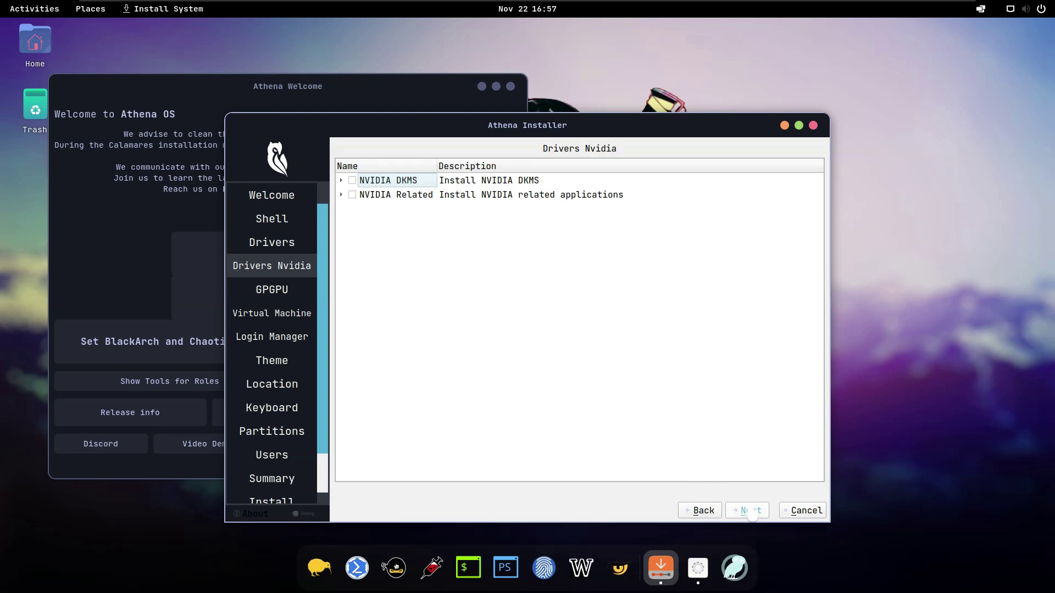
click(750, 511)
click(750, 511)
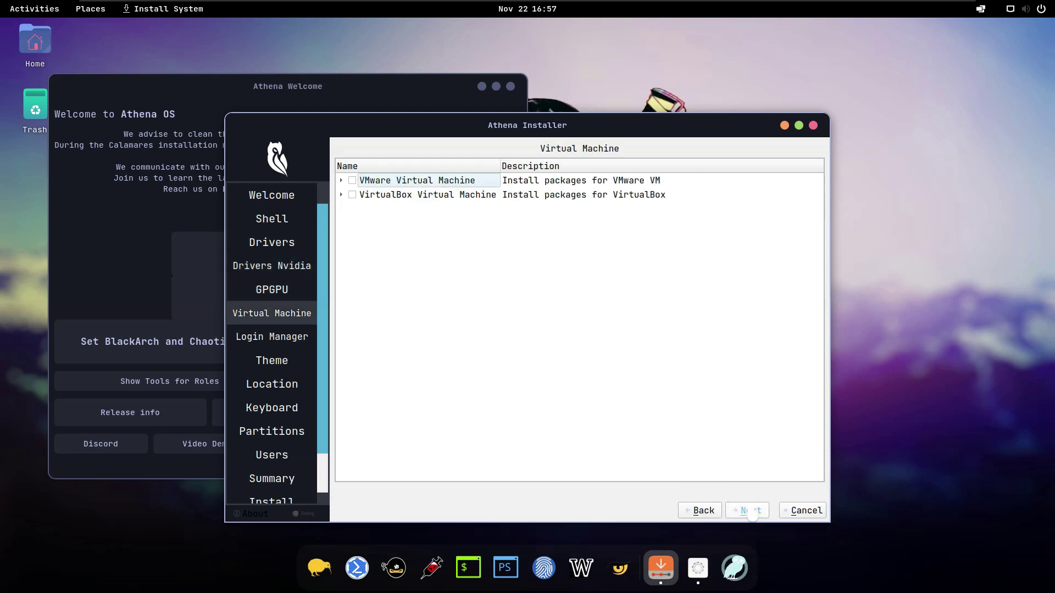
click(751, 511)
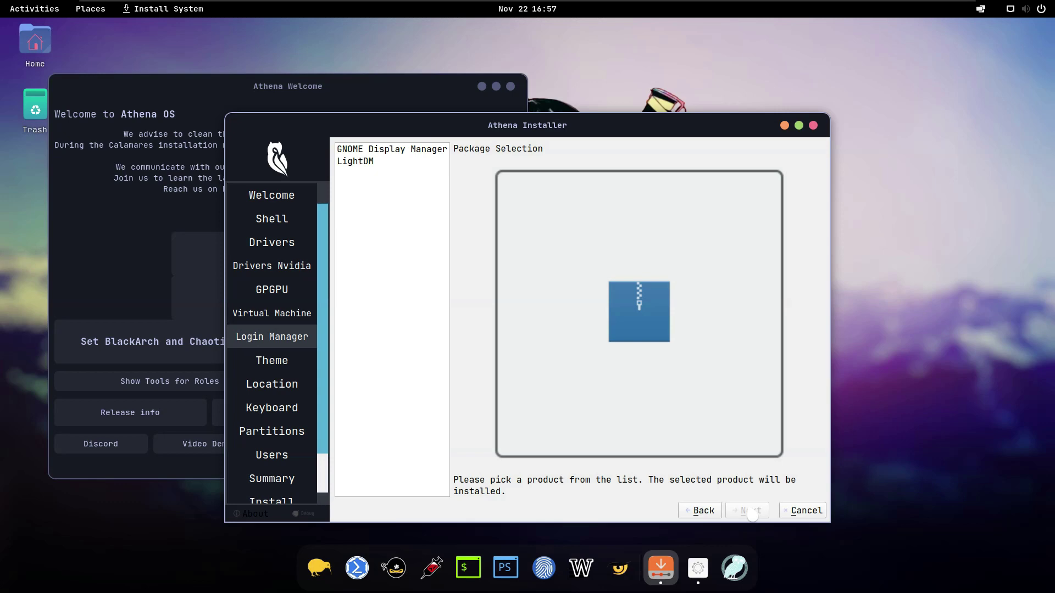
Step: Select only GNOME Display Manager as the login manager and continue to Theme
click(415, 152)
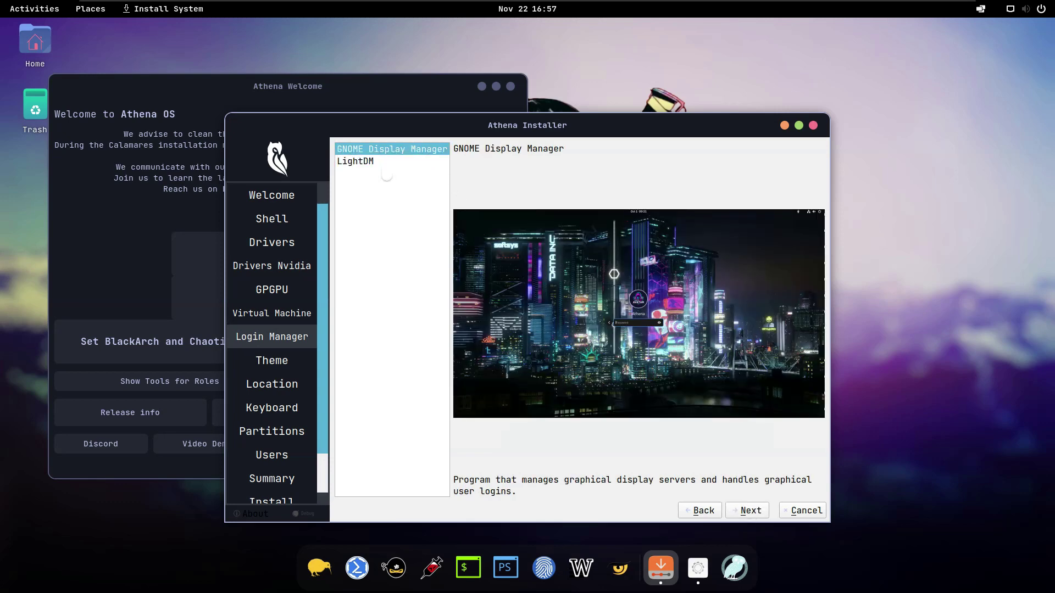
click(384, 164)
drag(385, 163, 383, 154)
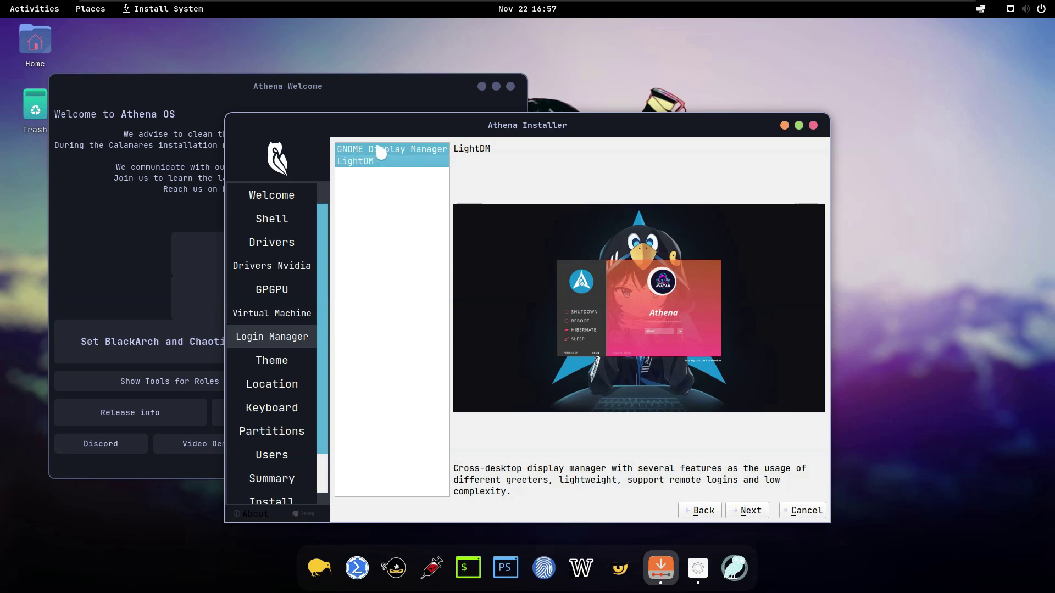
click(381, 153)
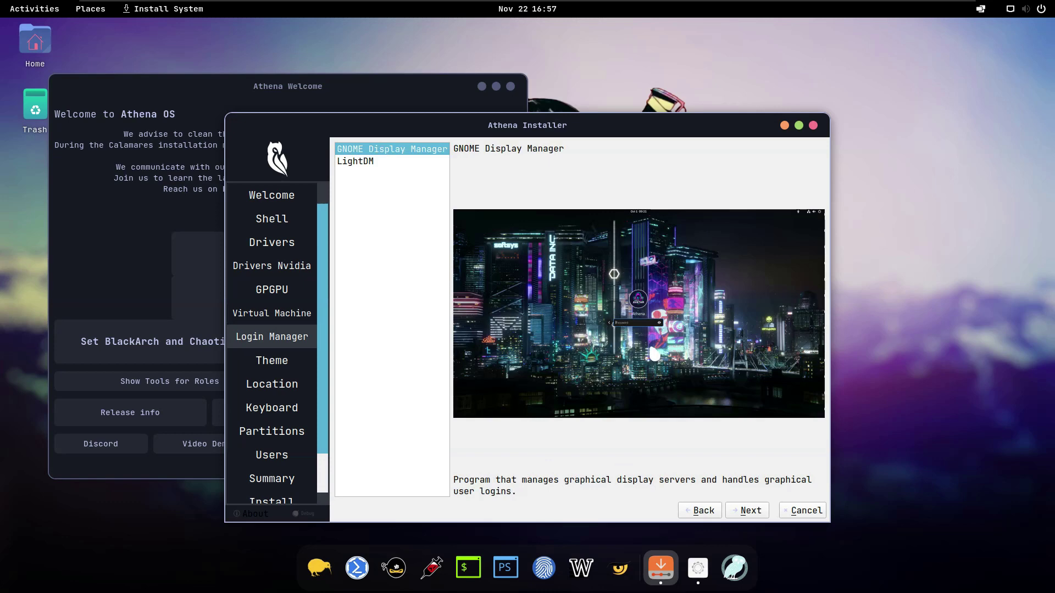
click(751, 511)
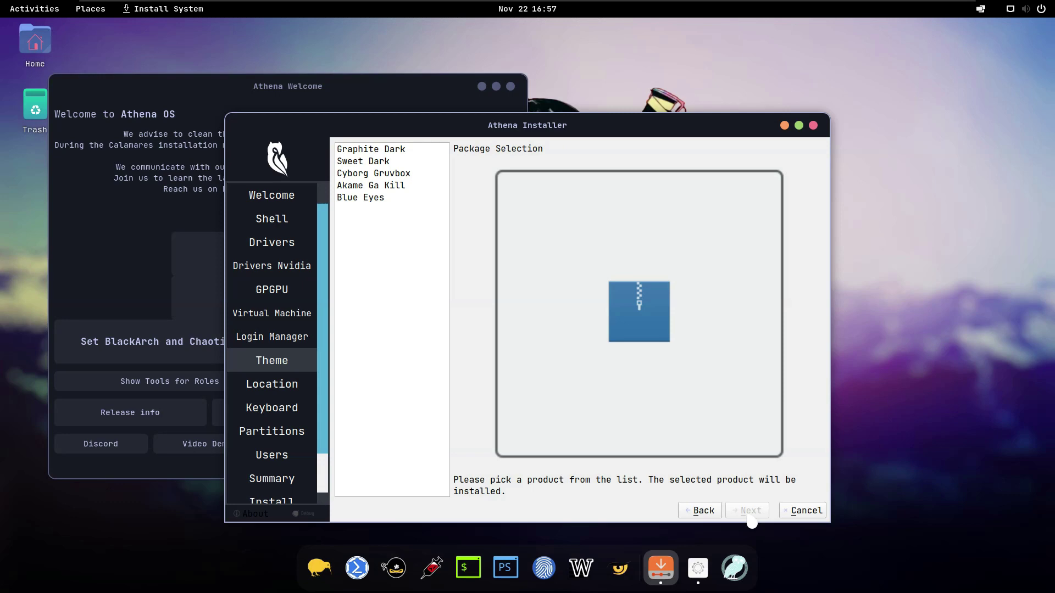
Step: Preview the available themes and choose Blue Eyes
click(368, 149)
click(374, 161)
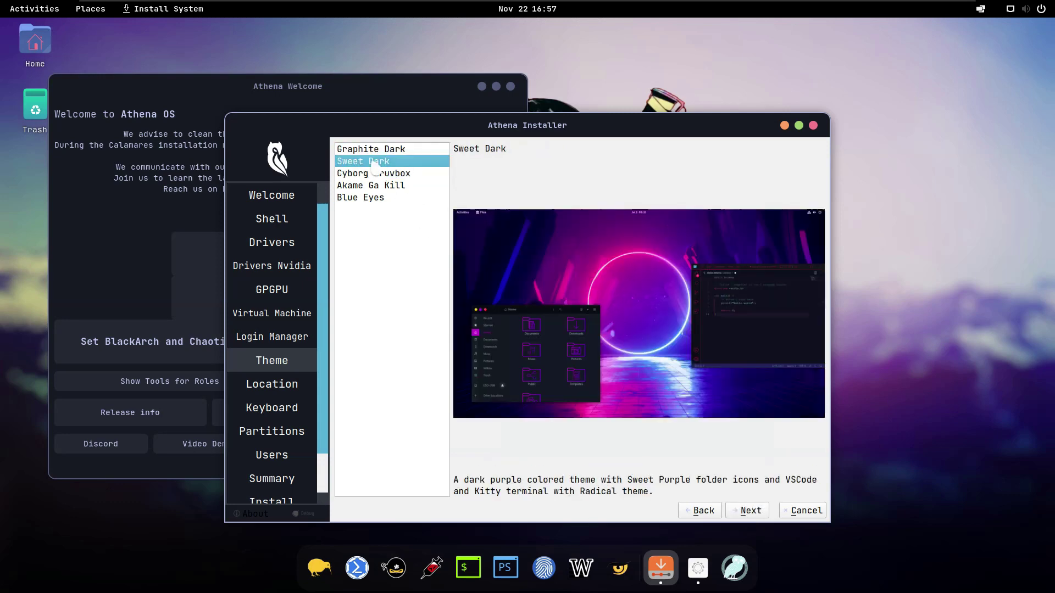
click(377, 174)
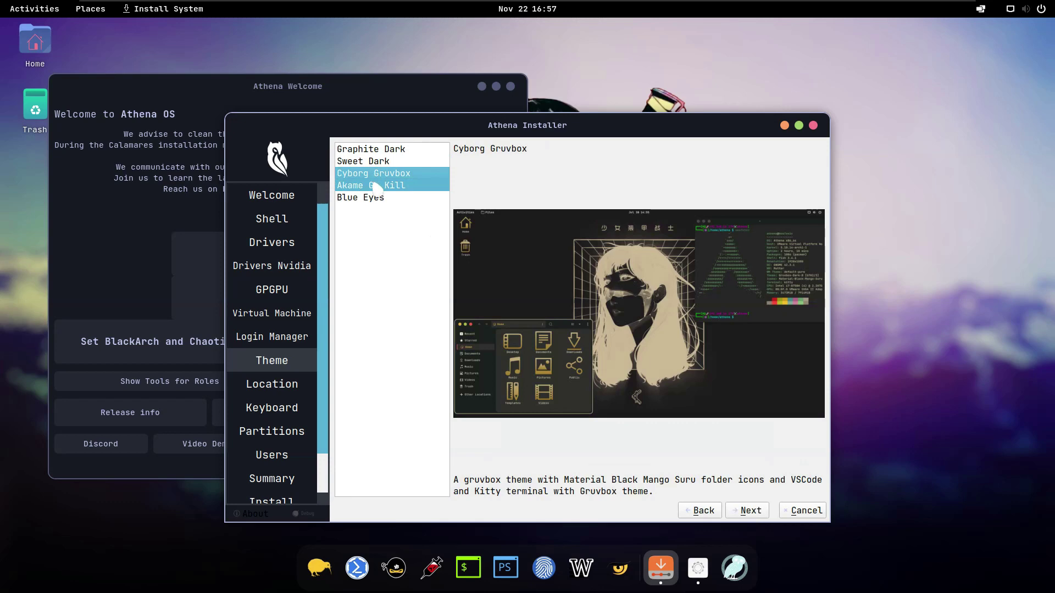
click(376, 187)
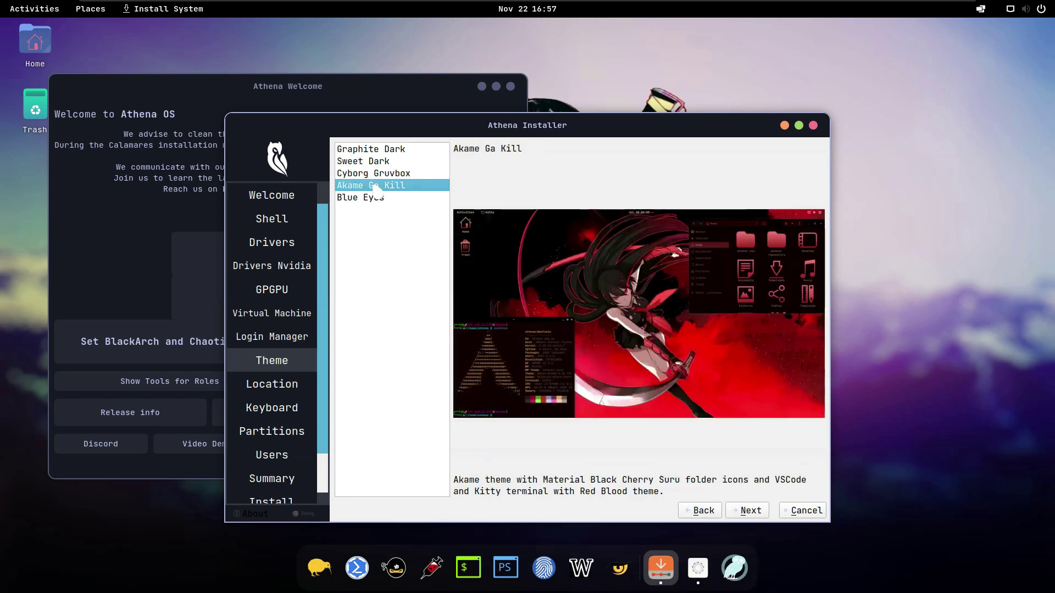
click(377, 199)
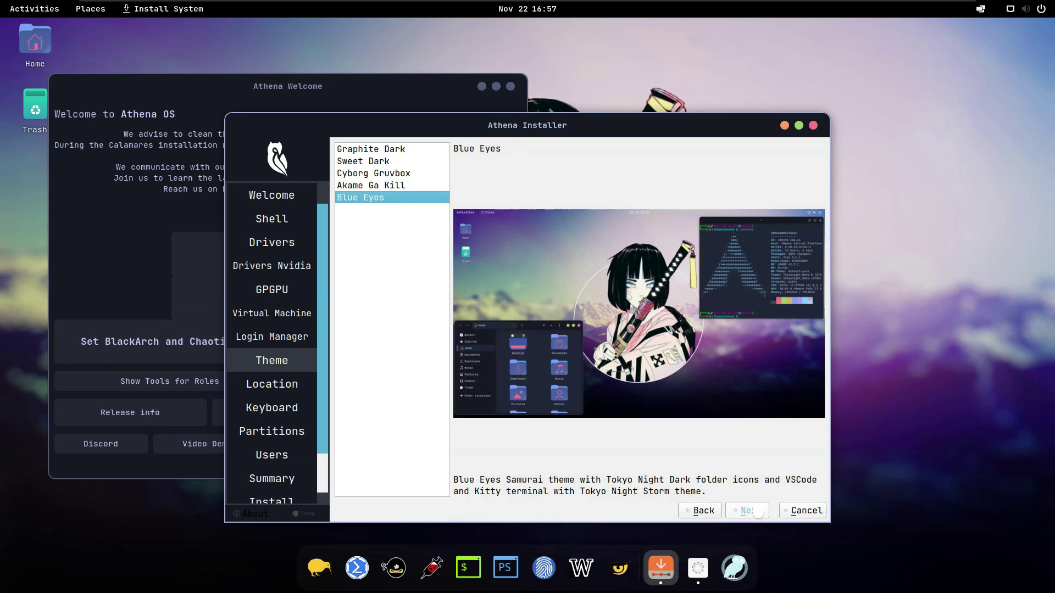
Step: Accept the theme, Asia/Jakarta location and default keyboard layout to reach Partitions
click(758, 512)
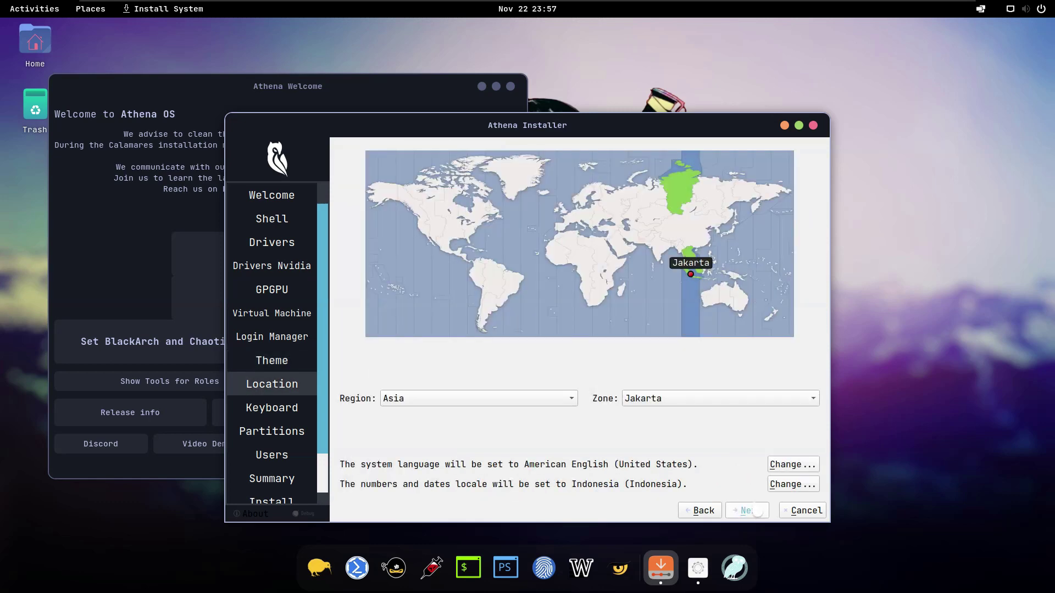
click(753, 512)
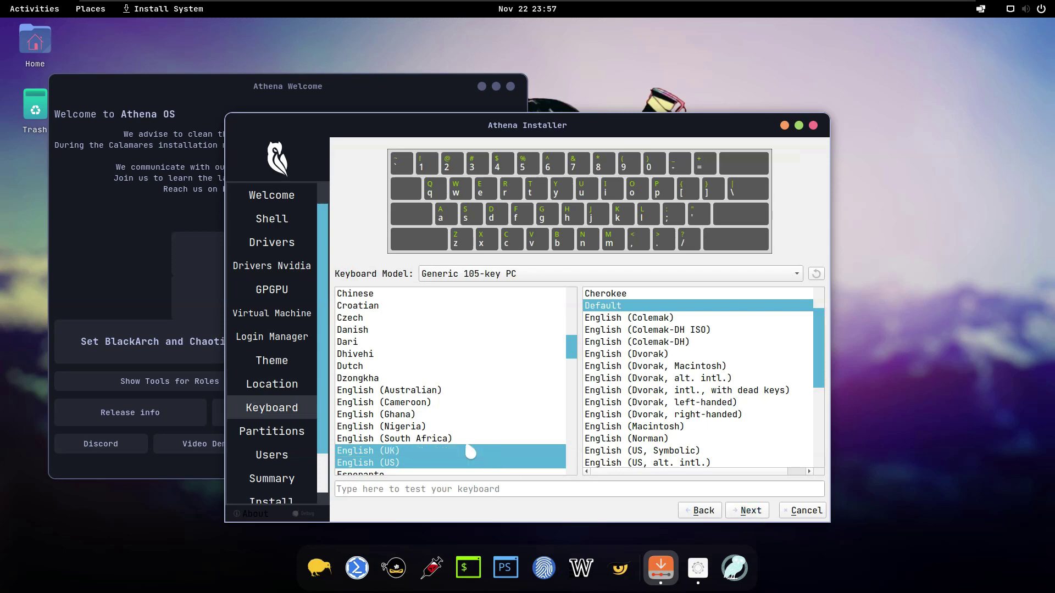
click(754, 512)
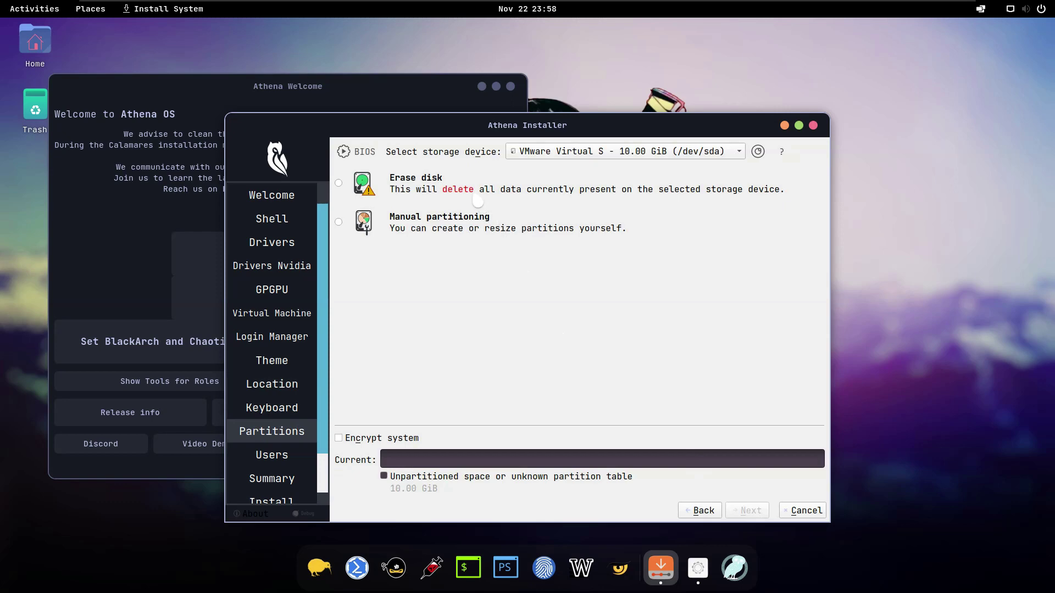
Step: Try Erase disk, then Manual partitioning, then Erase disk again with Swap (with Hibernate)
click(469, 191)
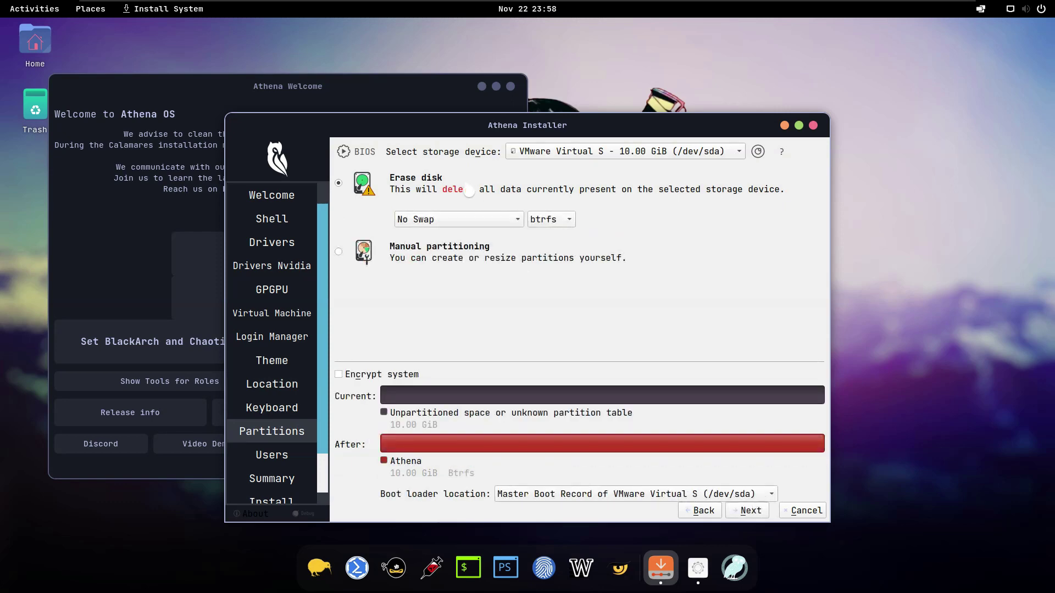
click(444, 250)
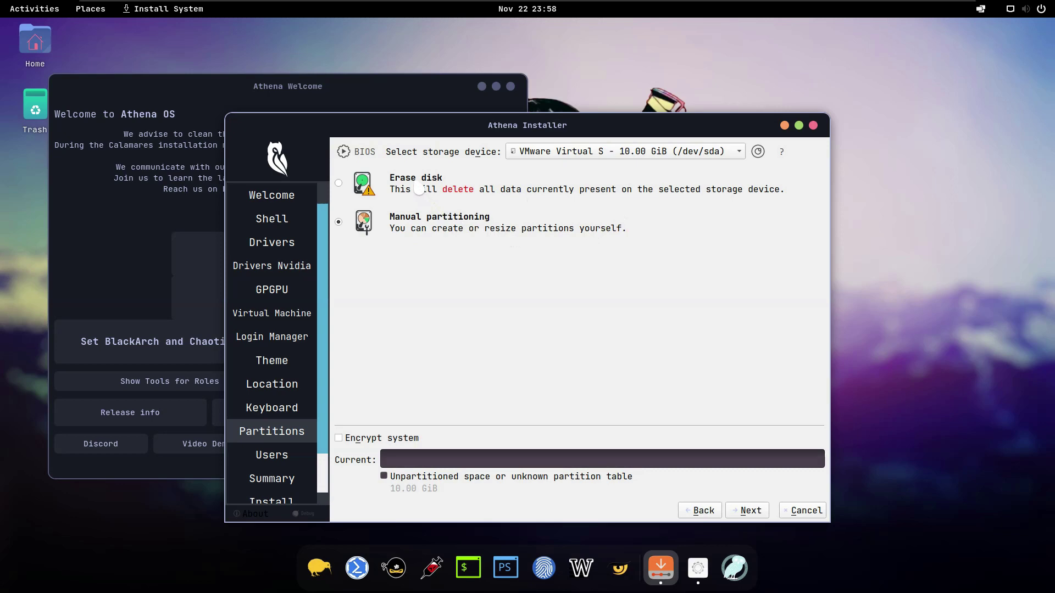
click(419, 189)
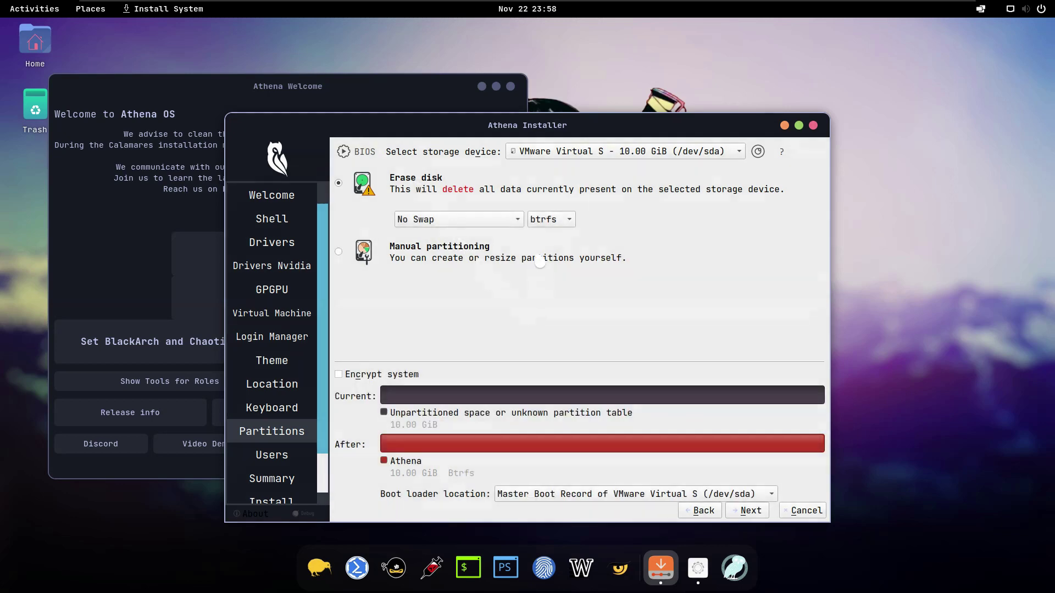
click(467, 219)
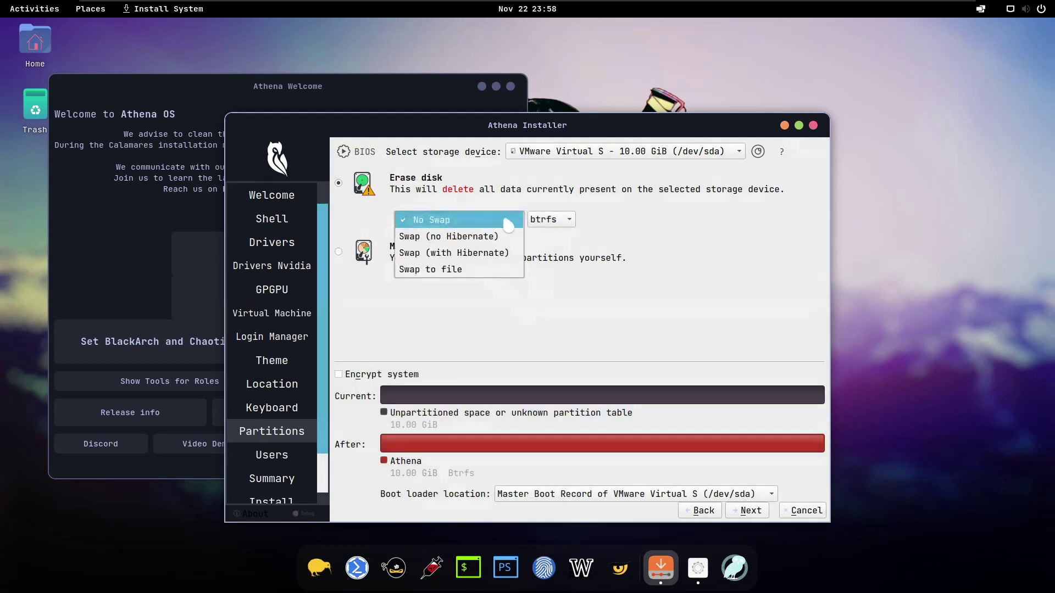
click(485, 261)
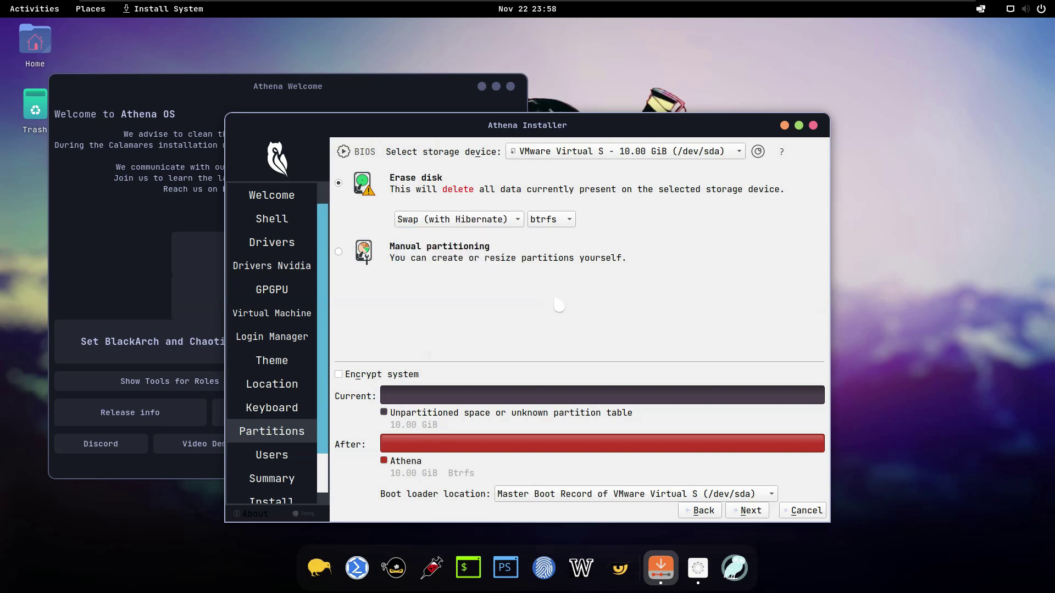
Step: Check the file system choices, then choose Manual partitioning and continue to the partition editor
click(567, 225)
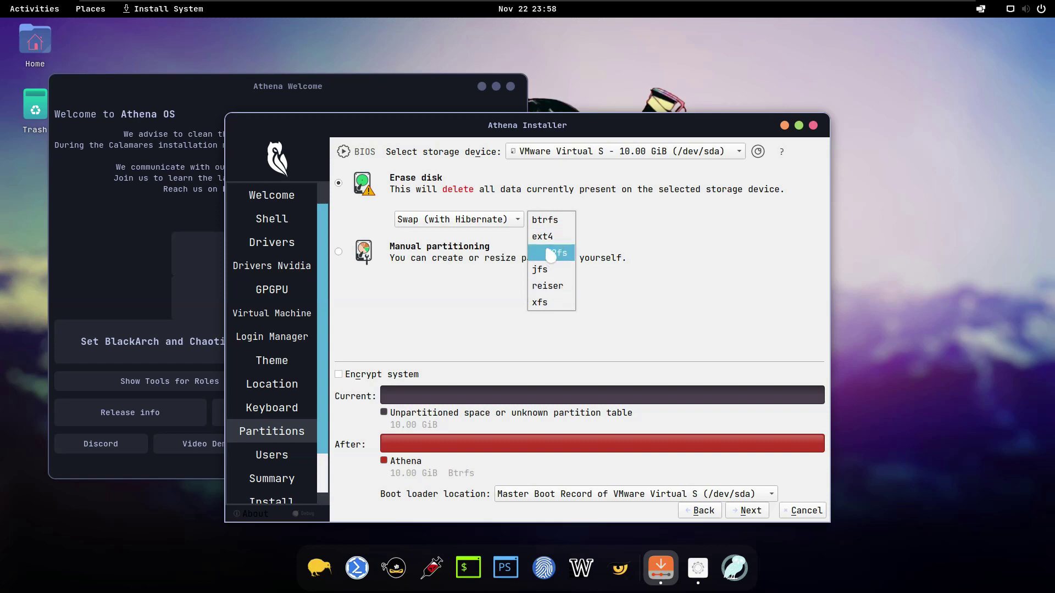
click(671, 250)
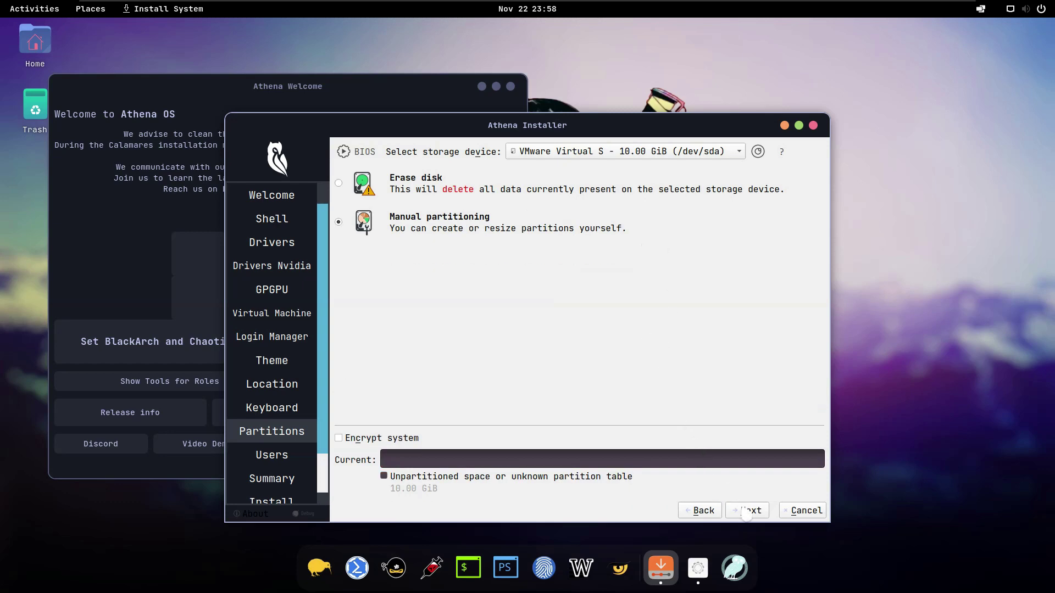
click(747, 511)
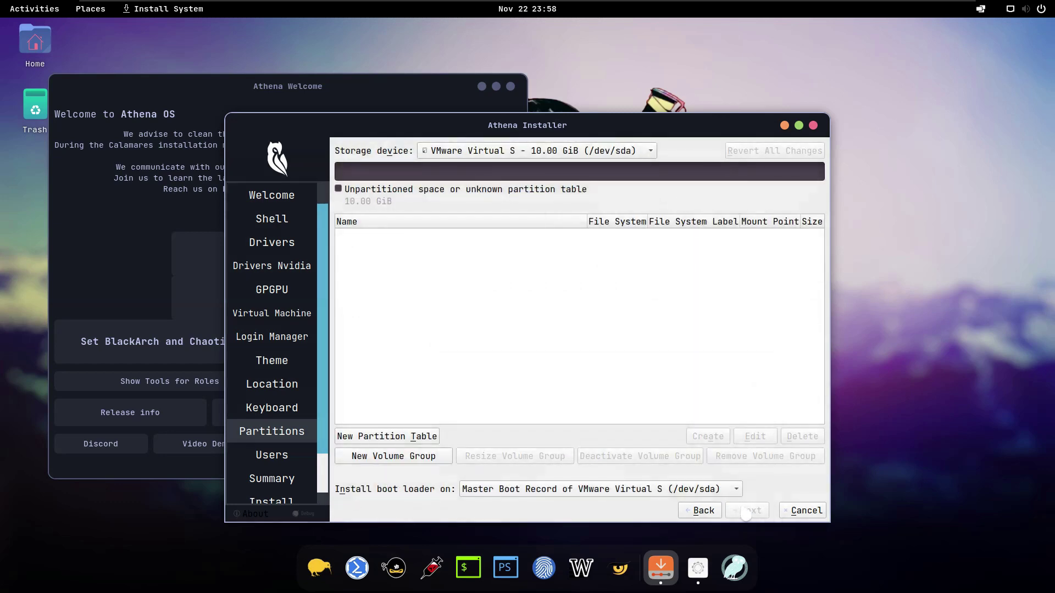
Step: Create a GPT partition table and a 10.00 GiB Btrfs partition in the free space
click(410, 440)
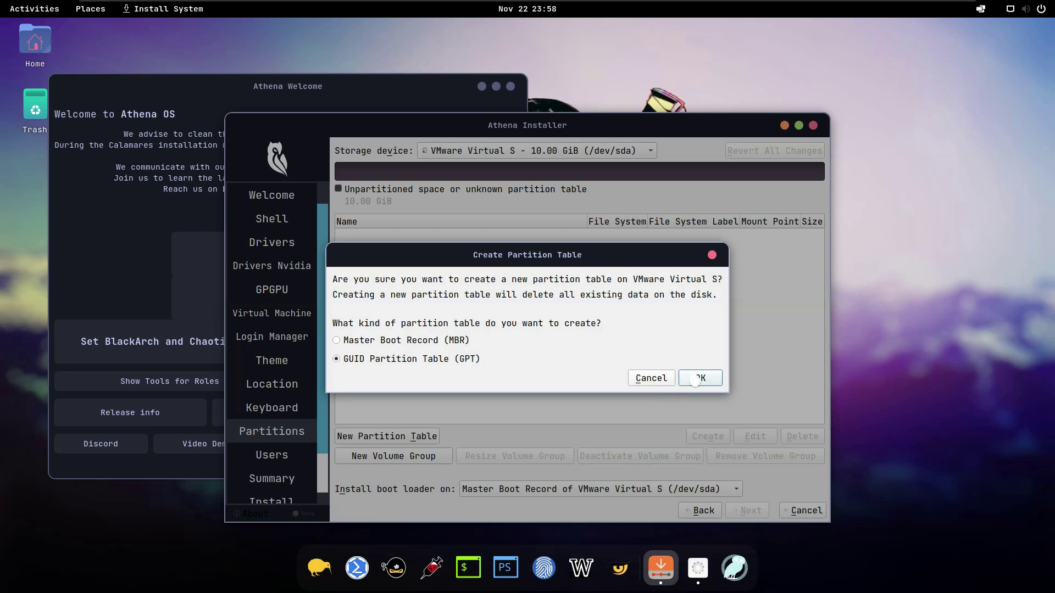
click(696, 380)
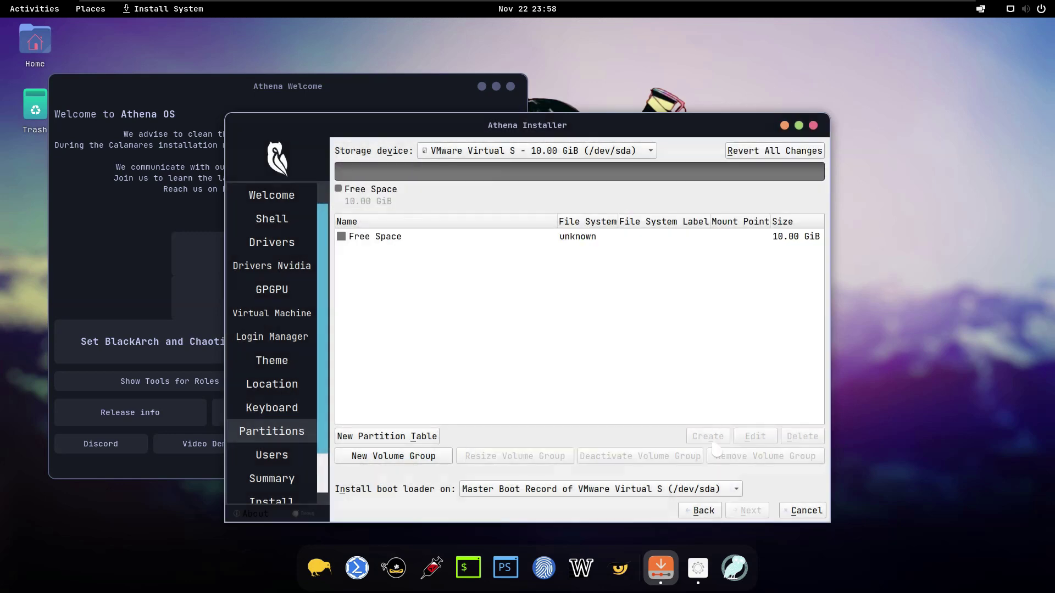
click(523, 237)
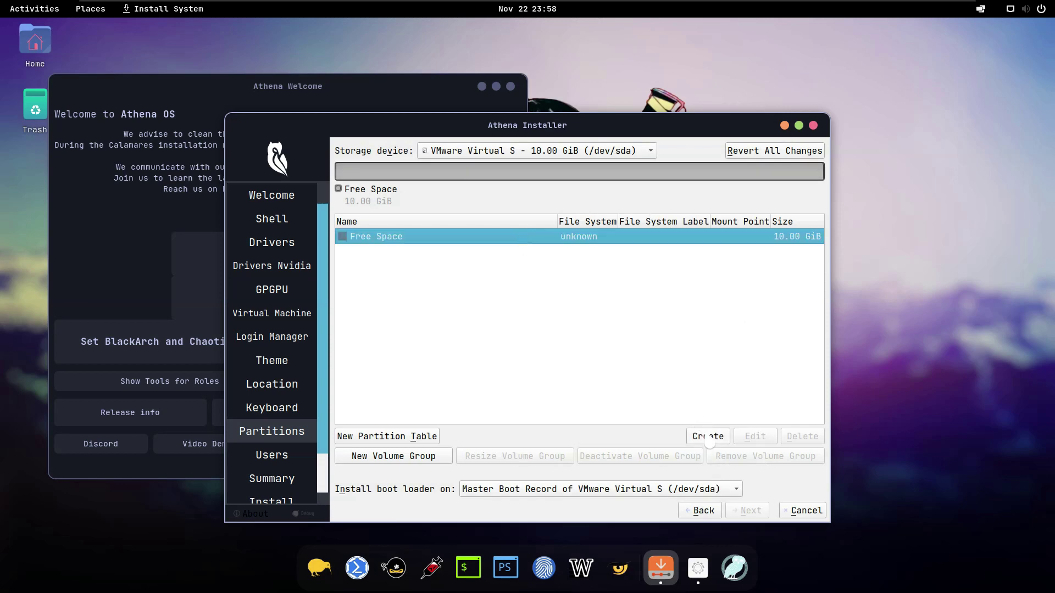
click(707, 437)
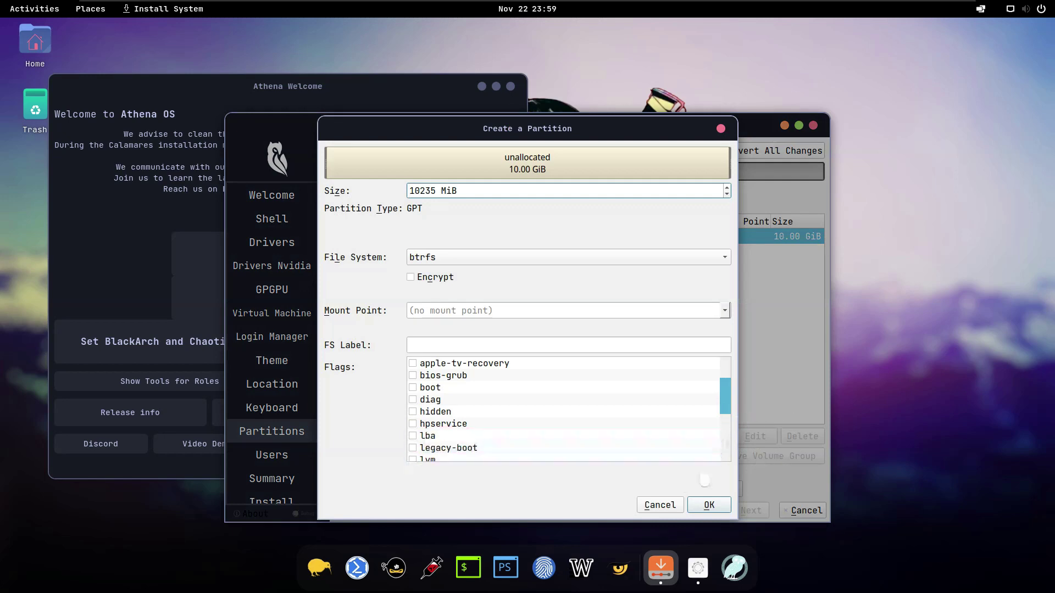
click(712, 506)
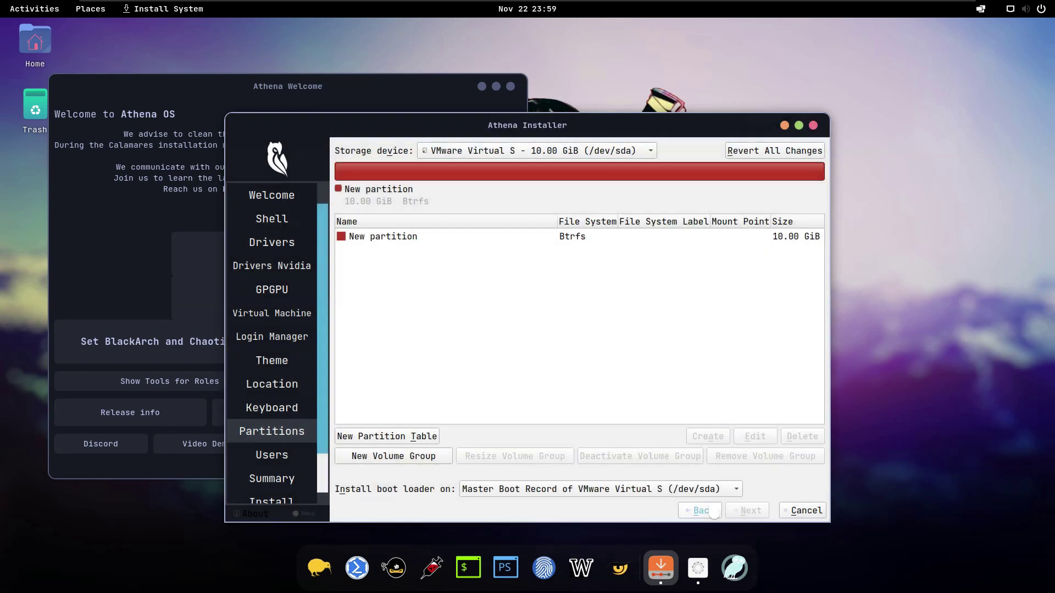
Step: Keep the Master Boot Record boot loader location and give the new partition the root flag
click(413, 239)
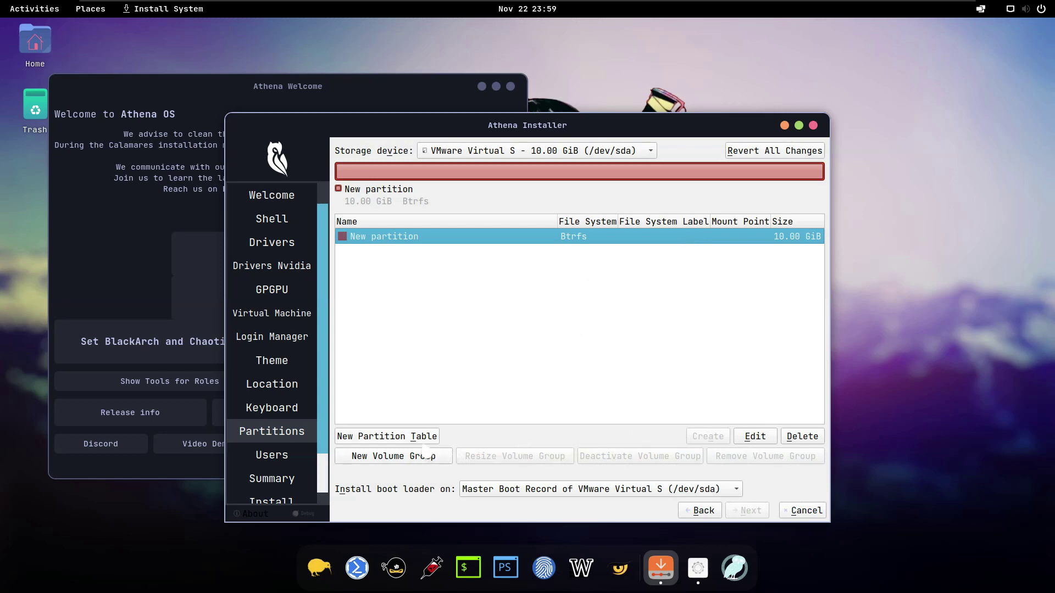
click(705, 489)
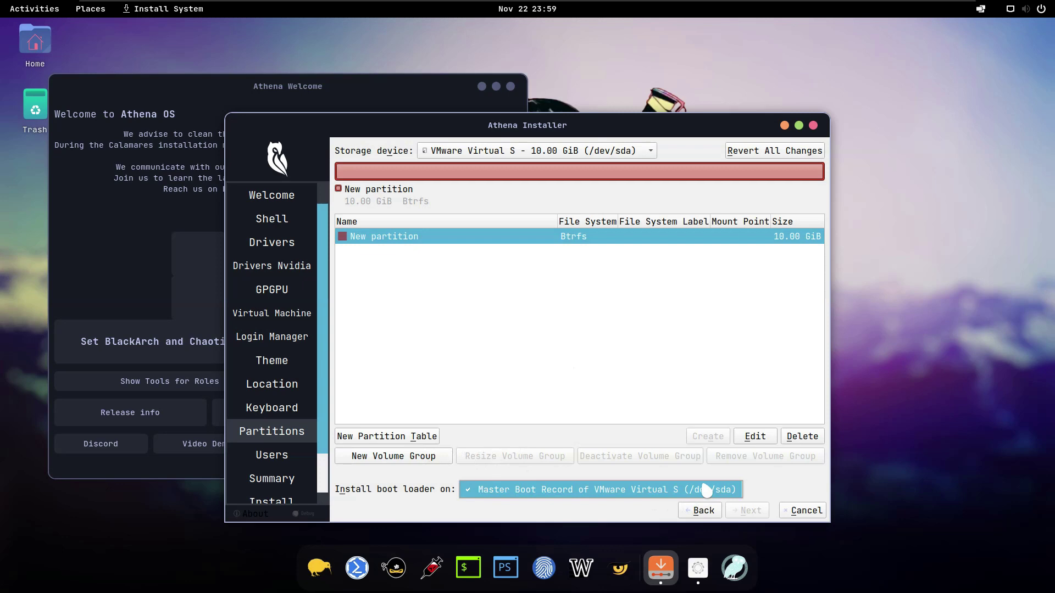
click(705, 489)
click(772, 437)
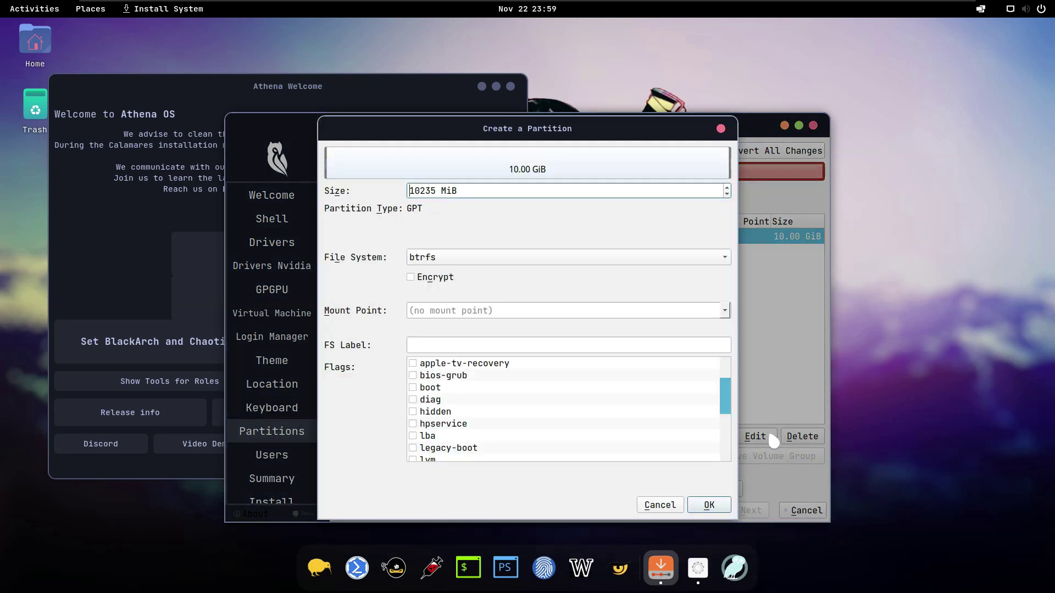
click(676, 412)
drag(725, 418, 730, 458)
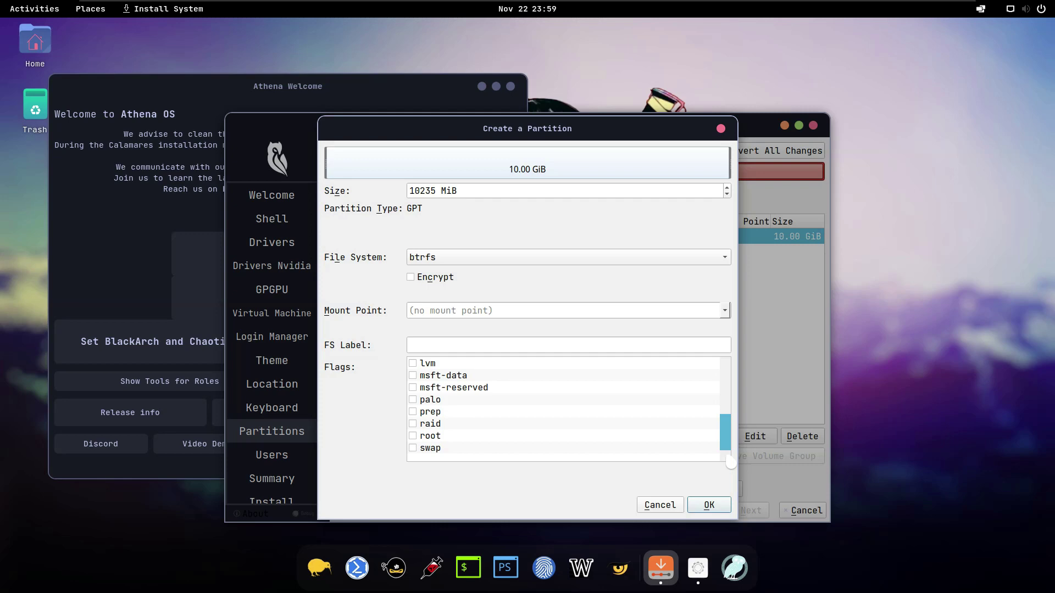
click(413, 436)
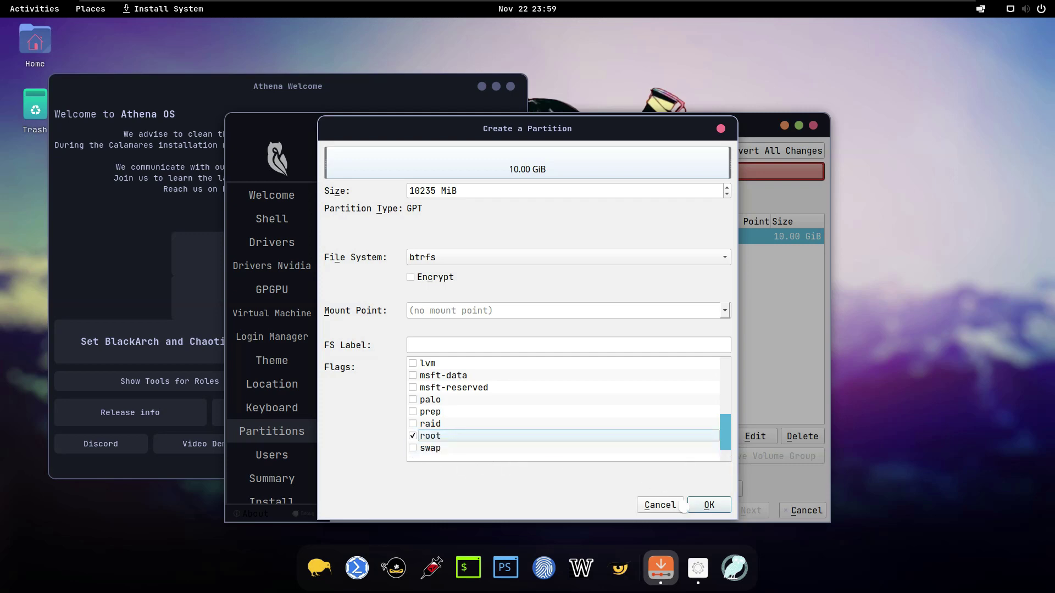
click(709, 505)
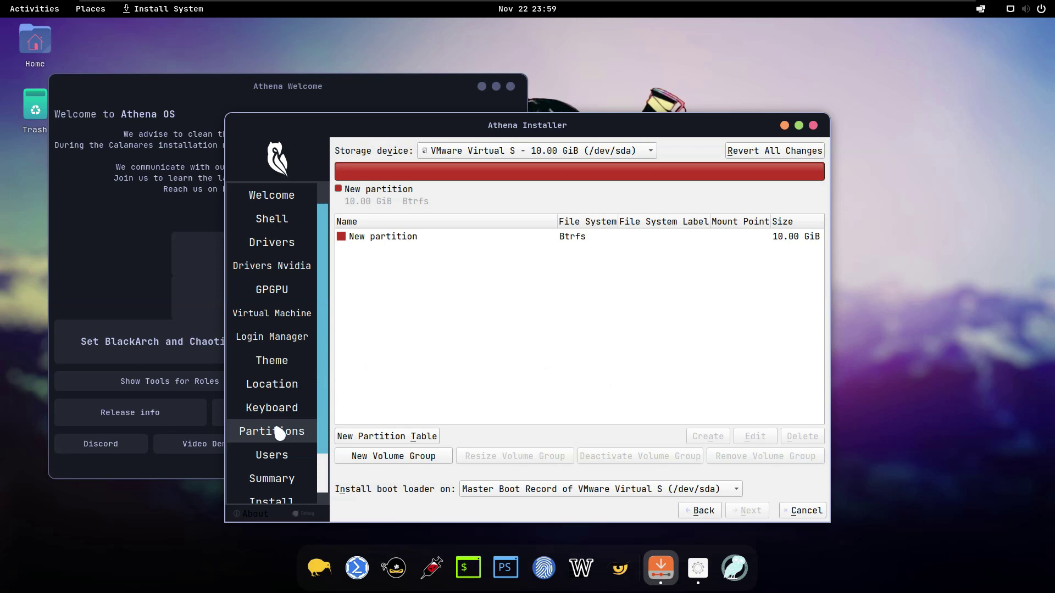
Step: Go back and choose Erase disk with Swap (with Hibernate) and btrfs, then continue to Users
click(704, 512)
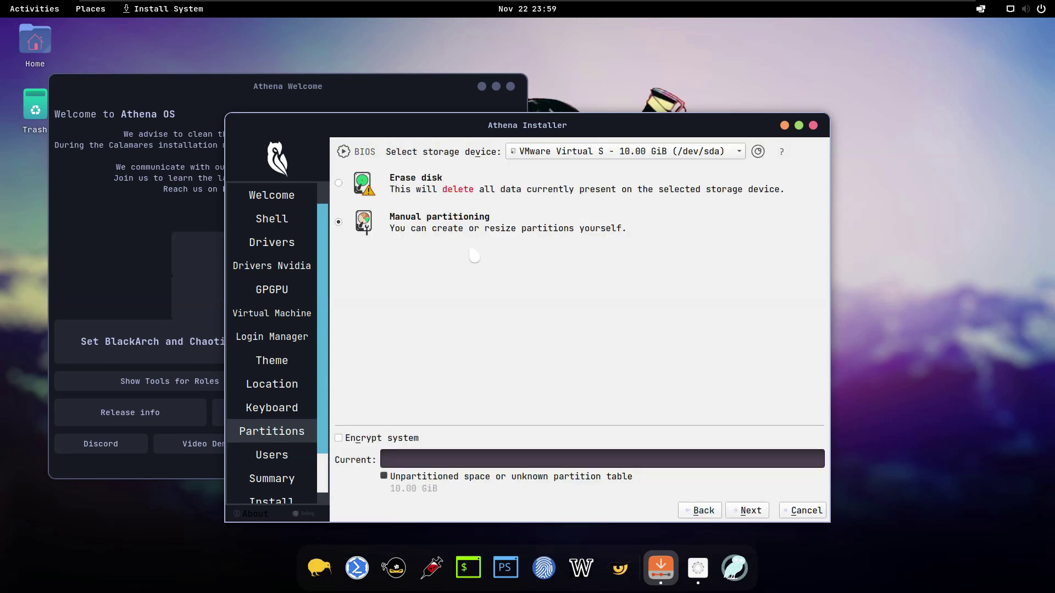
click(338, 183)
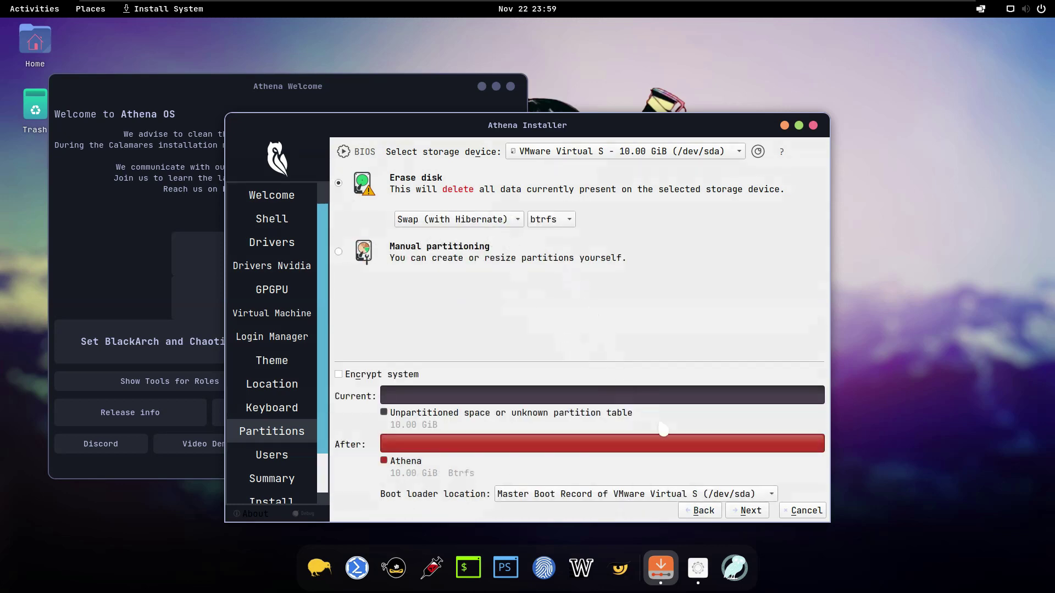
click(761, 510)
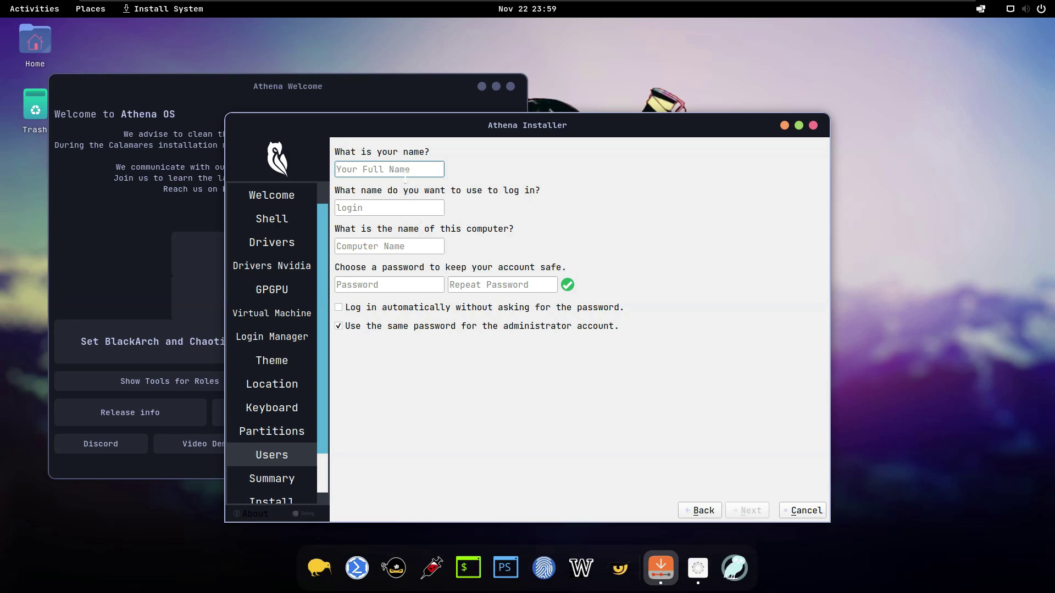
Step: Set the computer name to 'athena'
text(Athena)
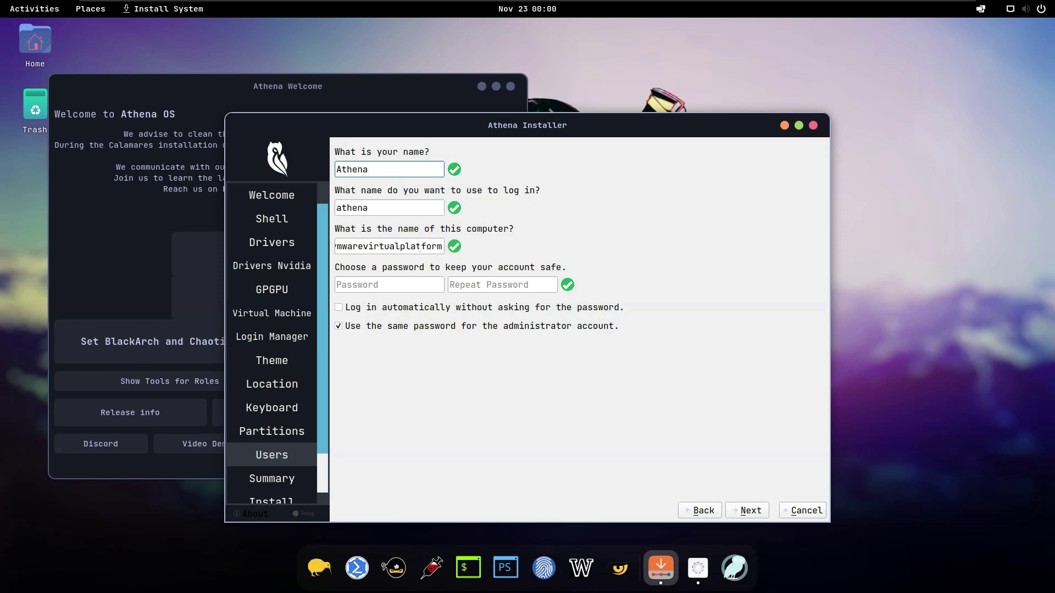
click(420, 247)
double_click(421, 247)
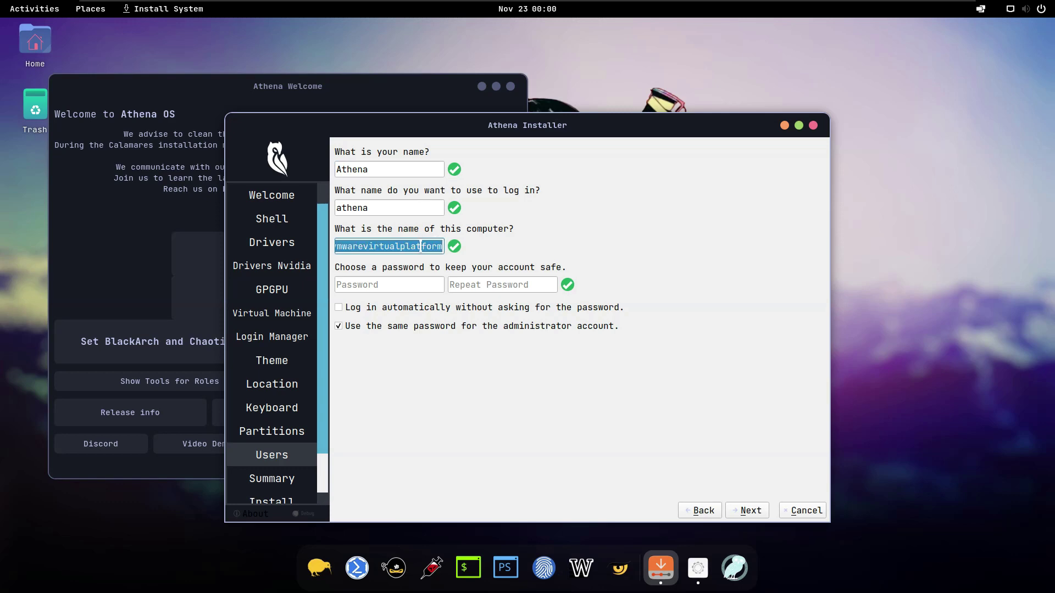
text(athena)
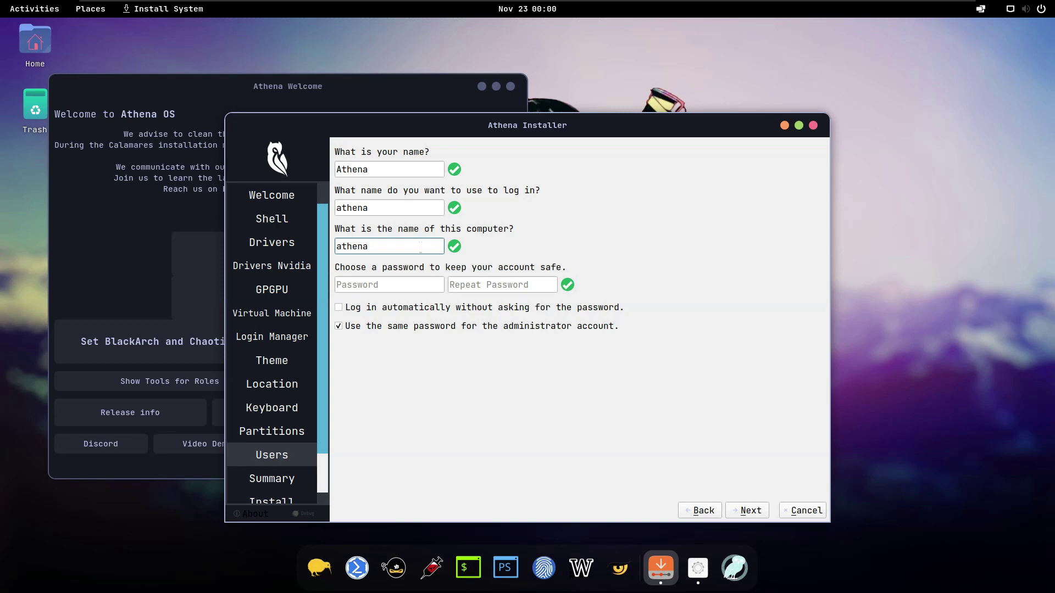
text(-del)
key(BackSpace)
key(BackSpace)
key(BackSpace)
key(BackSpace)
Step: Replace the full name and enter the login name for the user
drag(379, 168, 322, 168)
text(Tux Penguin)
key(Tab)
text(tux)
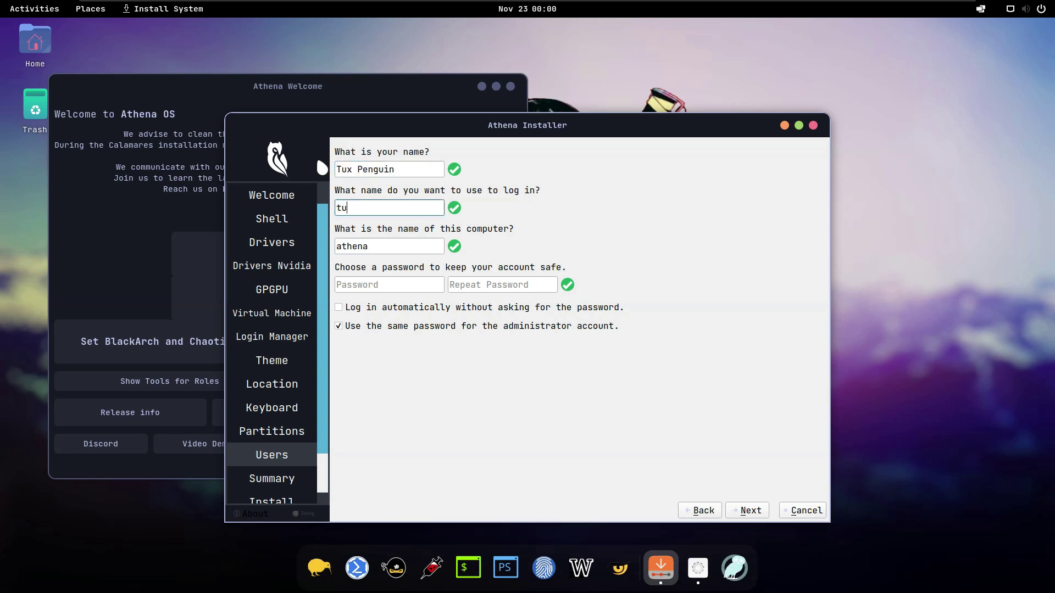
Step: Enter and repeat the account password, then continue to the Summary
click(387, 284)
text(1234)
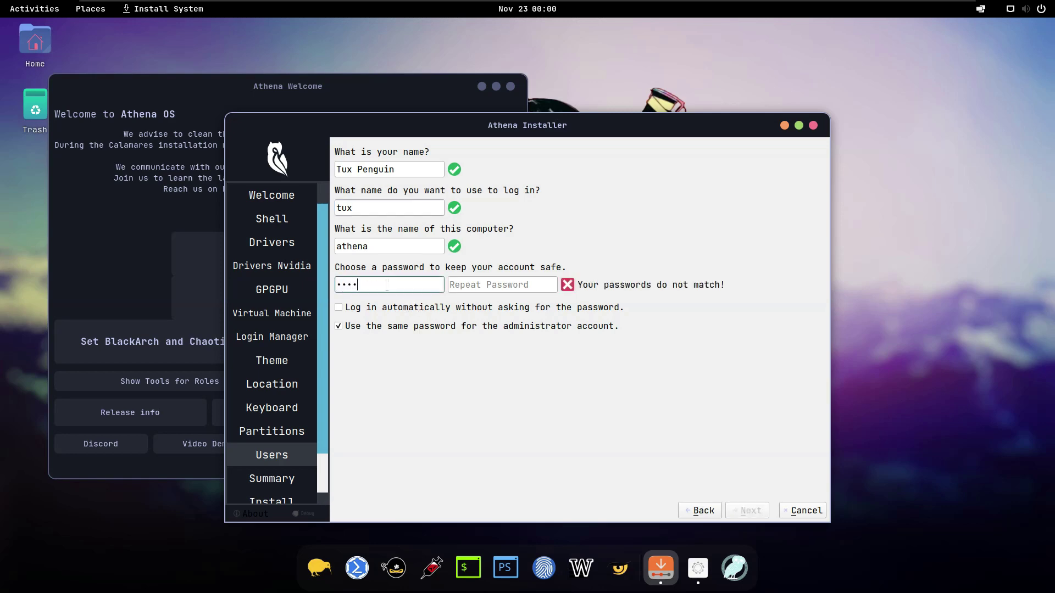
text(8)
key(Tab)
text(12345678)
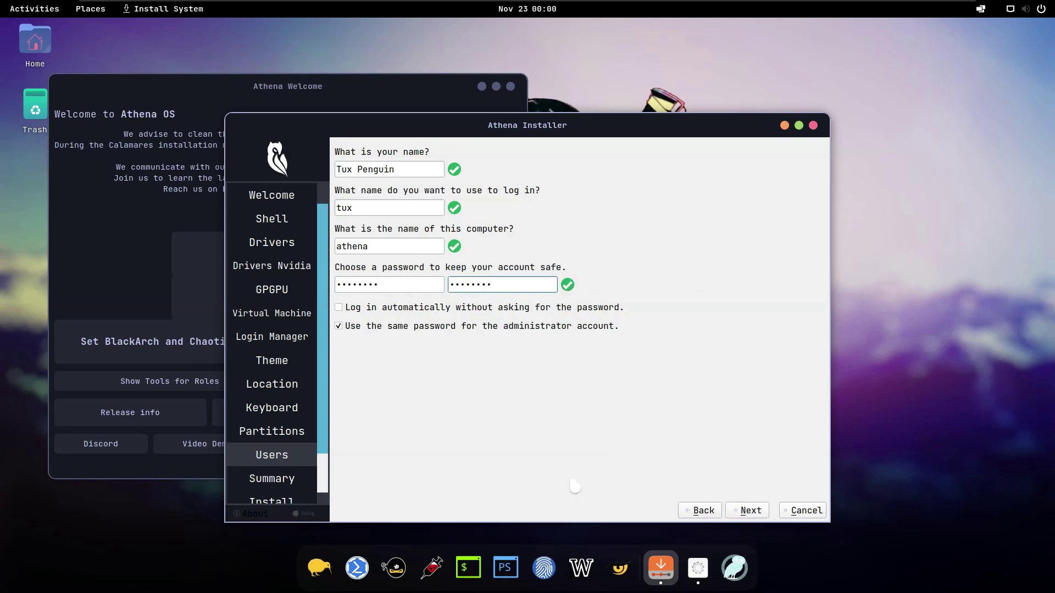
click(745, 510)
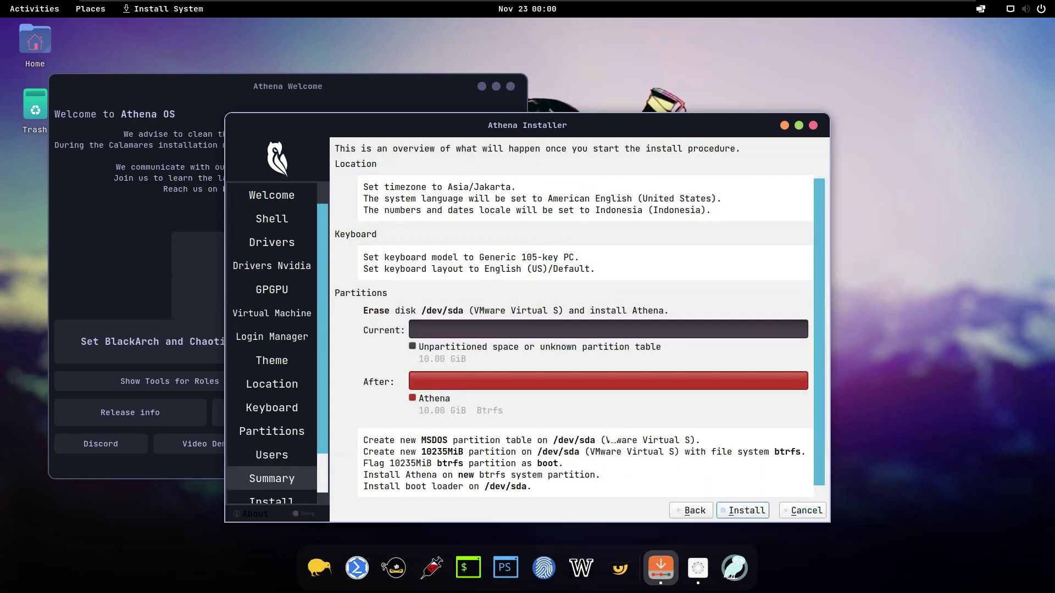
Step: Start installing Athena onto the erased /dev/sda disk
click(745, 511)
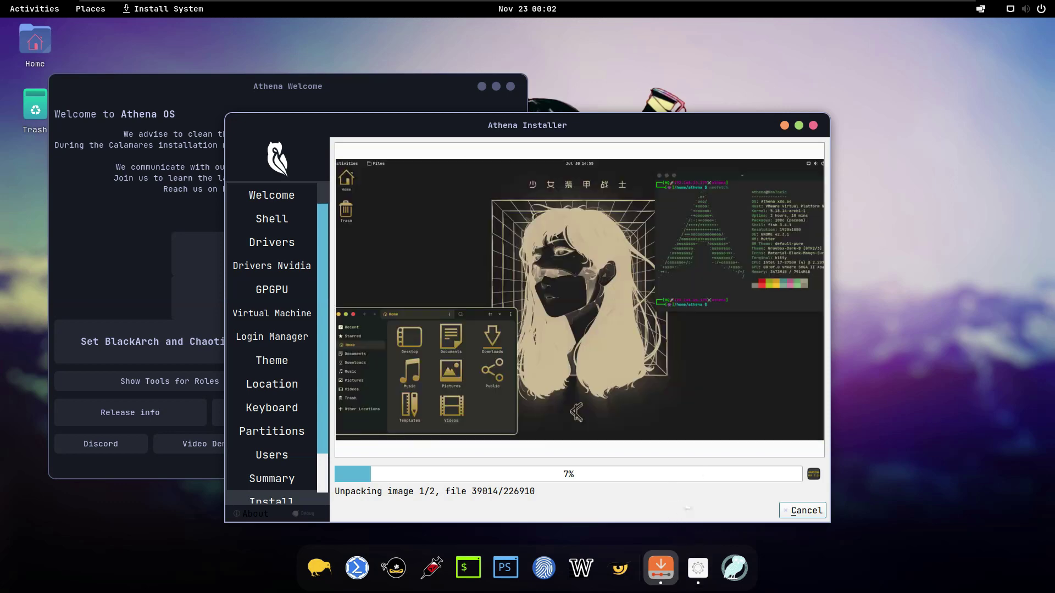
Step: Wait for the installation progress to finish until the All done page appears
mouse_move(688, 6)
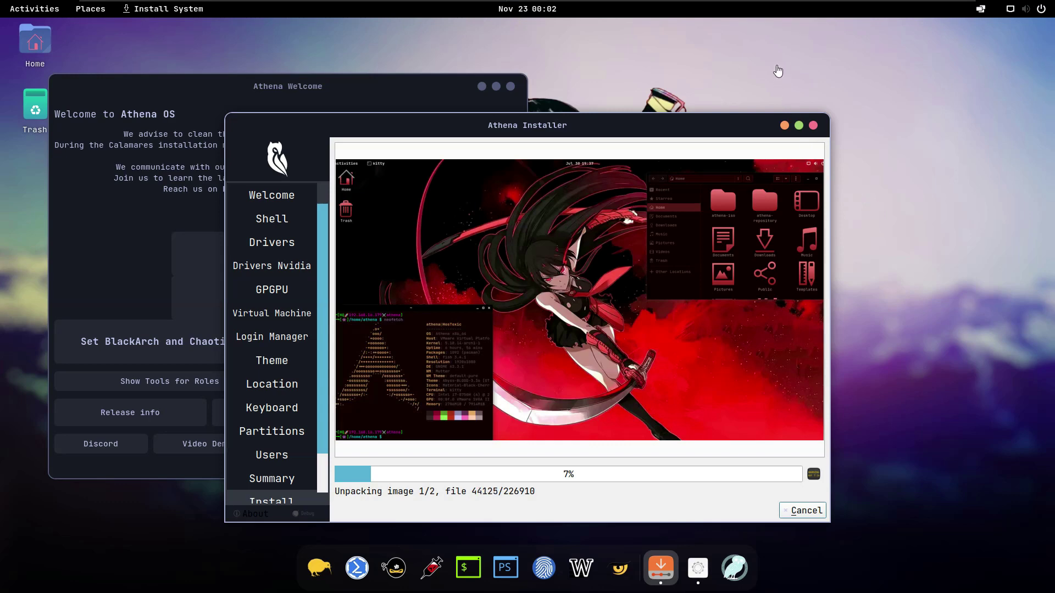
mouse_move(762, 5)
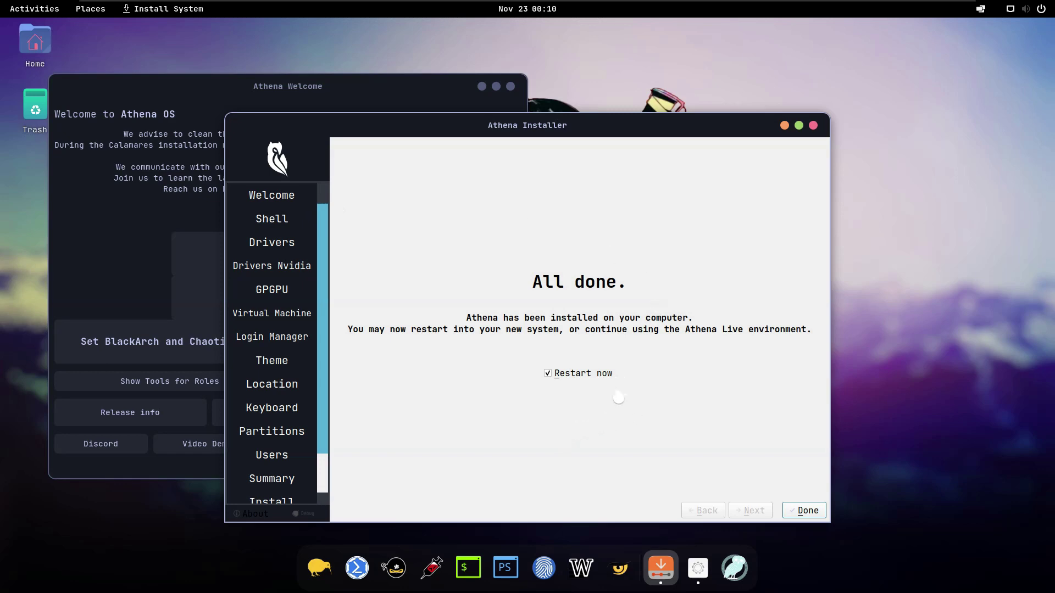
Step: Leave Restart now ticked and finish the installer to reboot into Athena OS
click(598, 378)
click(598, 379)
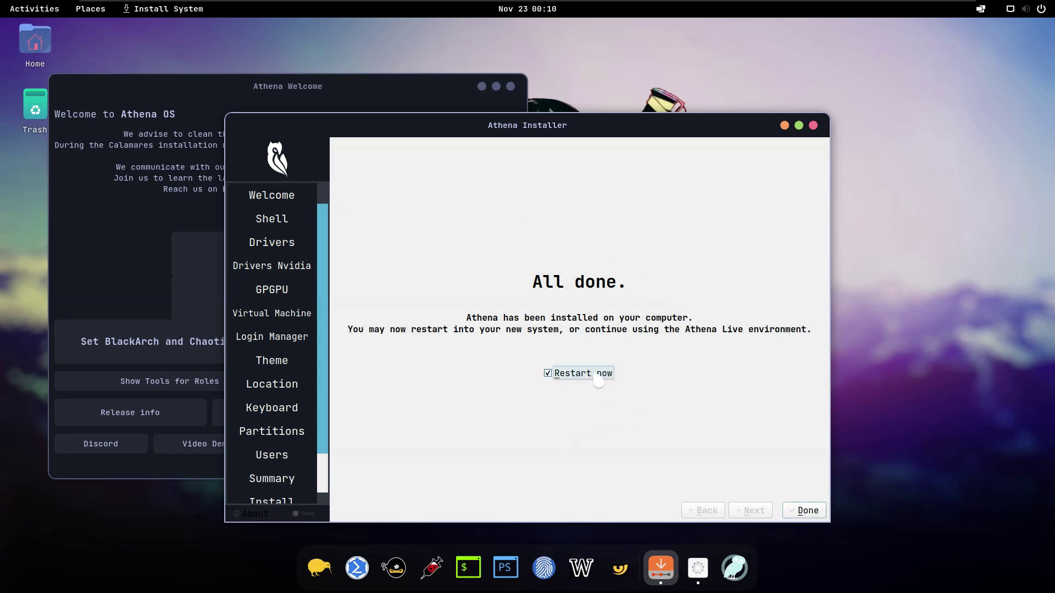
click(806, 513)
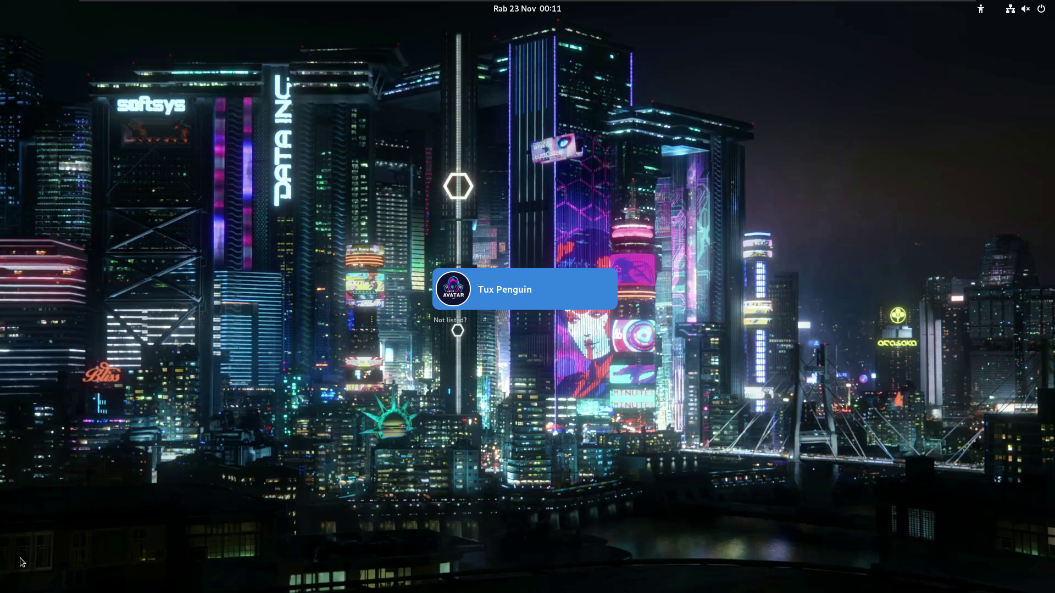
Step: Sign in as the new user with the account password at the GDM login screen
click(521, 303)
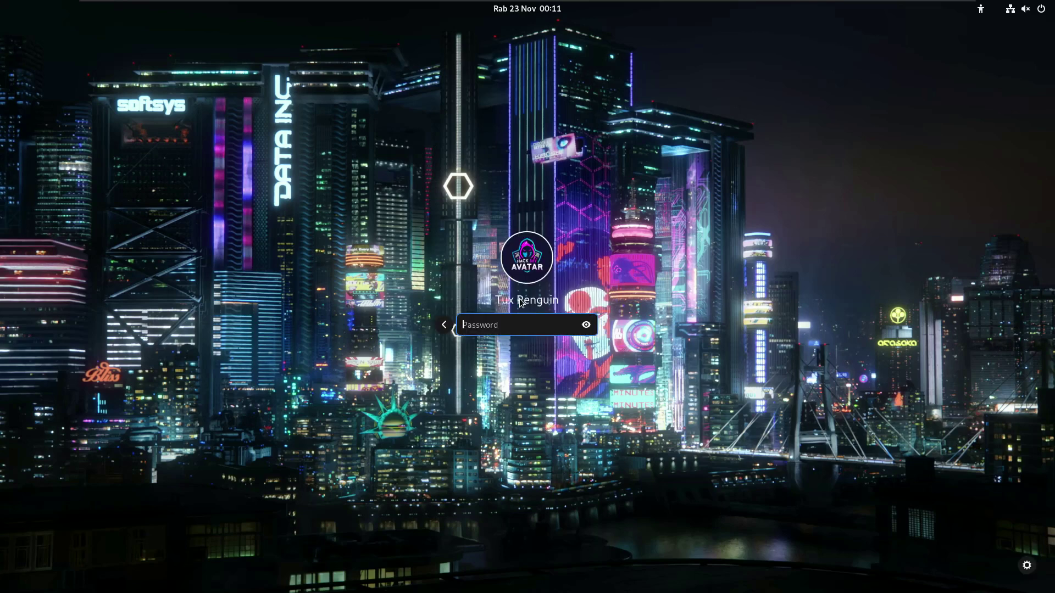
text(••••••••)
key(Return)
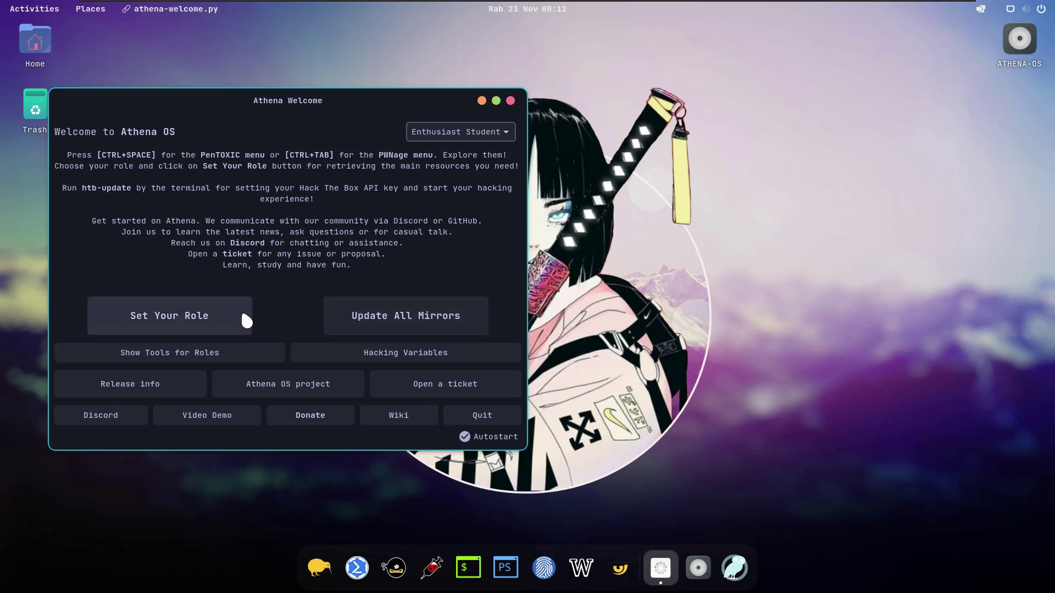
Step: Start role setup, decline removing previous-role tools, authorize installing, and move Welcome window right
click(225, 310)
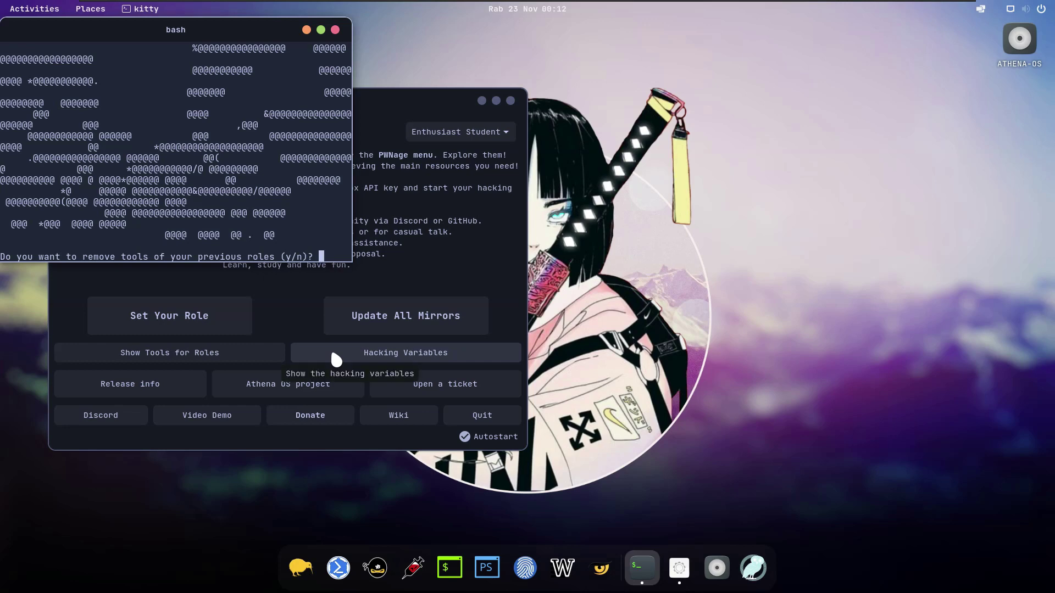
text(n)
key(Return)
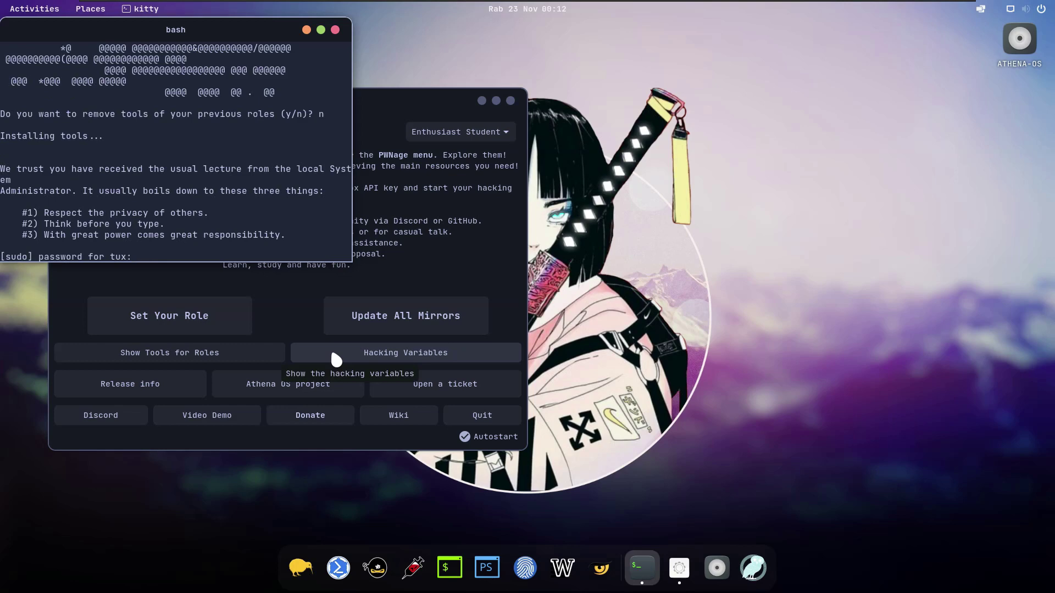
key(Return)
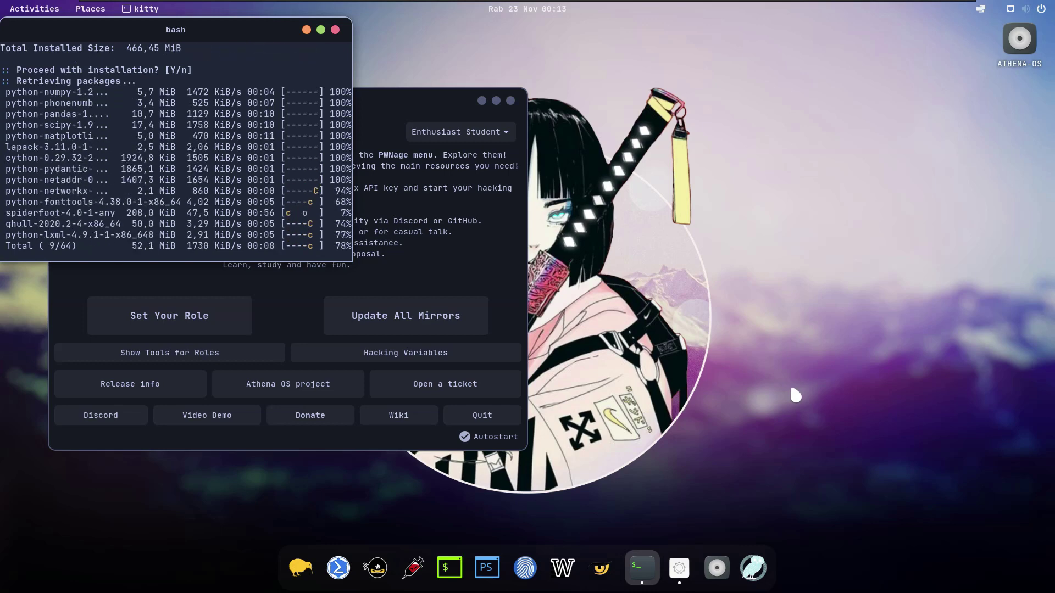
drag(404, 94, 797, 103)
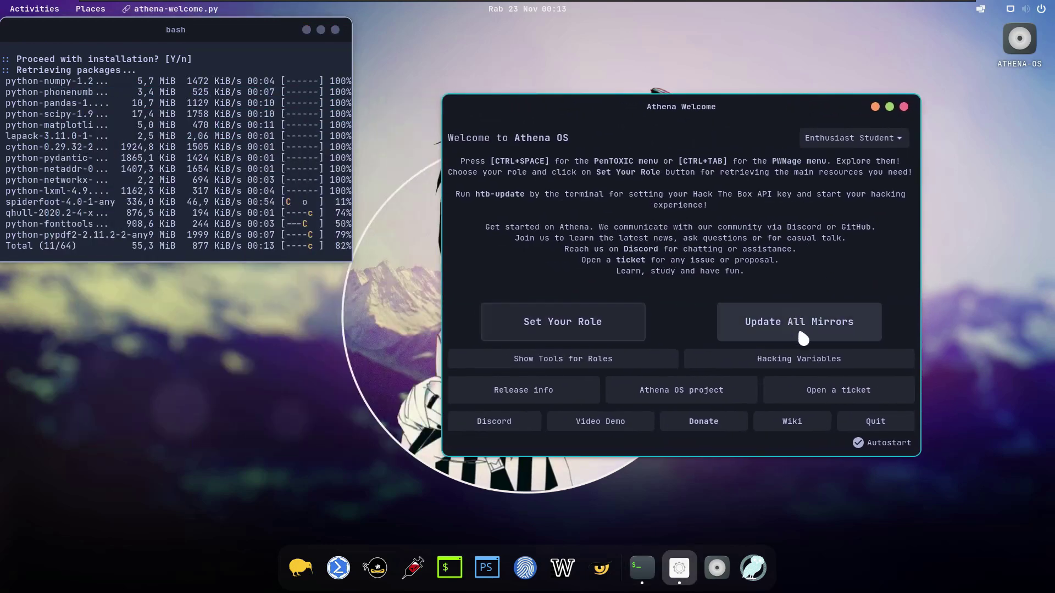
Step: View the Hacking Variables list, then close the Hacking Variable View window
click(809, 363)
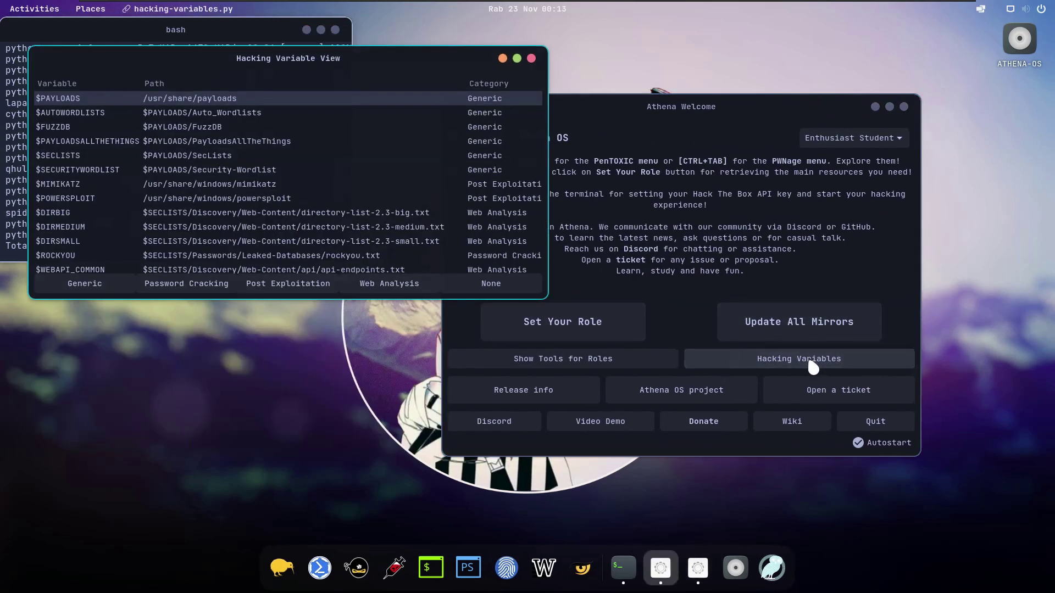
click(531, 58)
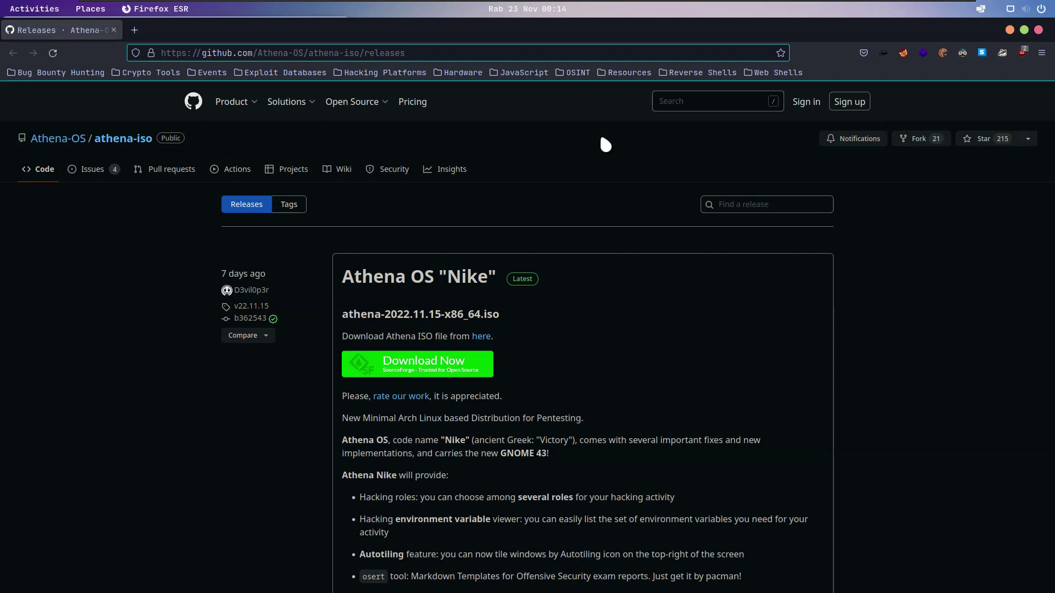
Step: Scroll through the Athena OS 'Nike' v22.11.15 release notes, then select the page address
scroll(592, 228, down, 15)
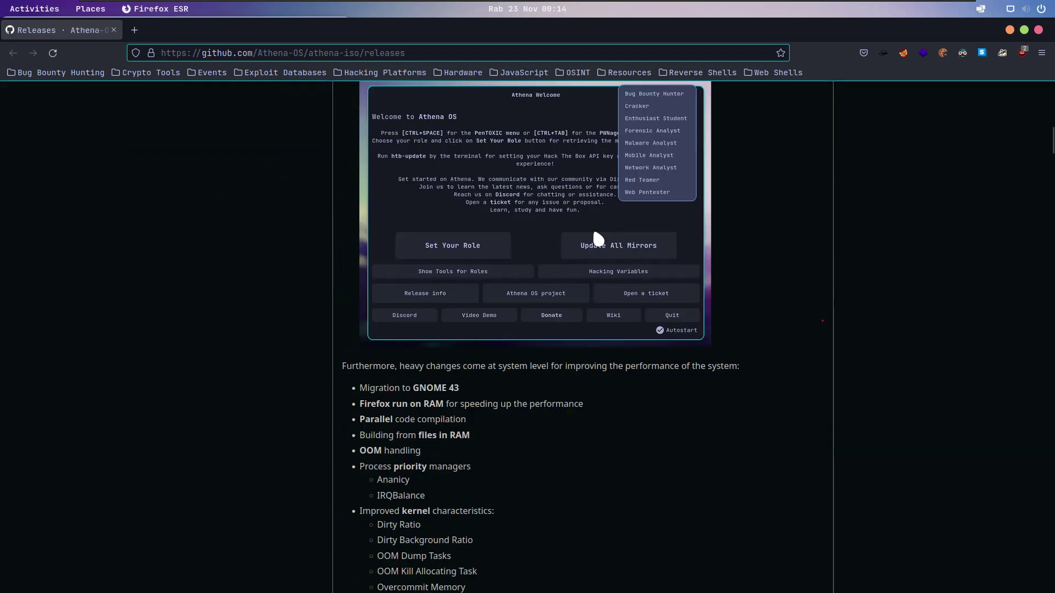
scroll(593, 225, down, 5)
scroll(592, 225, up, 3)
scroll(593, 237, up, 12)
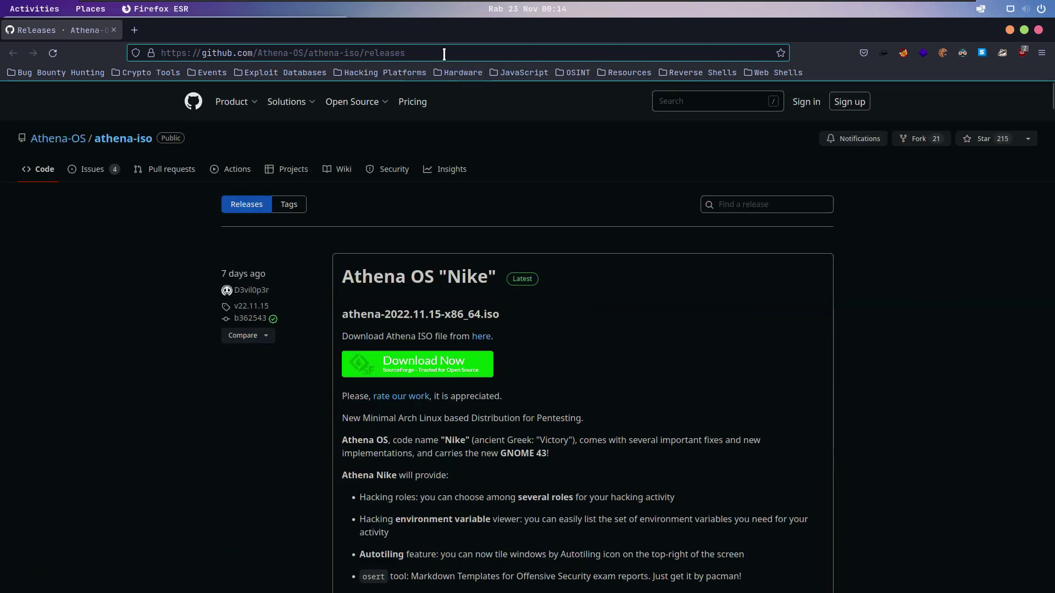
click(444, 53)
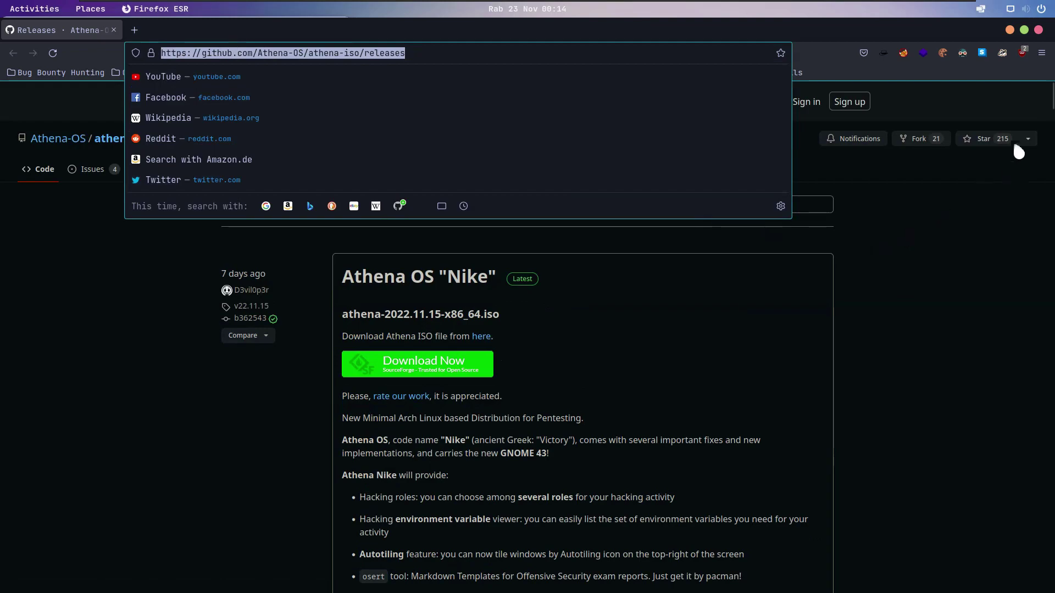
Step: Back in Athena Welcome, authorize the Arch Linux mirrorlist refresh with the account password
click(1009, 31)
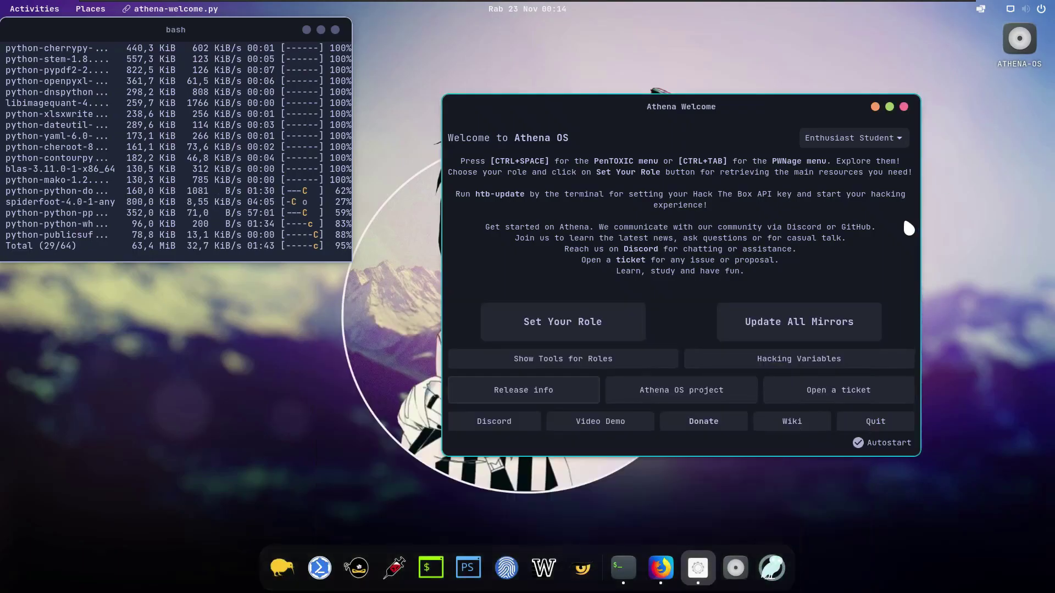
click(774, 332)
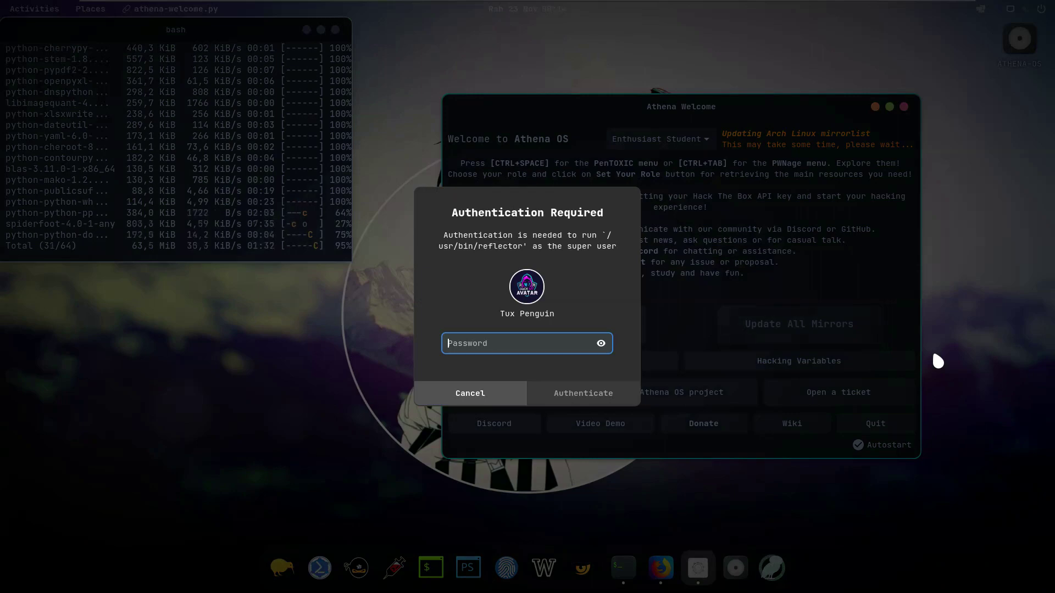
text(••••••••)
key(Return)
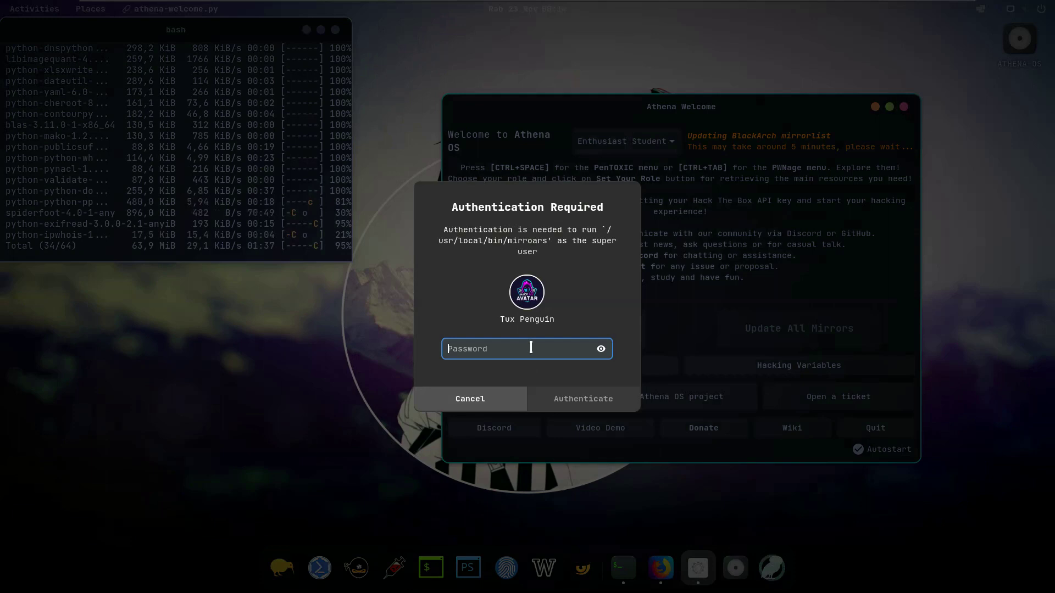
Step: Authorize the BlackArch mirrorlist update, retrying after the failed password attempt
text(••••••••)
key(Return)
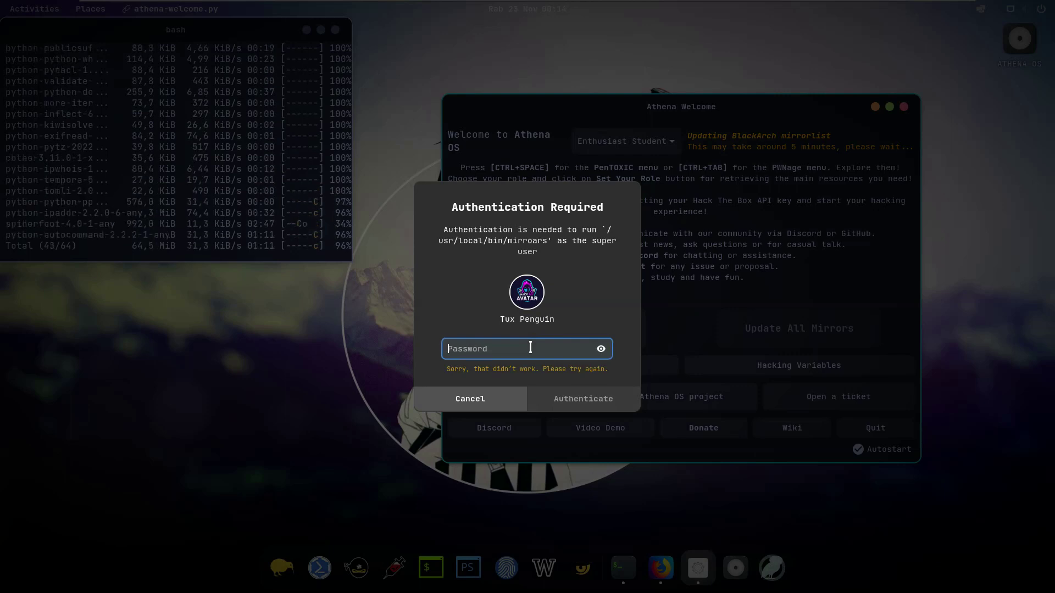
text(••••••••)
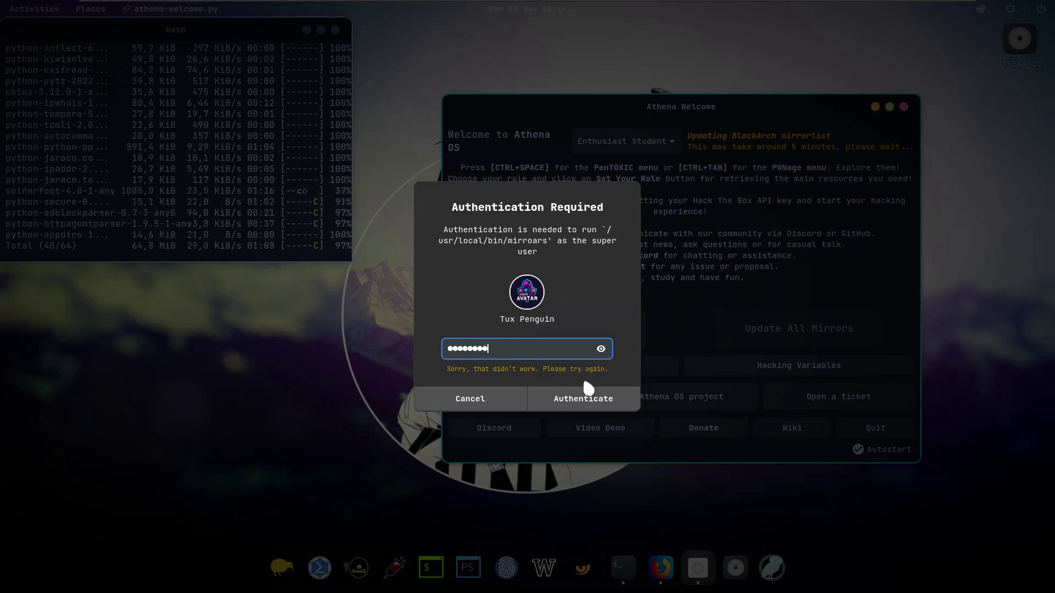
click(579, 402)
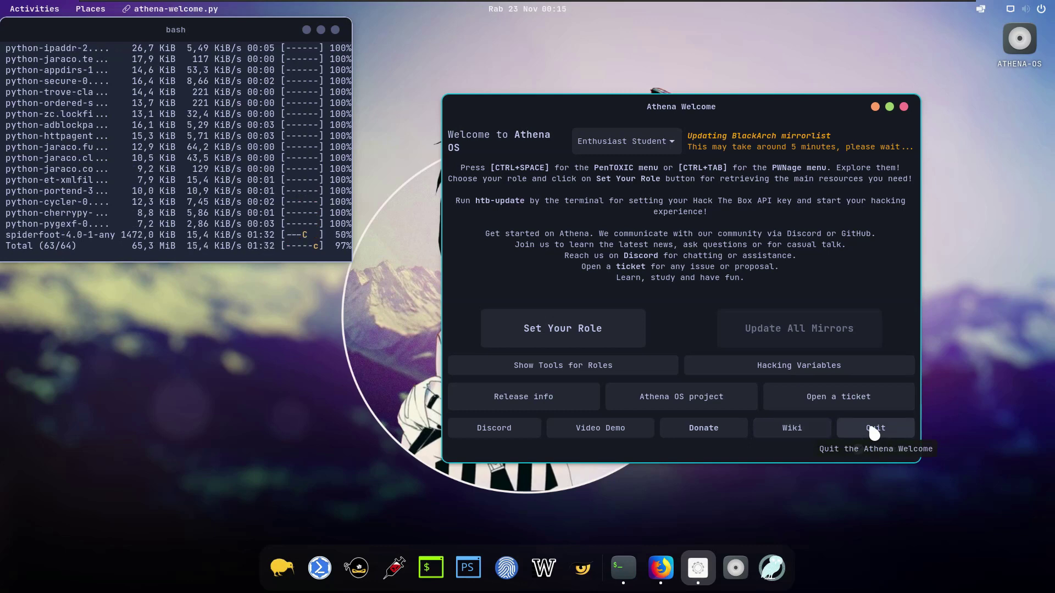
Step: Pick Red Teamer from the role dropdown, after briefly choosing Bug Bounty Hunter
click(675, 145)
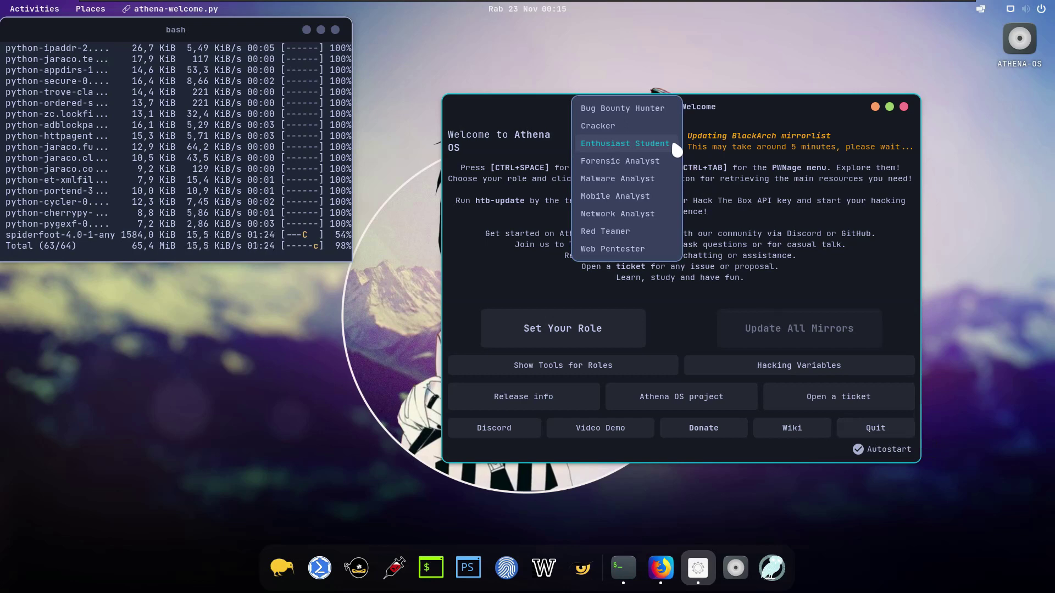
click(657, 109)
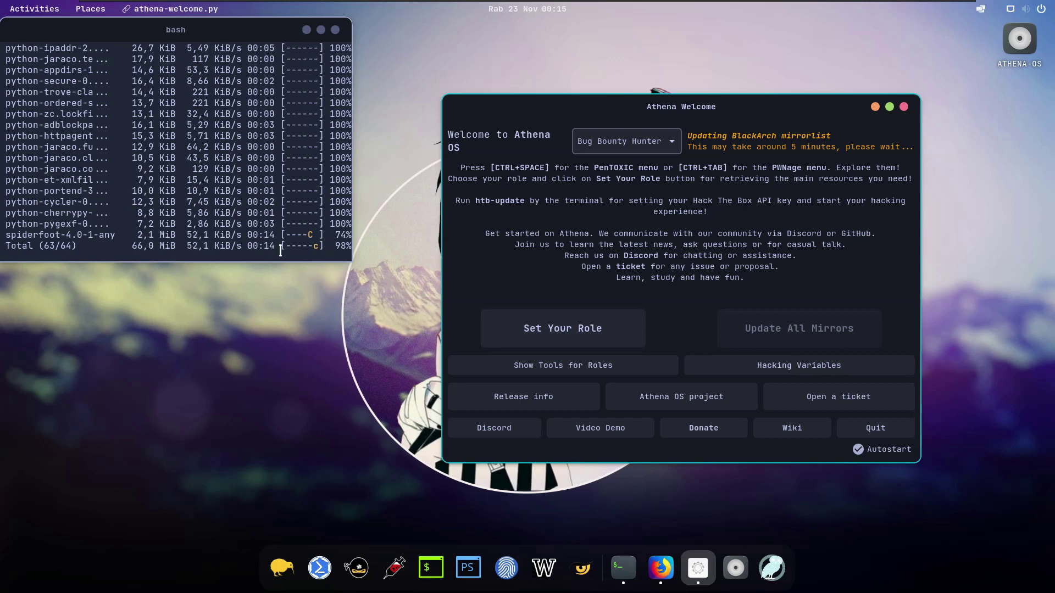
click(256, 27)
drag(256, 27, 283, 46)
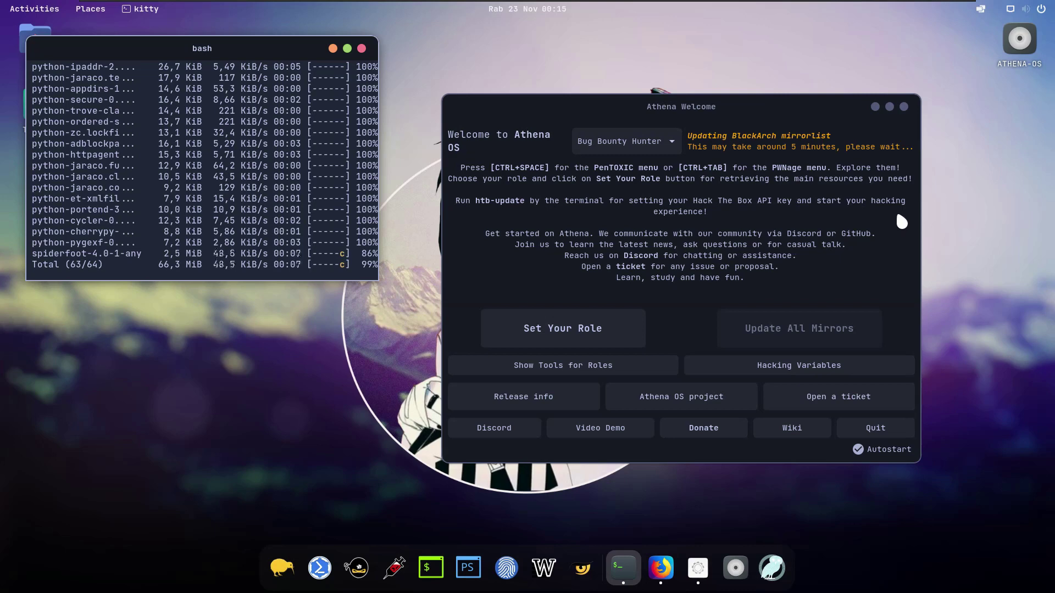
click(661, 134)
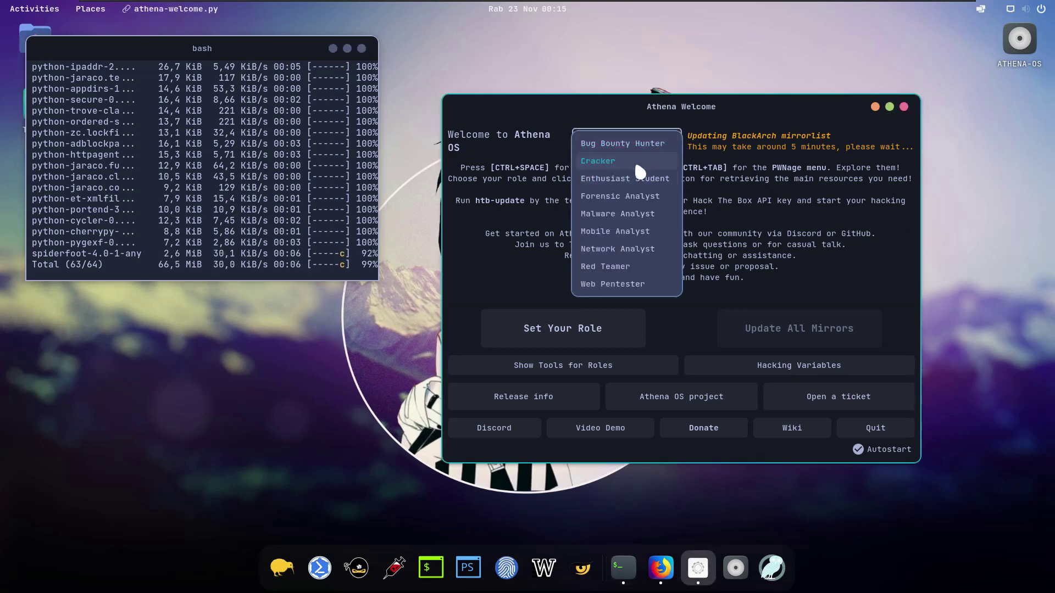
click(614, 267)
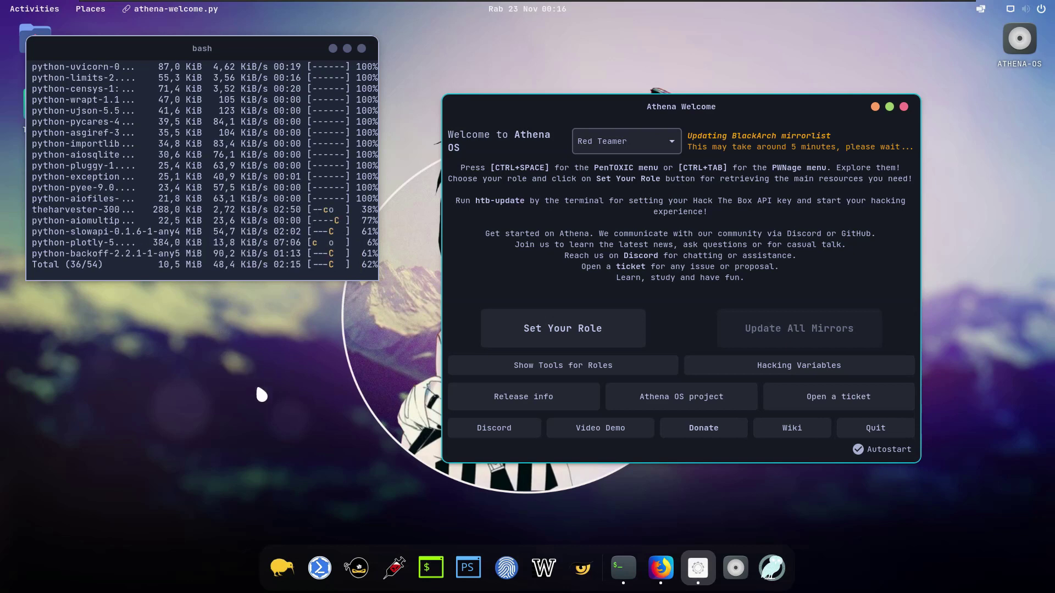
Step: Open a new kitty terminal, centre it, and run neofetch
click(432, 561)
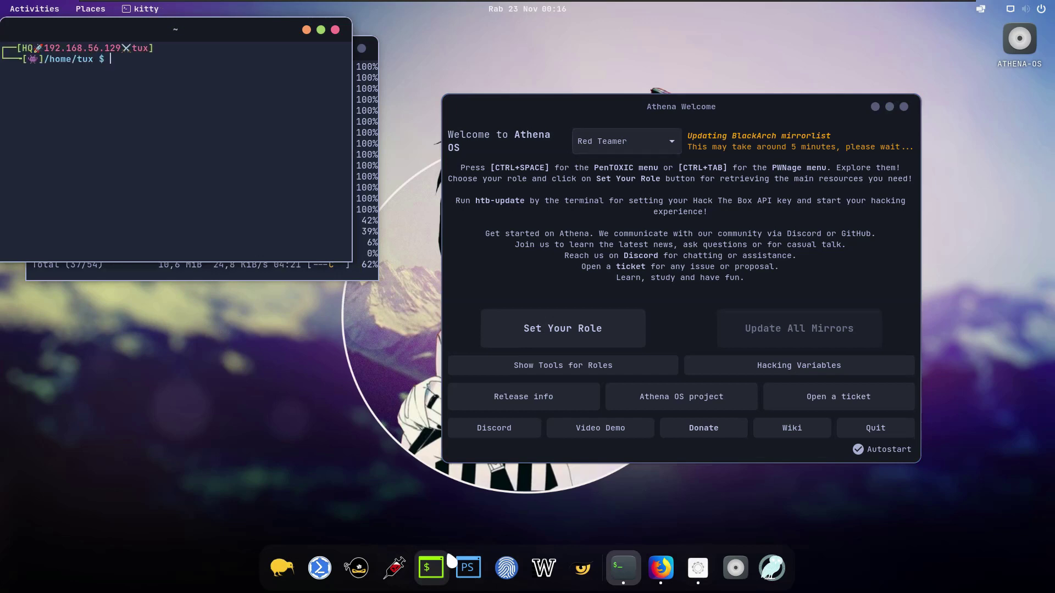
drag(232, 42, 649, 275)
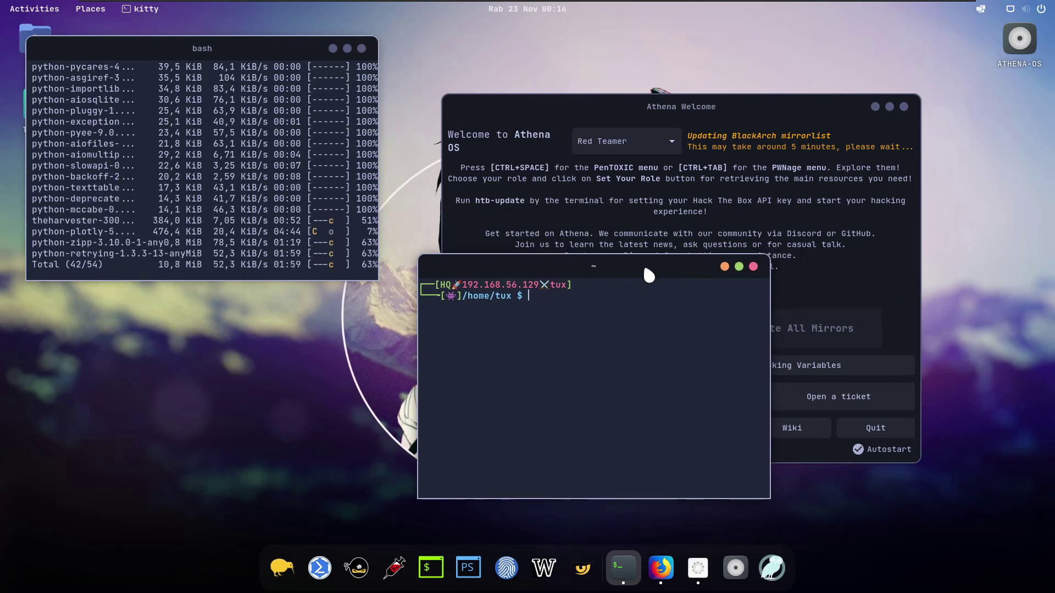
text(net)
key(BackSpace)
key(BackSpace)
text(eofetch)
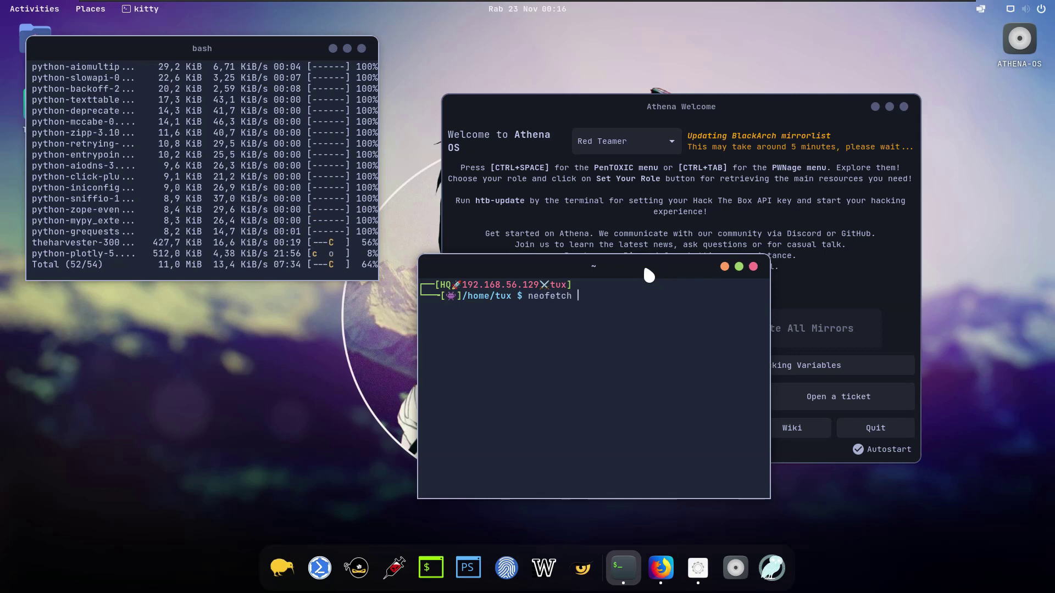
key(Return)
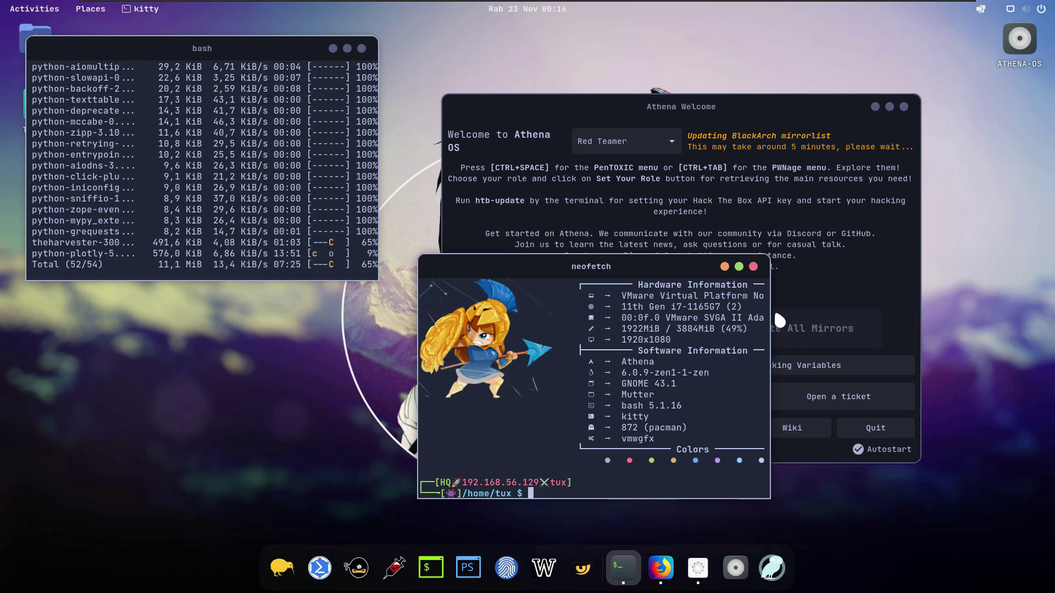
Step: Review the neofetch output, highlighting Athena and GNOME 43.1, then minimize the terminal
click(724, 266)
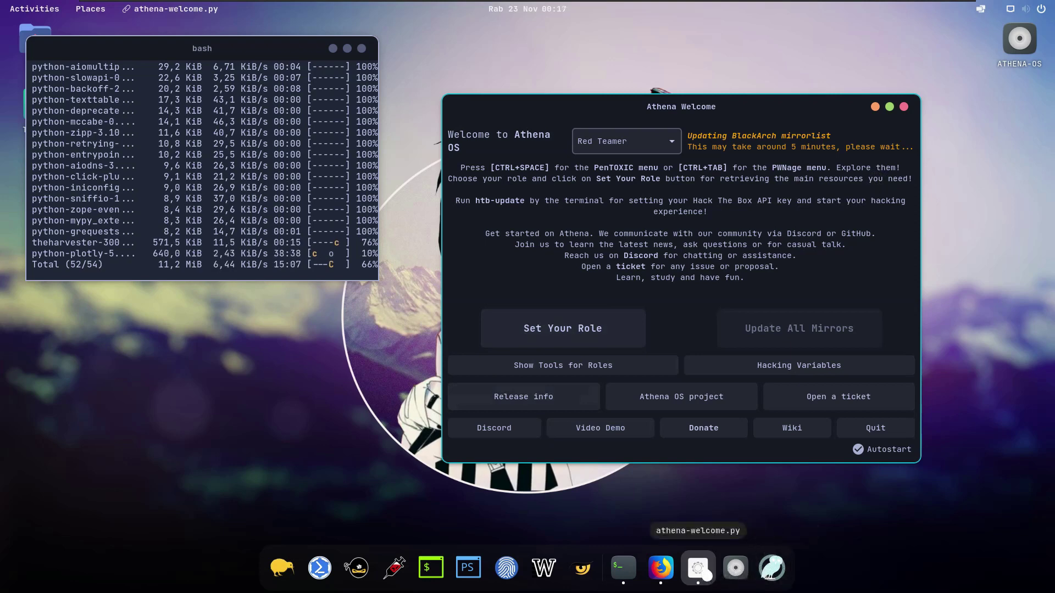
click(639, 573)
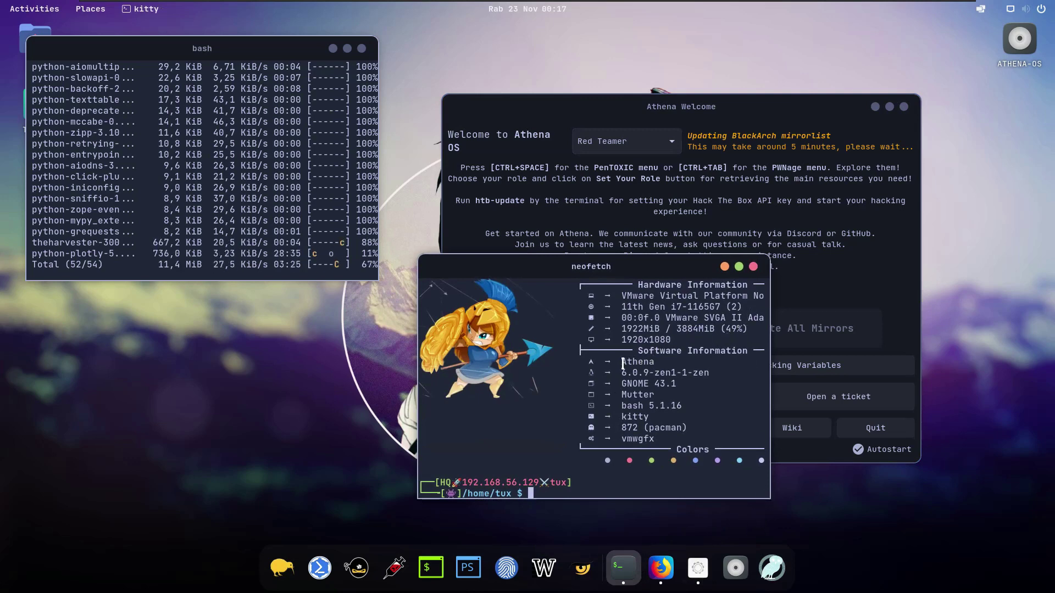
double_click(657, 363)
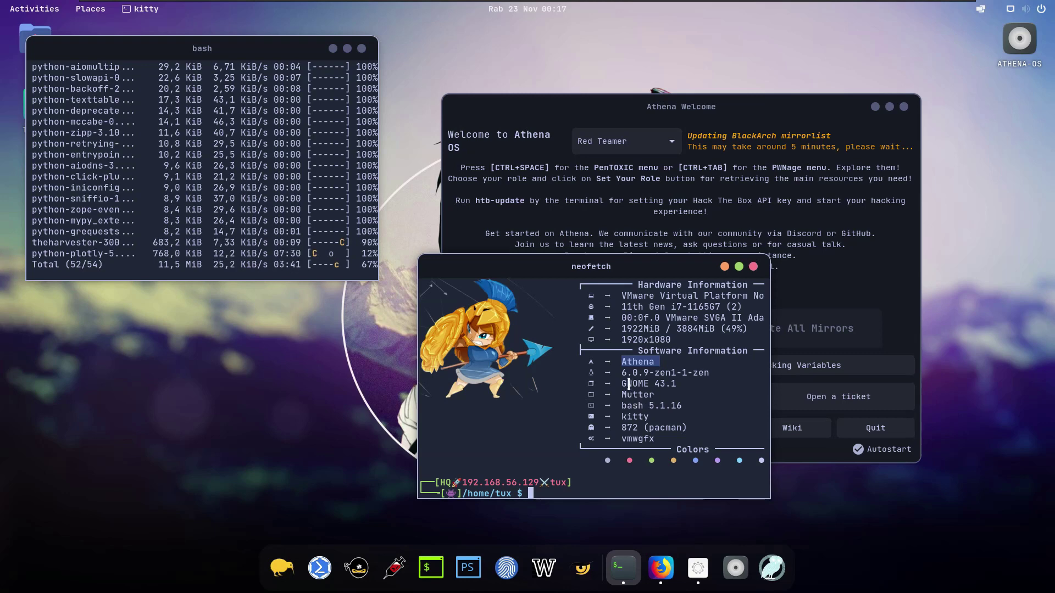
drag(622, 383, 686, 384)
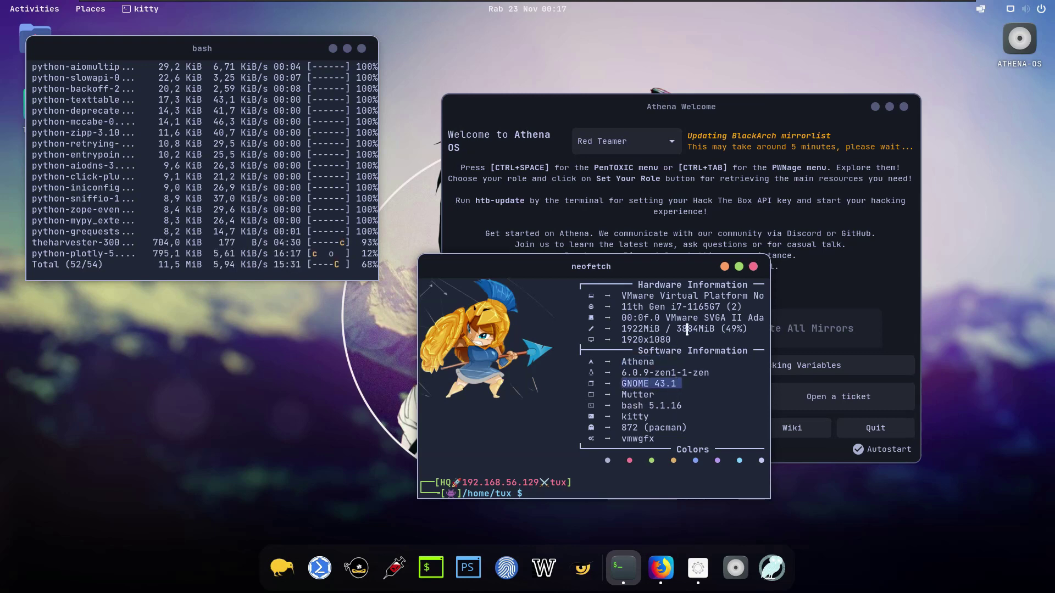
click(725, 268)
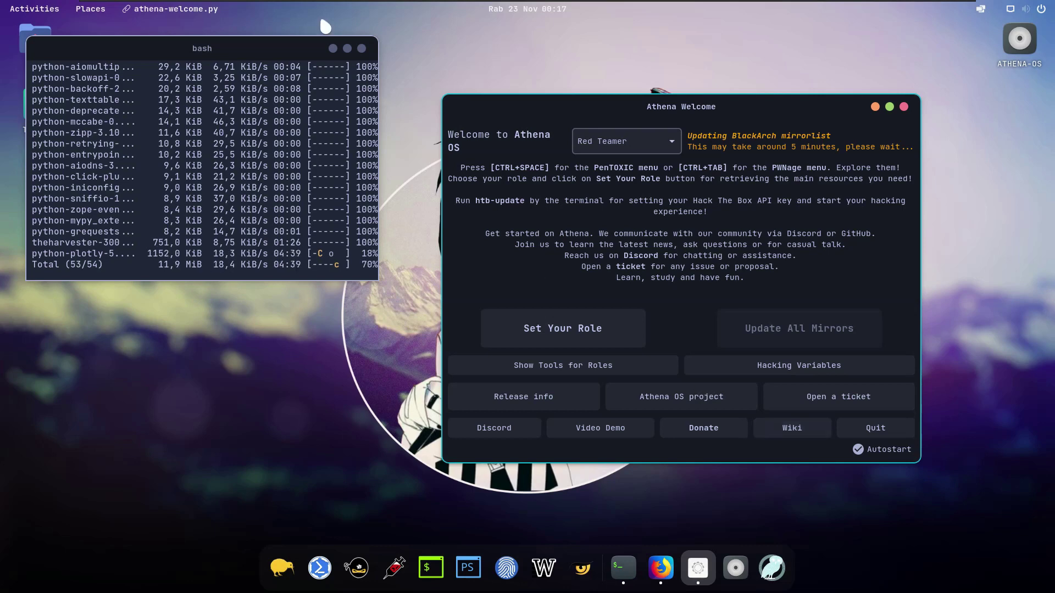
Step: Shift the bash download terminal right and briefly view the Activities overview
click(372, 50)
drag(371, 50, 384, 44)
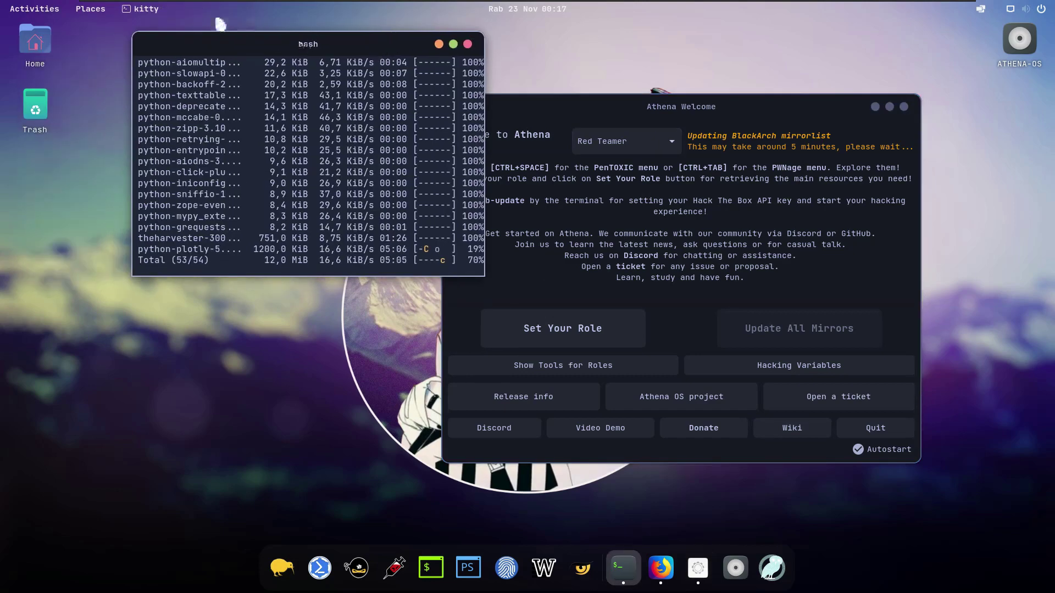
click(48, 12)
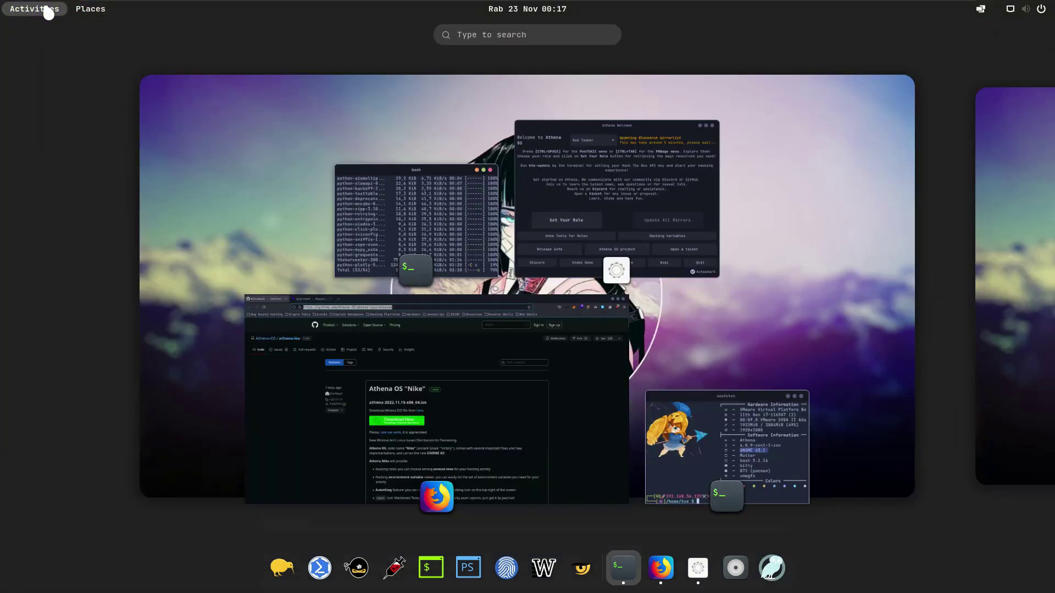
click(749, 105)
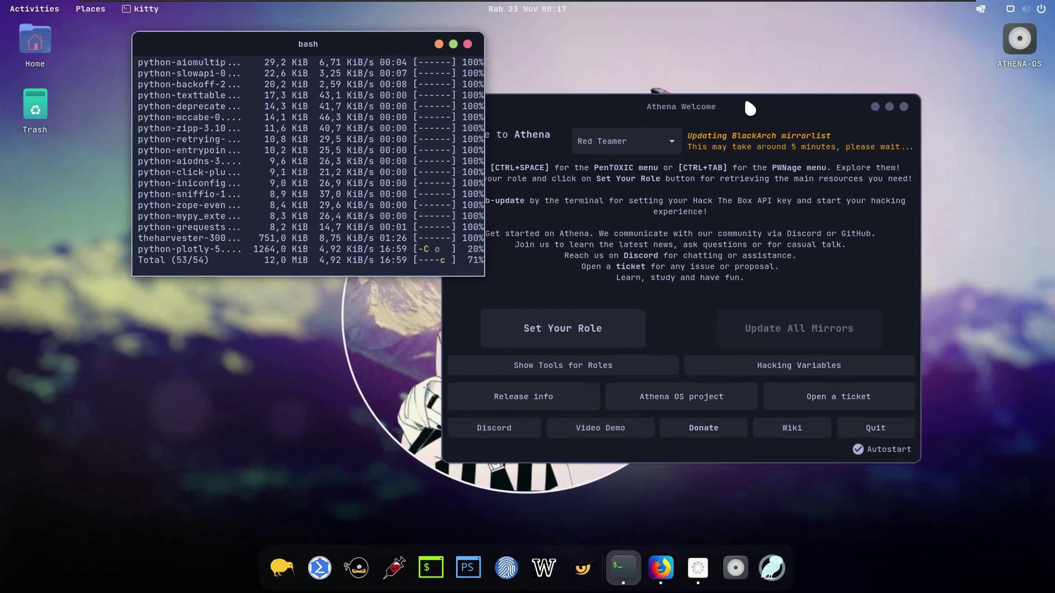
Step: Open and close the kitty app menu and the Places list
click(137, 10)
click(77, 10)
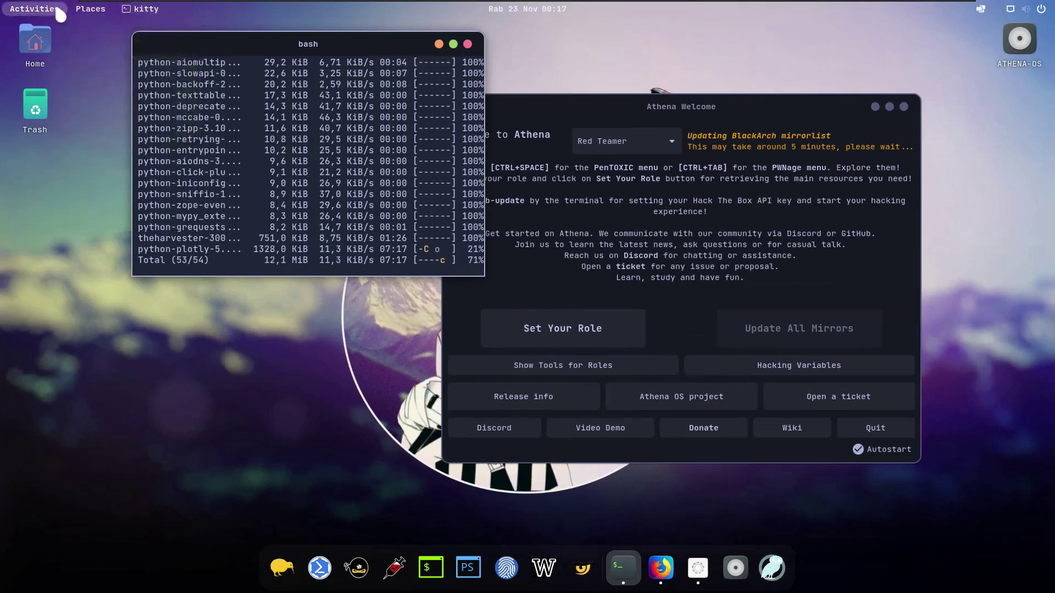
click(83, 10)
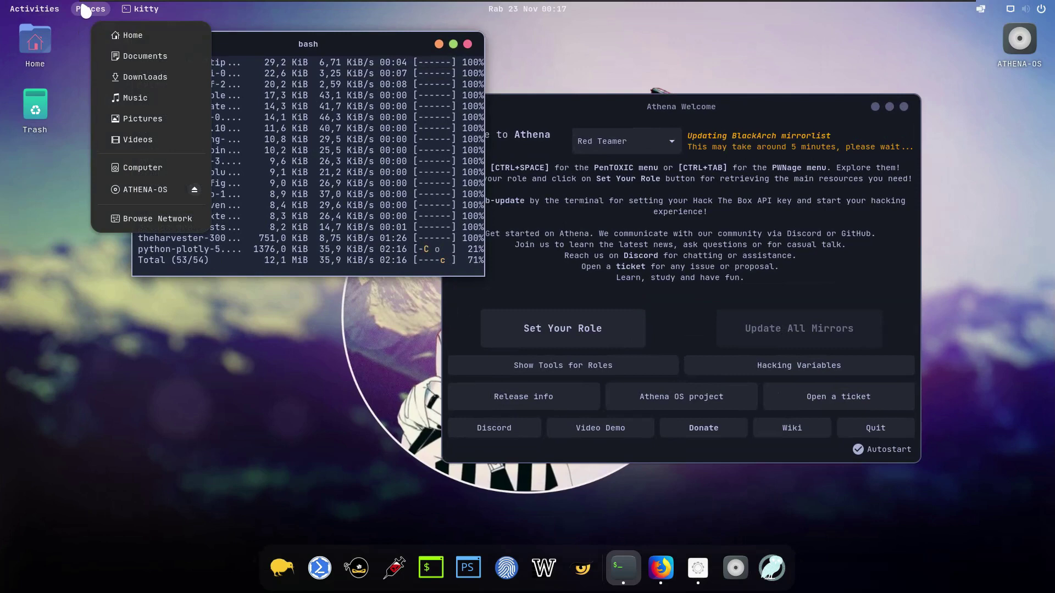
click(85, 9)
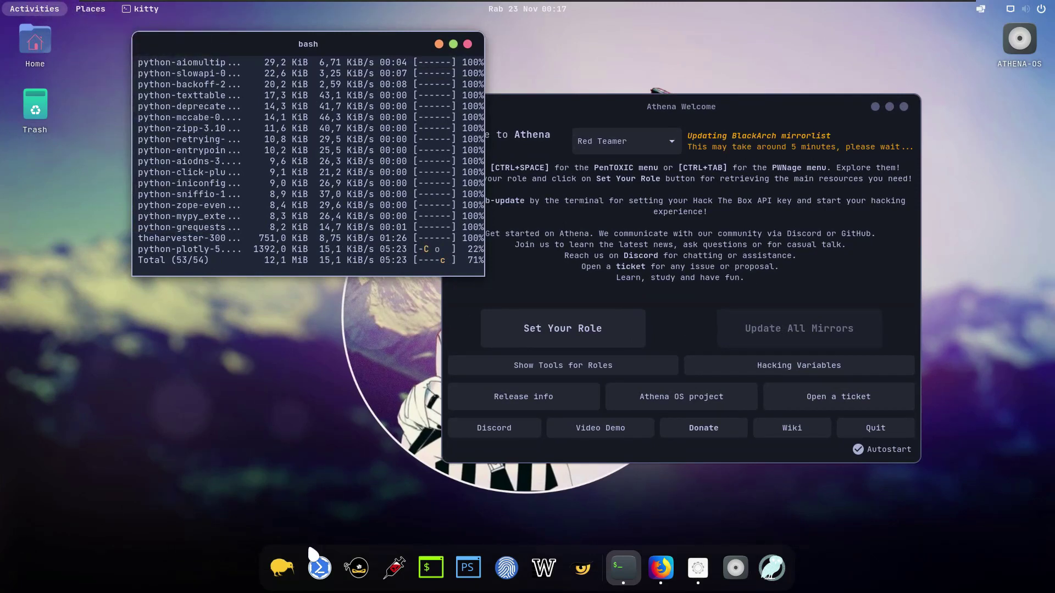
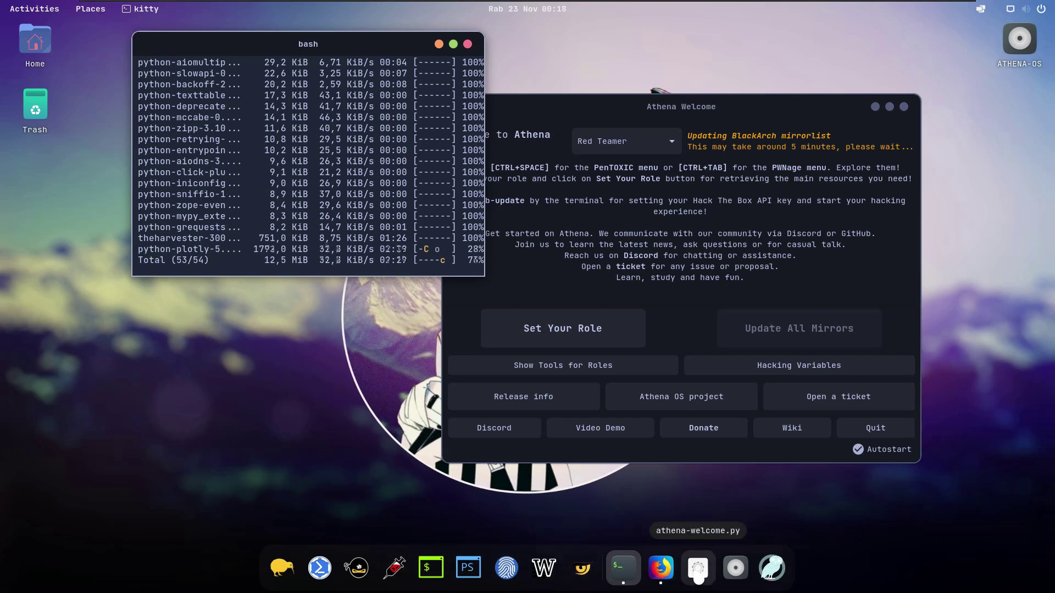
Step: Browse the installed applications grid, then return to the desktop
click(768, 578)
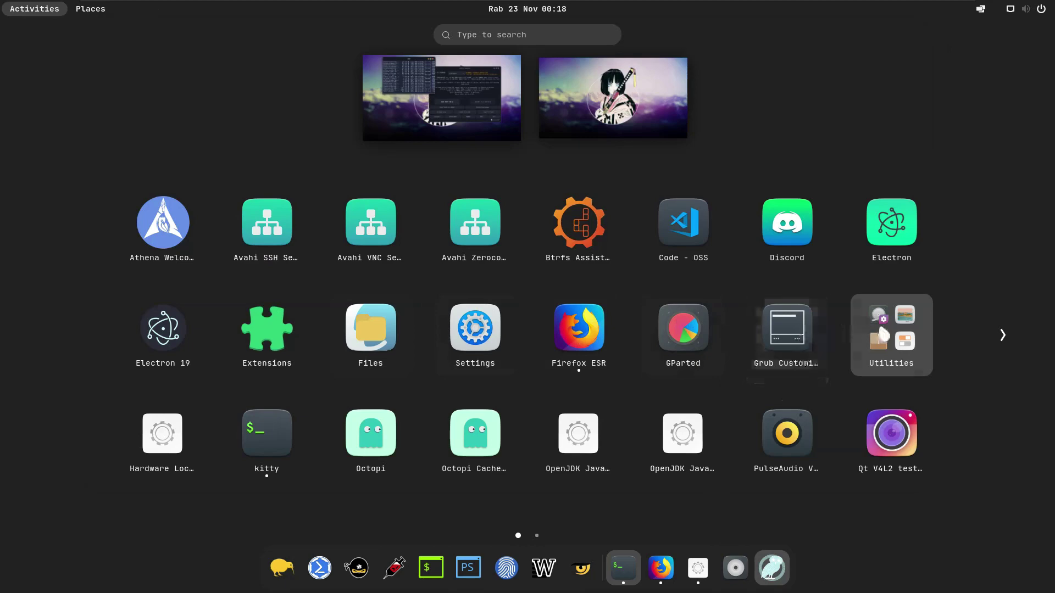
scroll(874, 332, down, 1)
scroll(874, 332, up, 1)
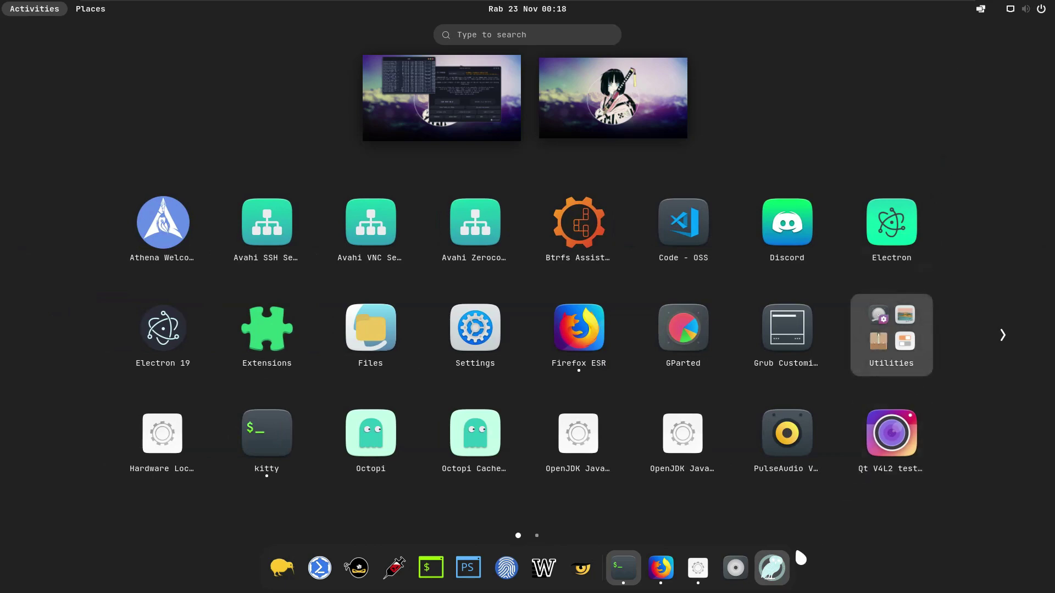
click(801, 558)
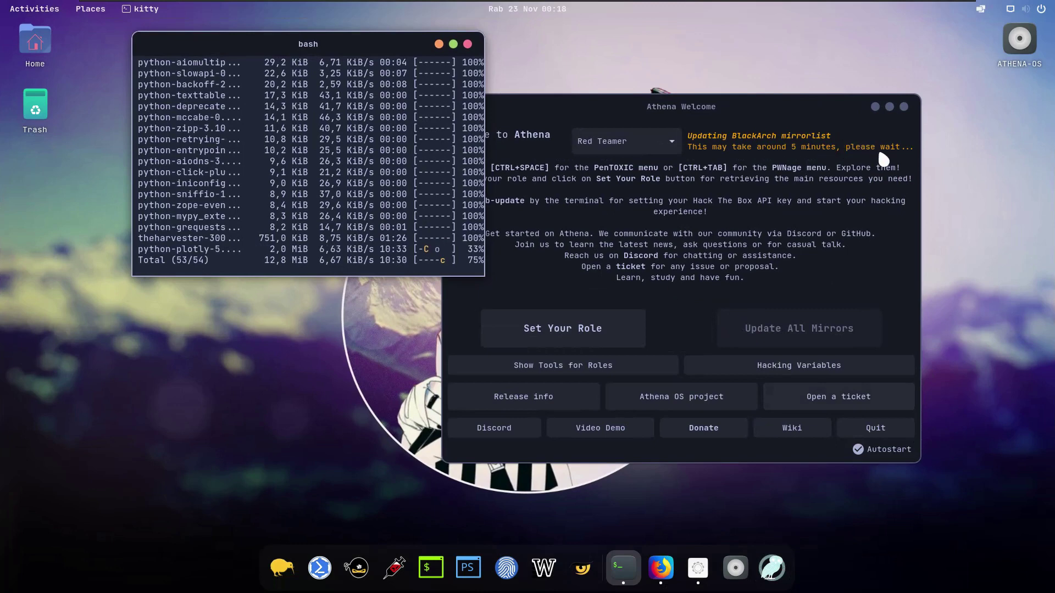
Step: Move the terminal left, eject the ATHENA-OS drive, and bring Athena Welcome to the front
drag(364, 47, 299, 57)
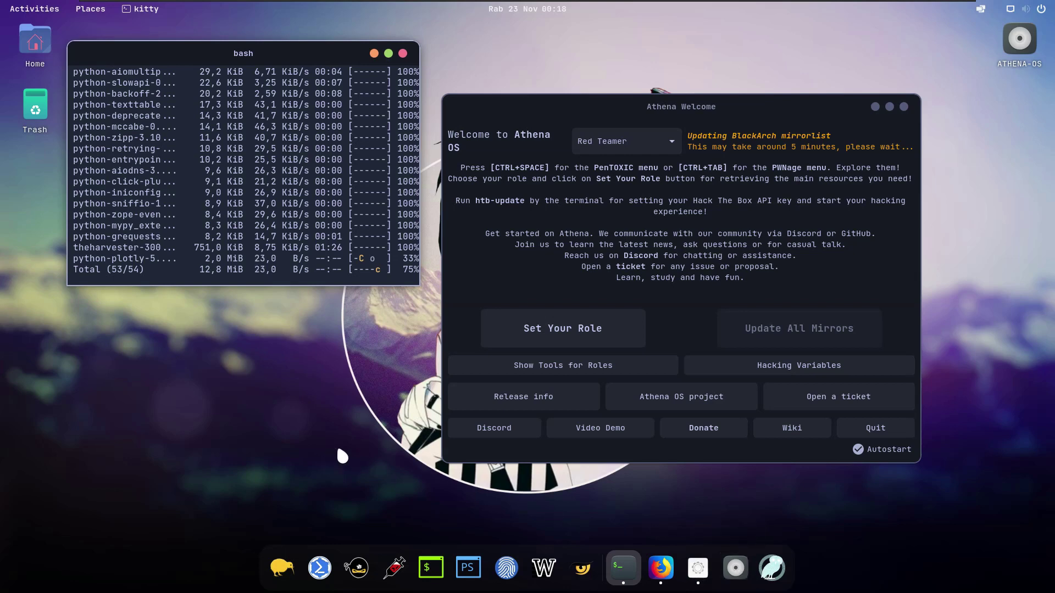
right_click(738, 575)
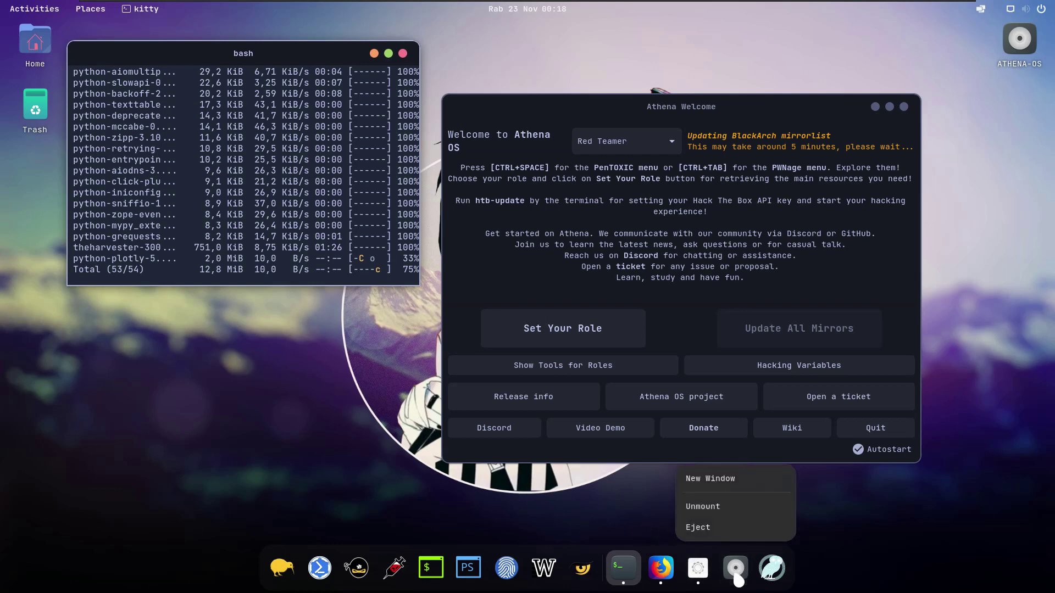
click(710, 526)
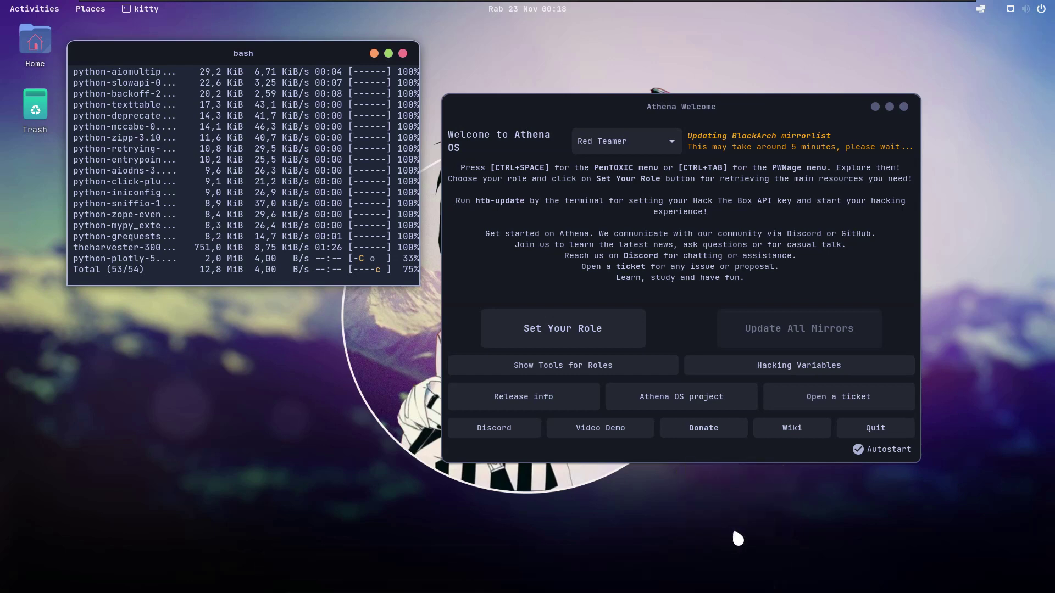
click(653, 493)
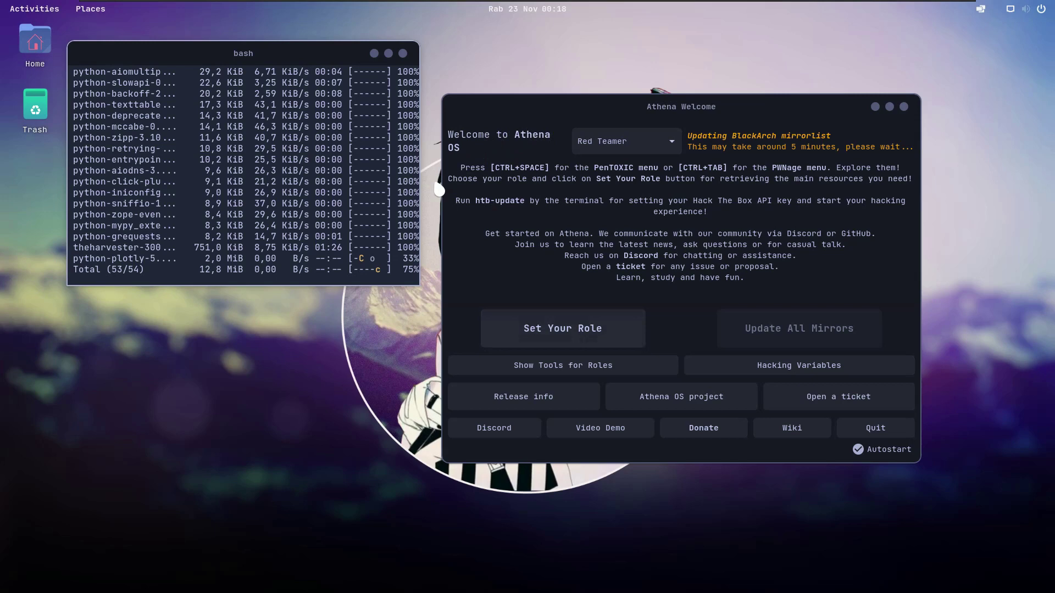
click(655, 291)
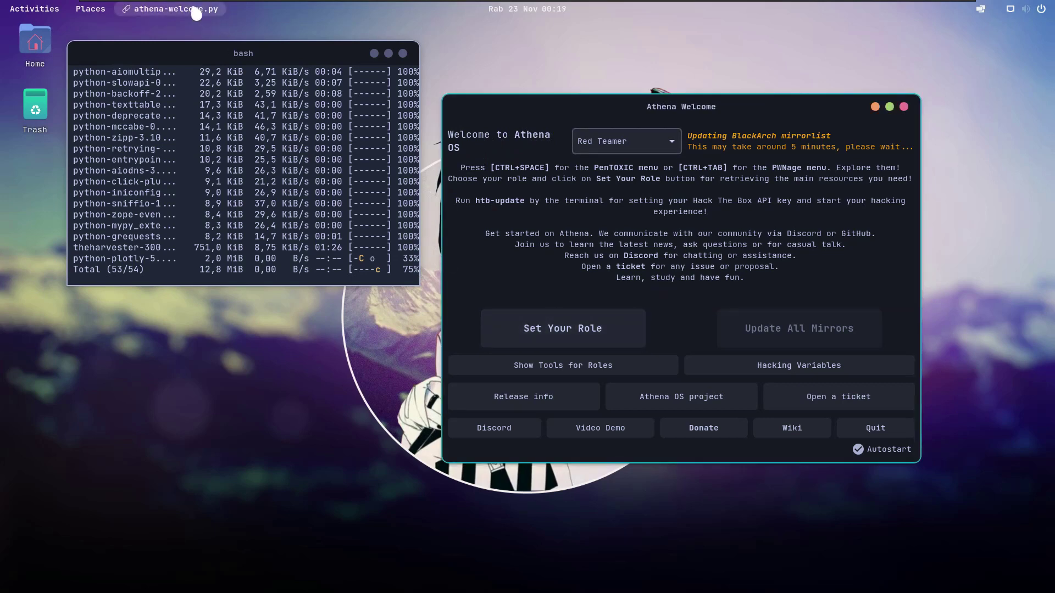
Step: Open the Home folder in Files, shift its window right, and minimize Athena Welcome
click(86, 11)
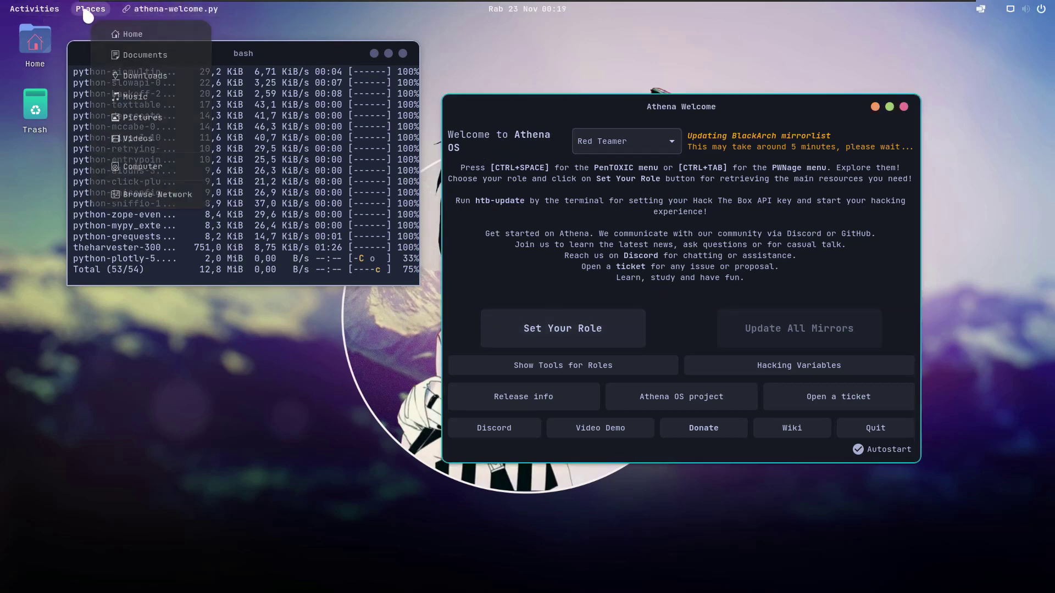
click(121, 33)
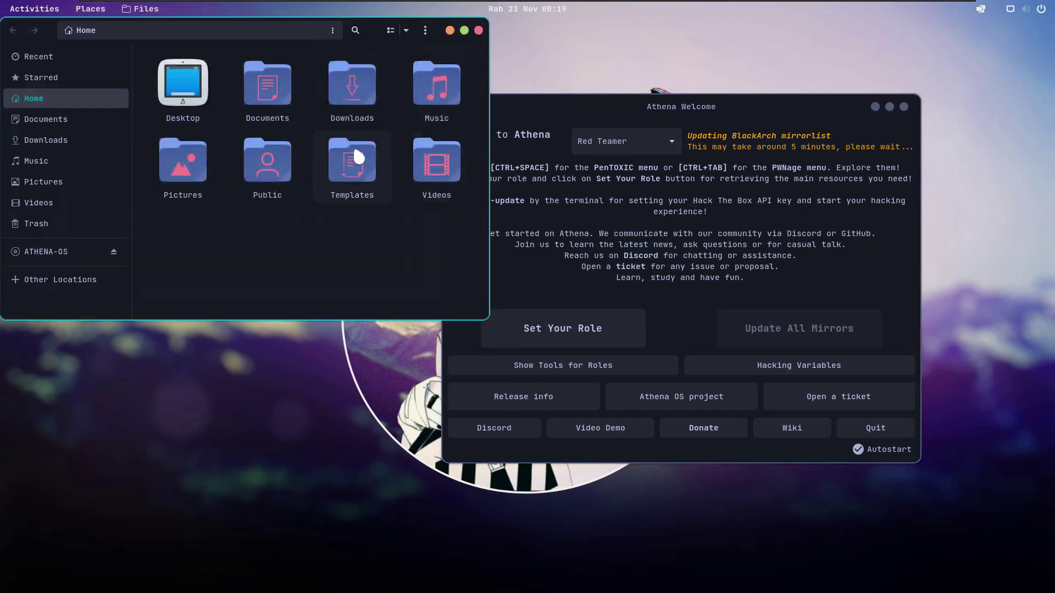
drag(365, 33, 835, 133)
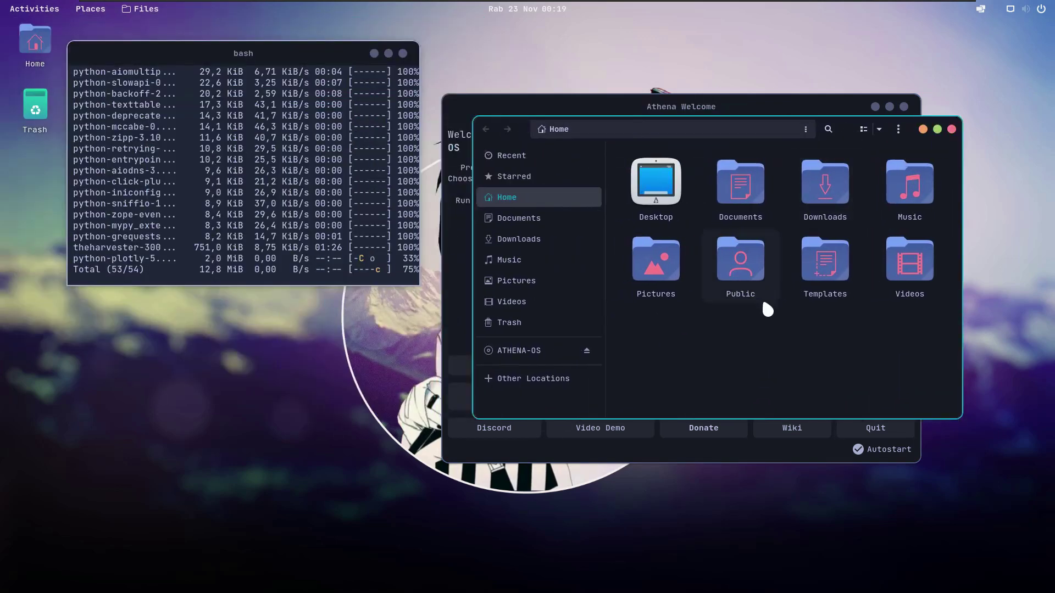
click(875, 107)
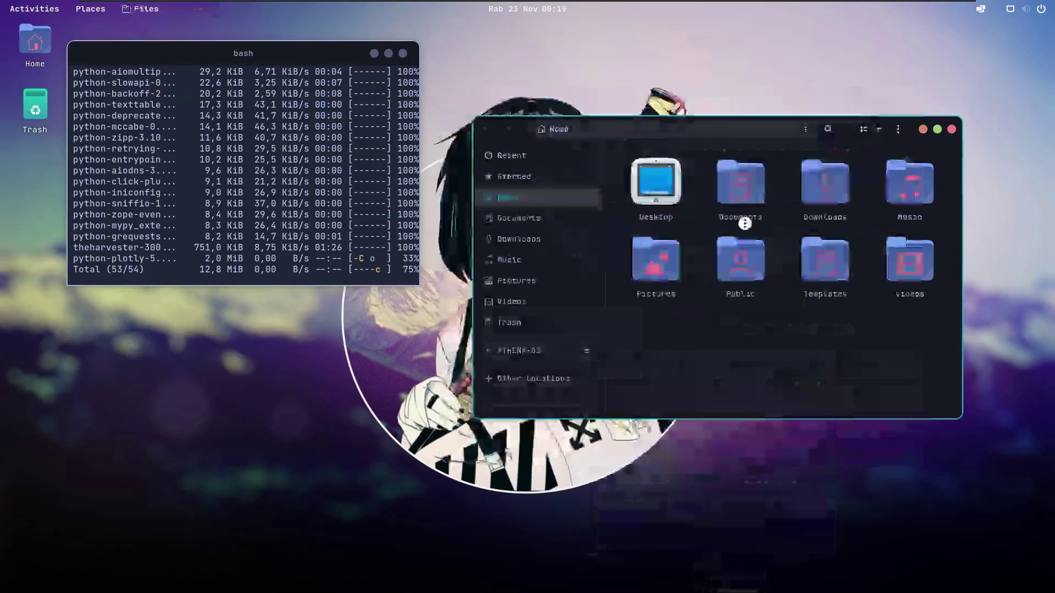
Step: Check that the Downloads folder is empty, then close the file manager
click(523, 242)
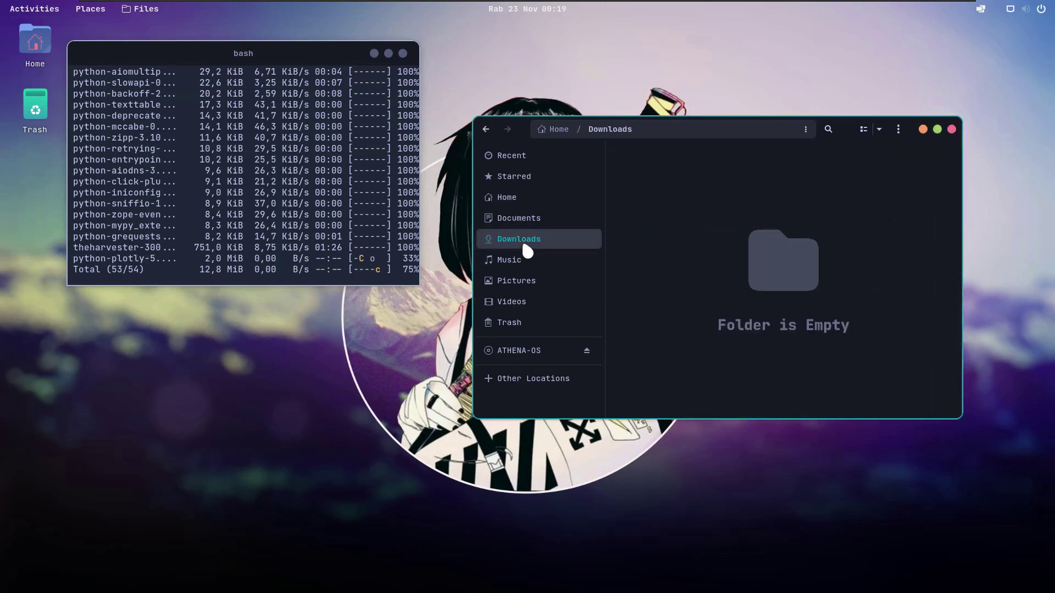
click(509, 195)
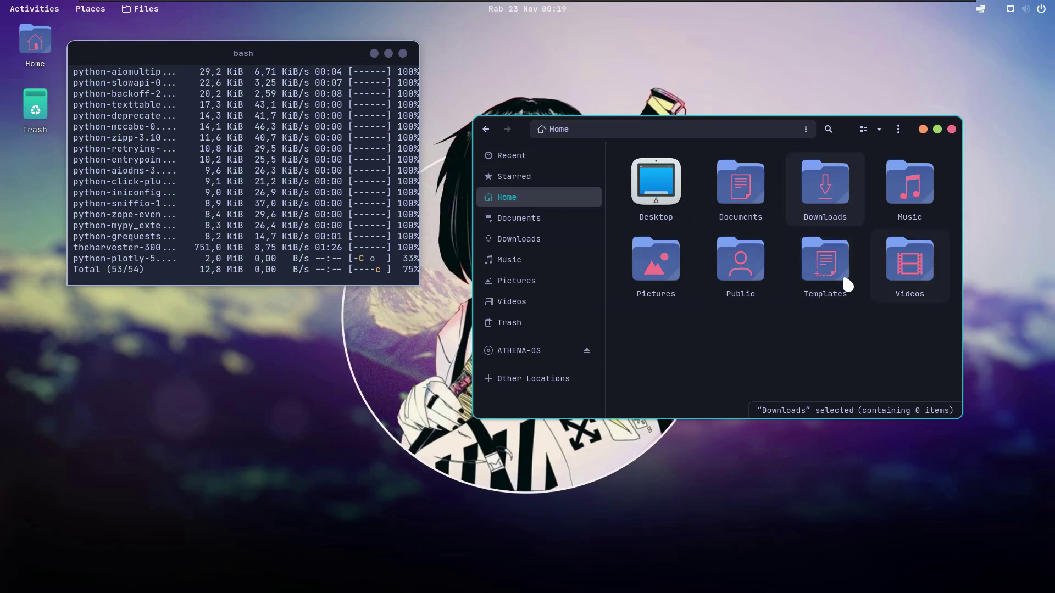
double_click(829, 202)
click(490, 130)
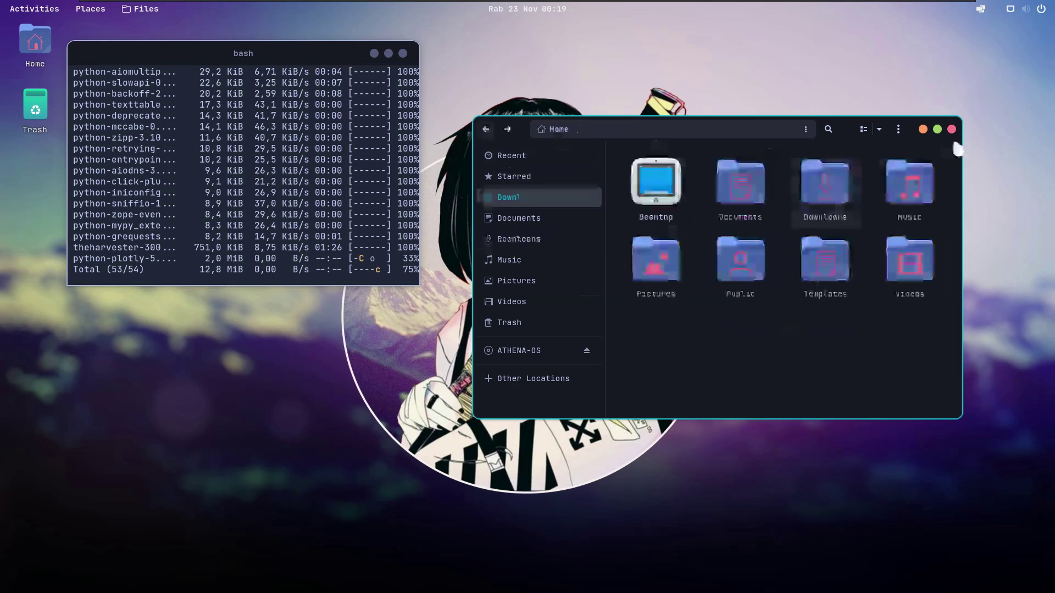
click(951, 129)
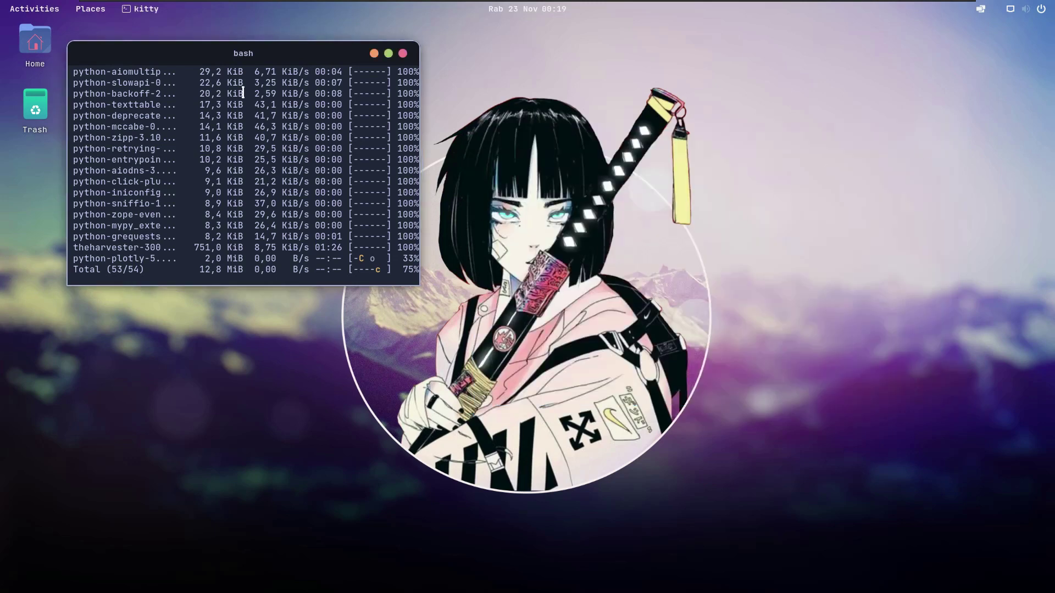
Step: Close the kitty terminal window
mouse_move(433, 4)
scroll(395, 262, up, 5)
scroll(394, 262, down, 5)
click(403, 54)
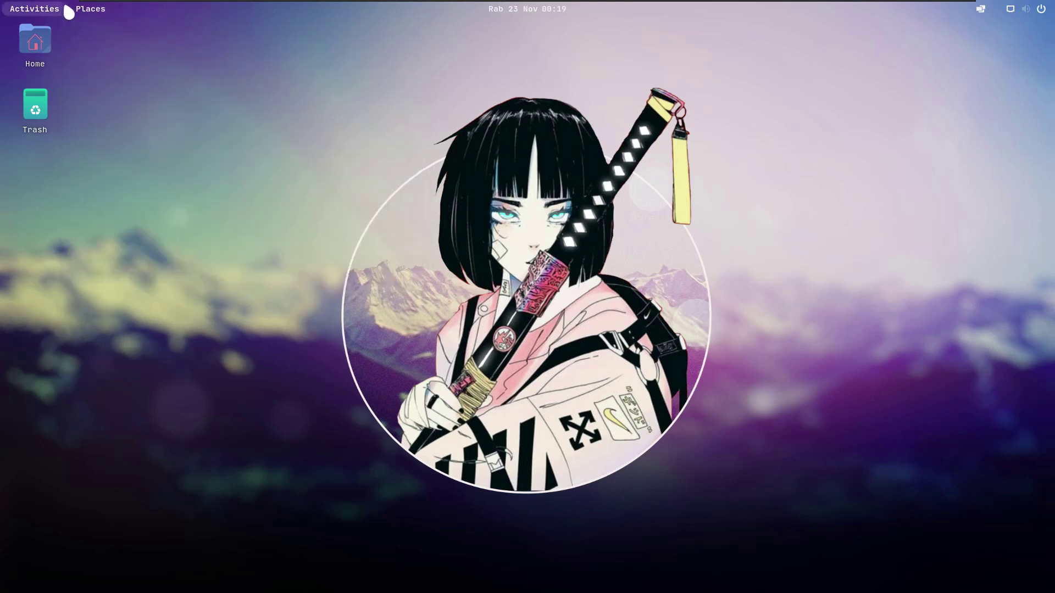
Step: Restart the system from the quick settings power menu
click(1041, 10)
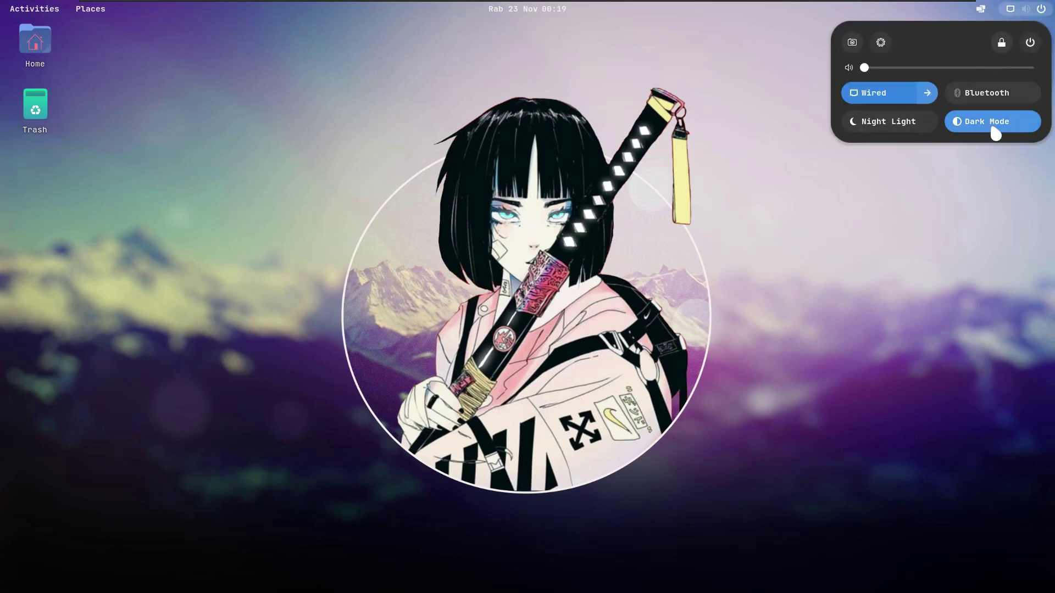
click(1030, 44)
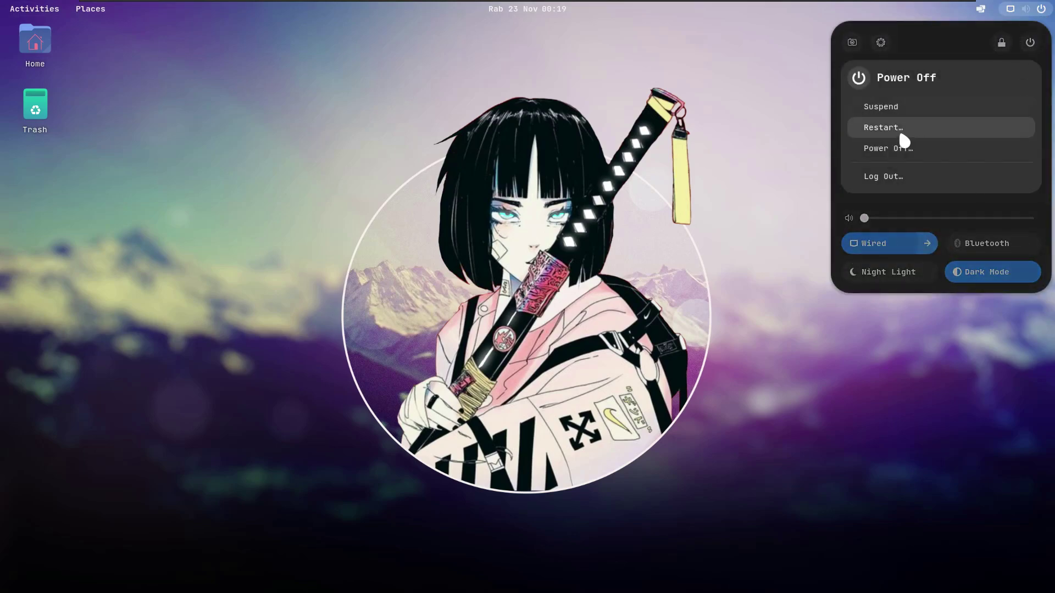
click(903, 141)
click(566, 337)
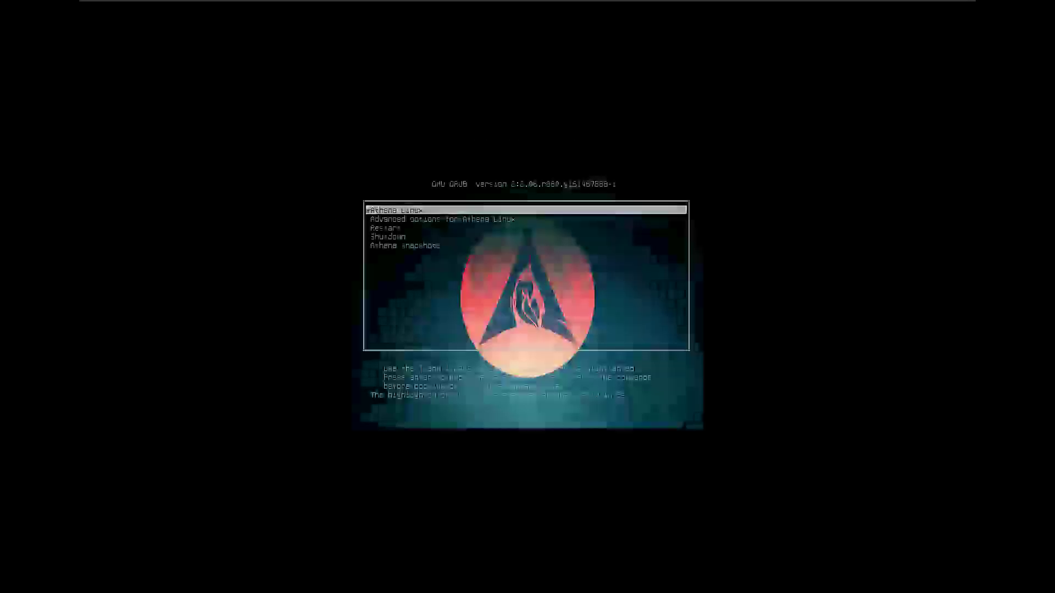
Step: Boot Athena Linux from GRUB and log in to the user account with its password
key(Return)
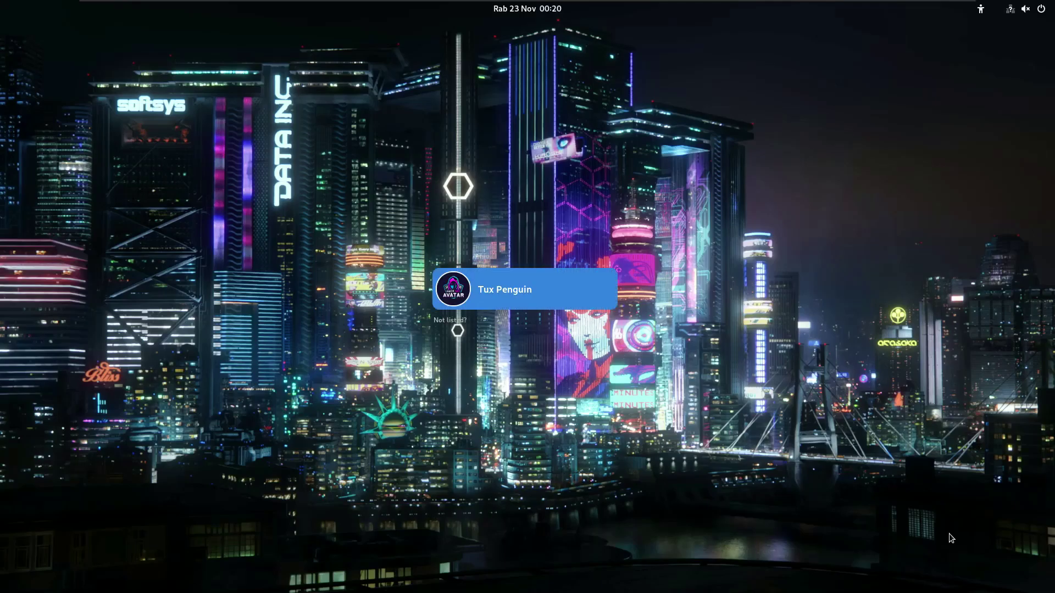
click(538, 285)
text(••••••••)
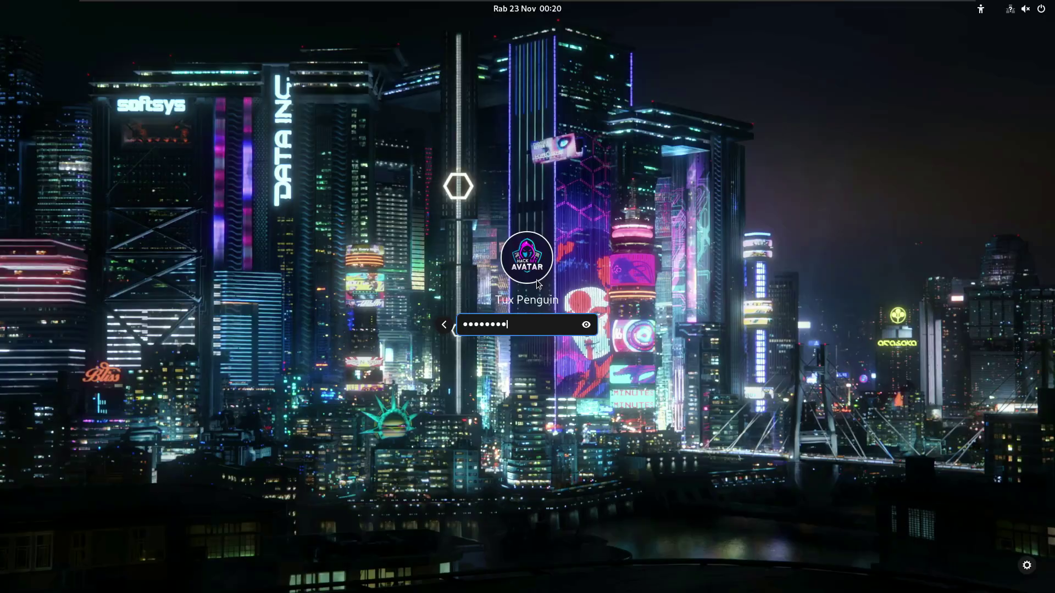
key(Return)
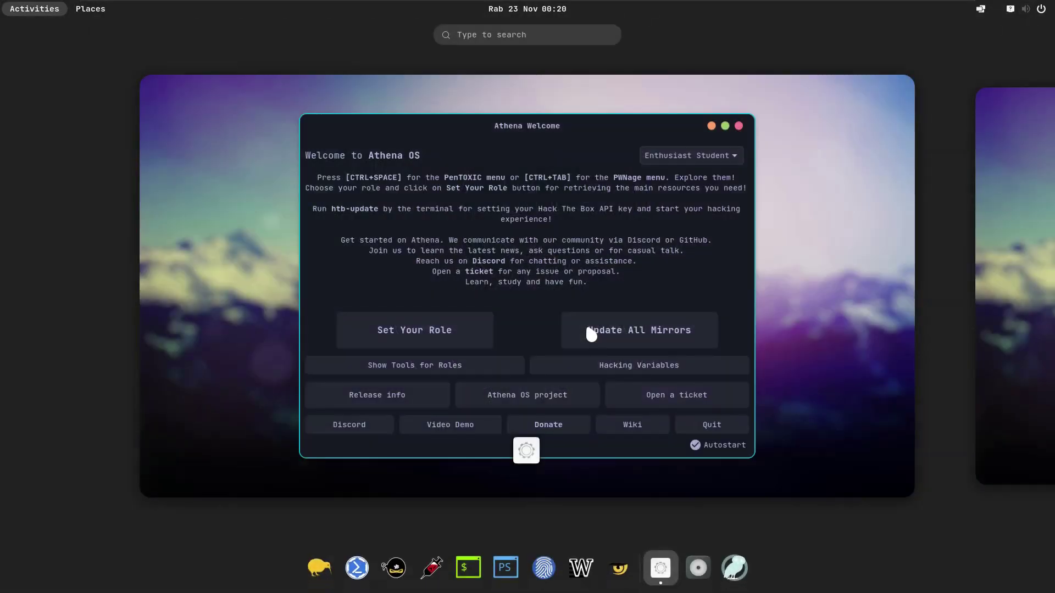
Step: Leave the overview with the Athena Welcome window, set to Enthusiast Student, shown on the desktop
click(589, 331)
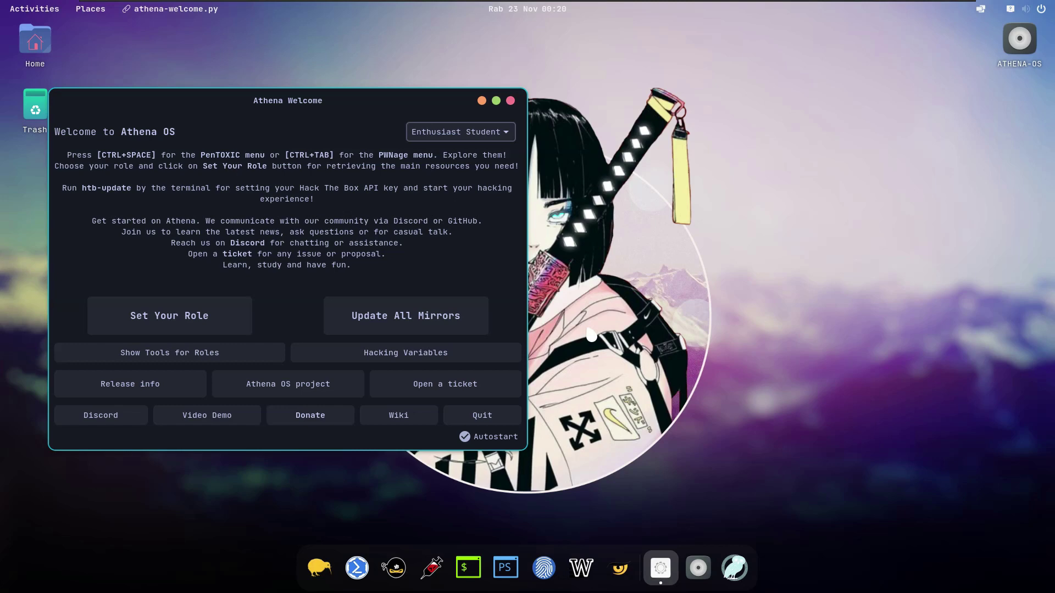
Step: Apply the Enthusiast Student role, keep previous tools, authorise with sudo, and place both windows side by side
click(218, 333)
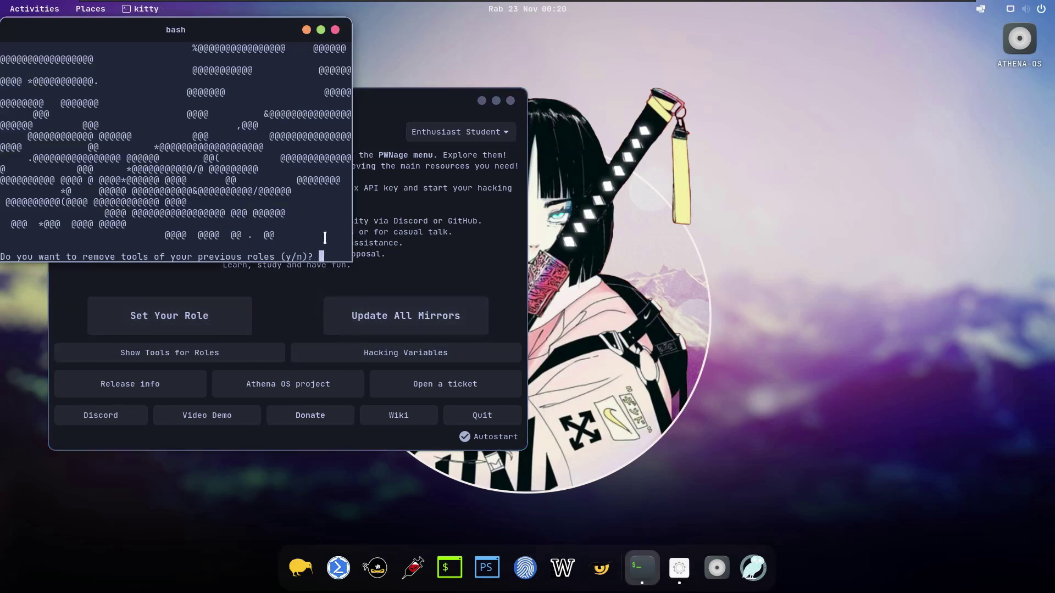
text(n)
key(Return)
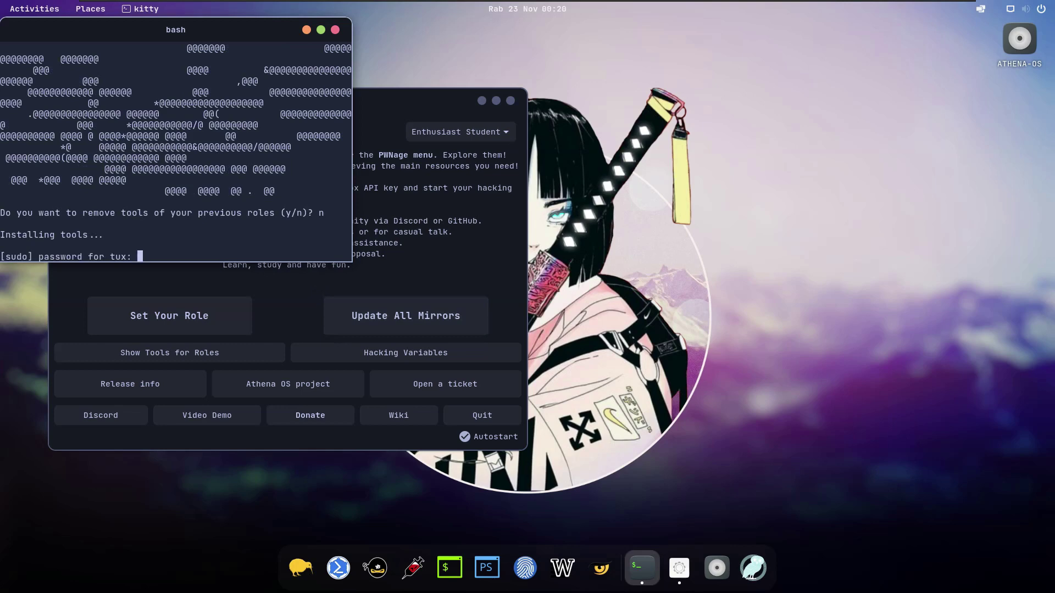
key(Return)
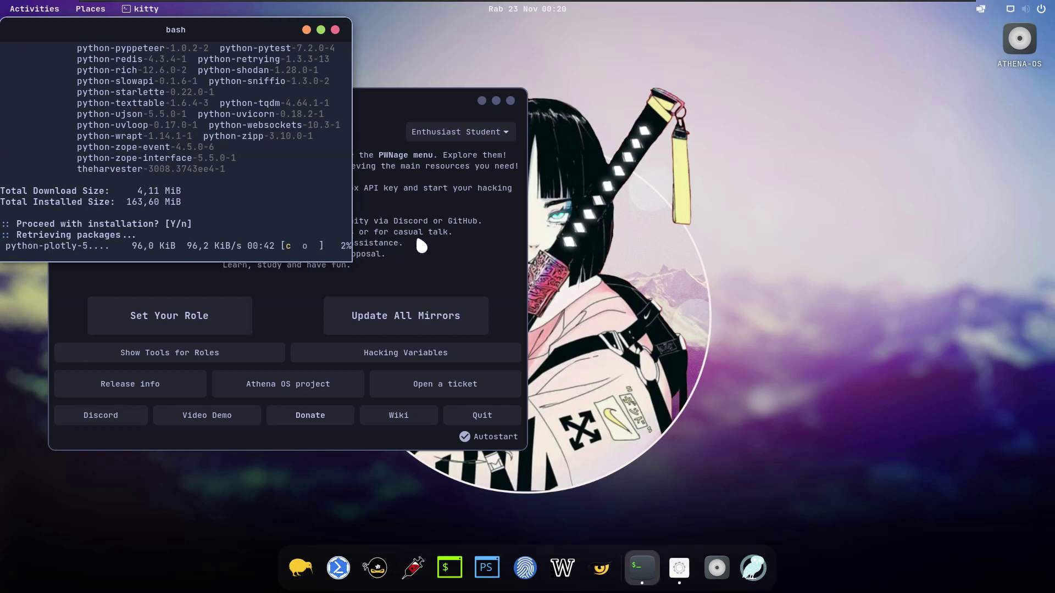
drag(431, 110, 836, 77)
drag(258, 30, 325, 98)
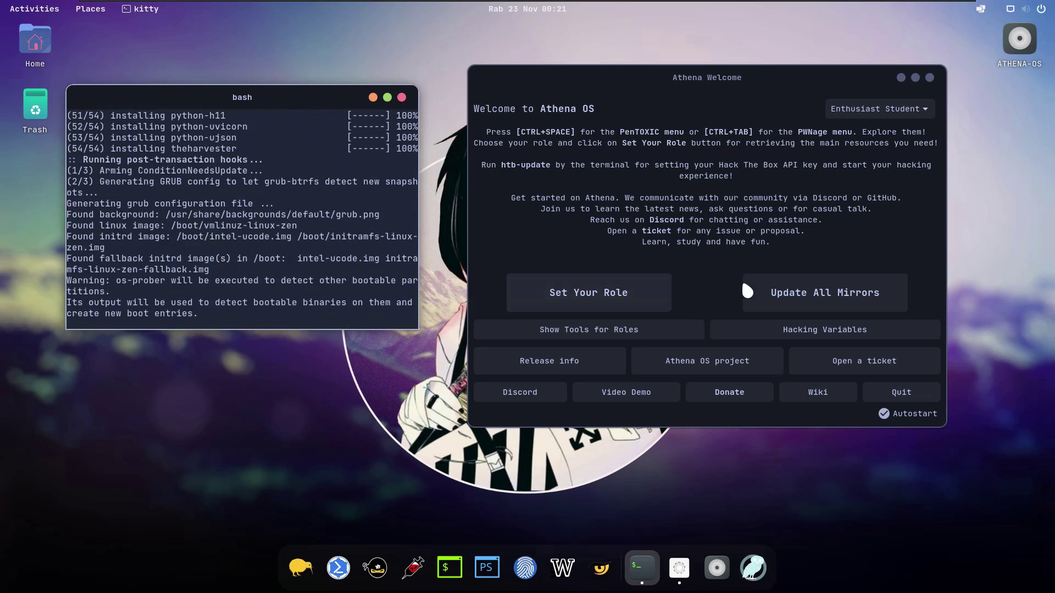
Step: Launch the PWNX lab in Firefox from the Athena Welcome radial menu, then minimise Firefox
click(731, 258)
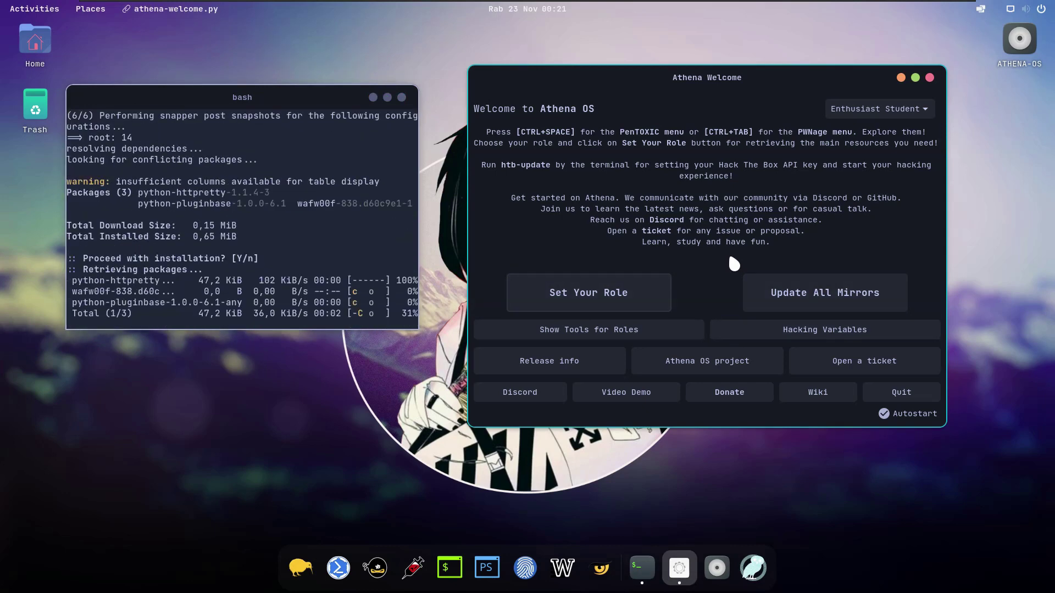
key(ctrl+space)
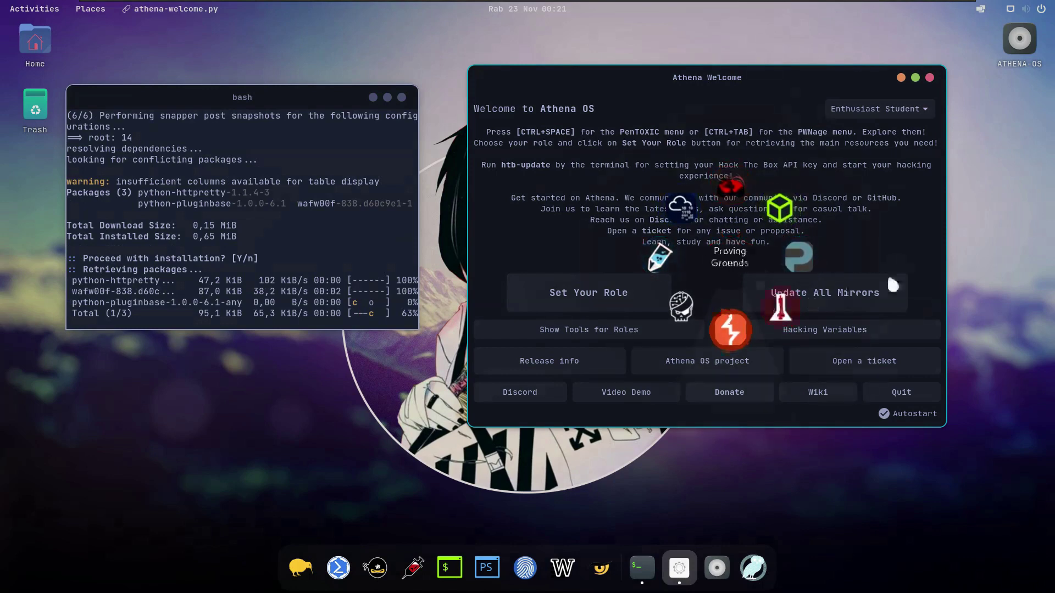
click(907, 275)
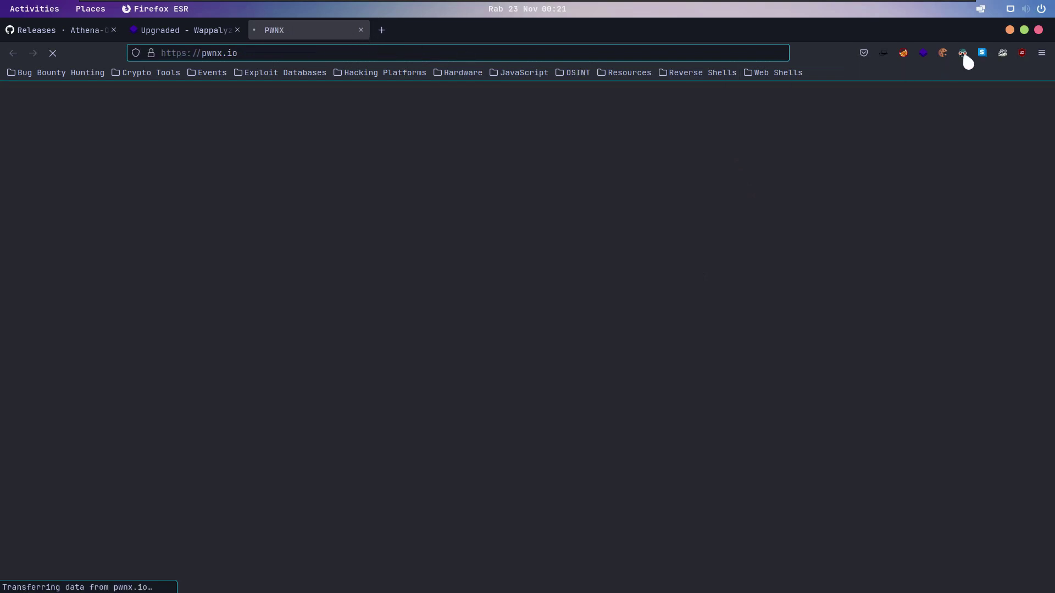
click(1009, 30)
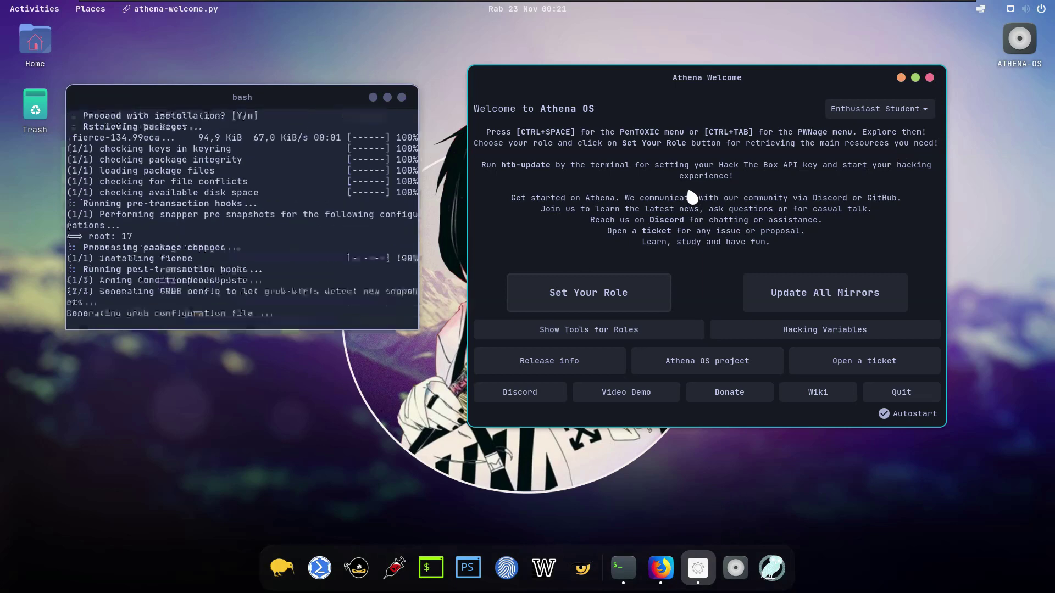
key(ctrl+Tab)
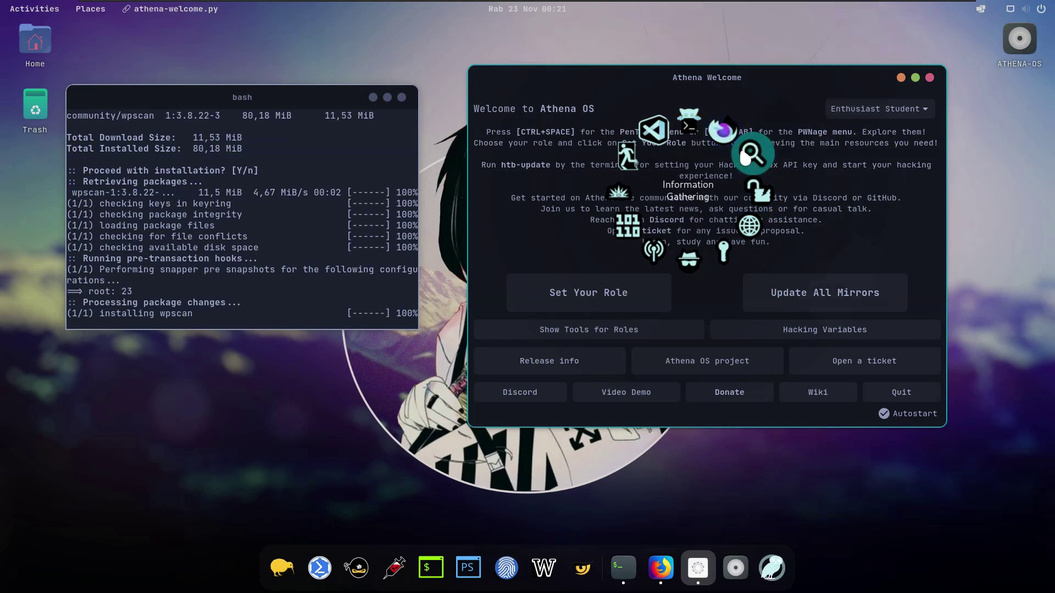
click(747, 155)
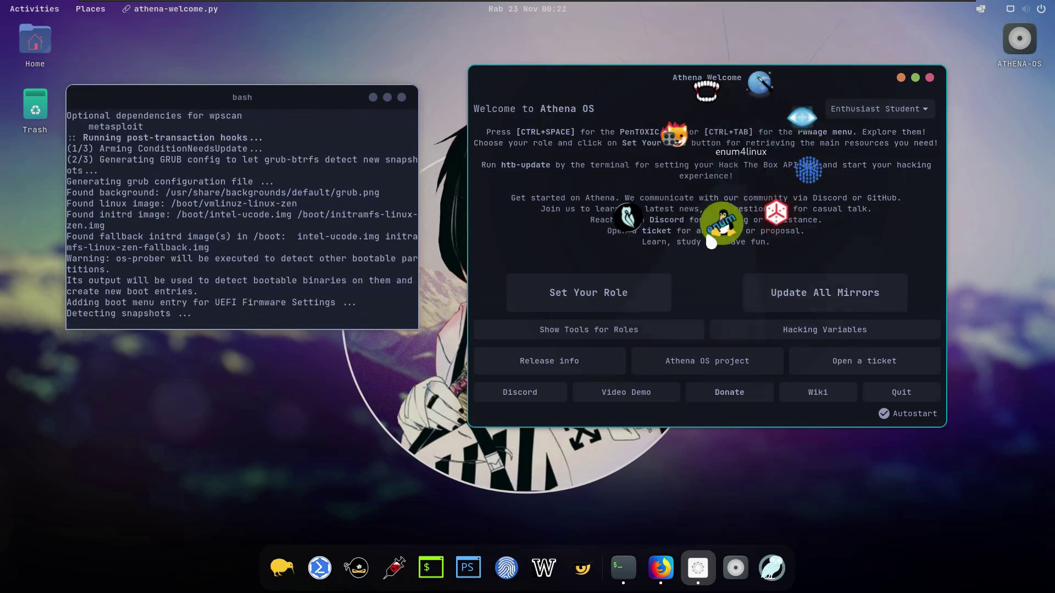
click(891, 274)
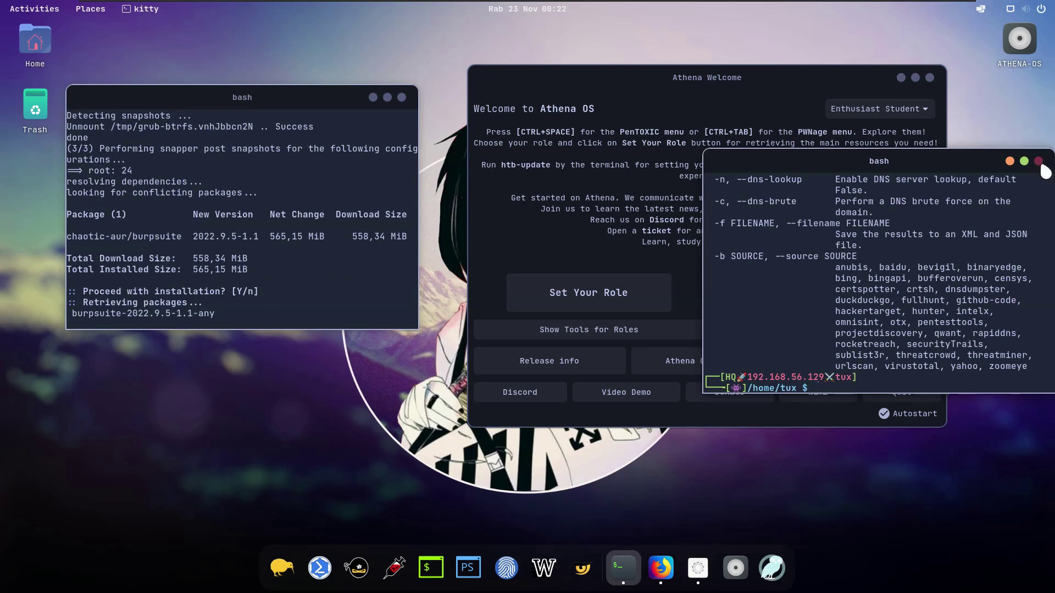
click(1038, 161)
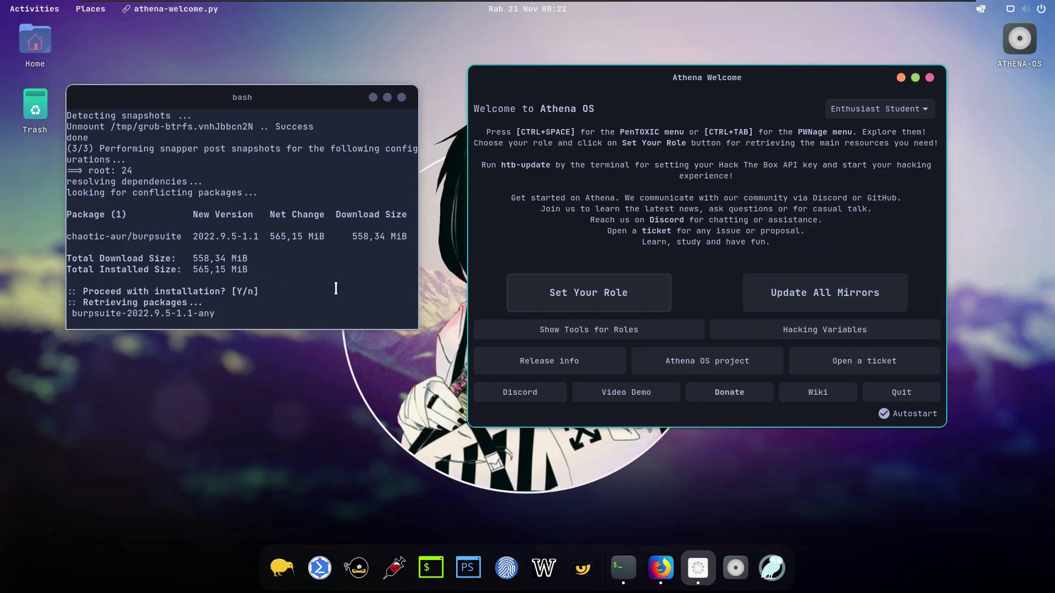
Step: Update all mirrors, cancelling the Arch and BlackArch prompts and authorising Chaotic AUR with the password
click(819, 294)
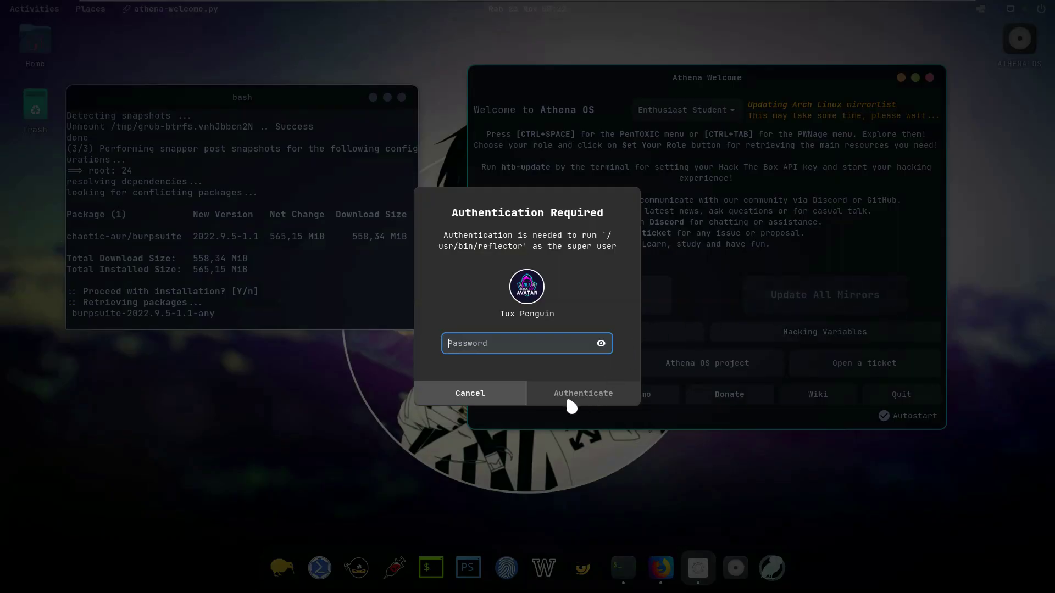
click(520, 394)
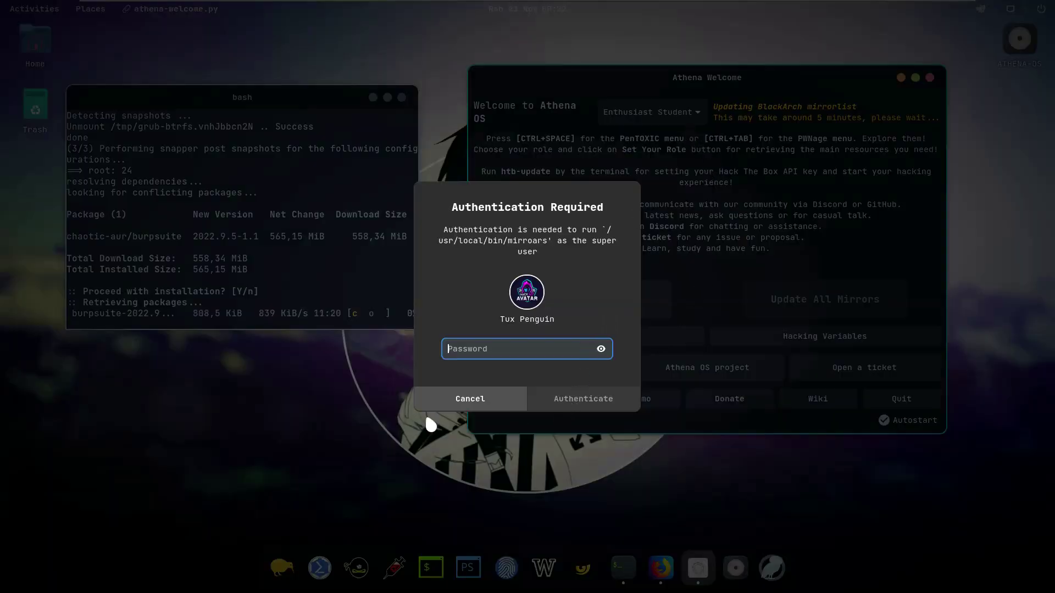
click(464, 406)
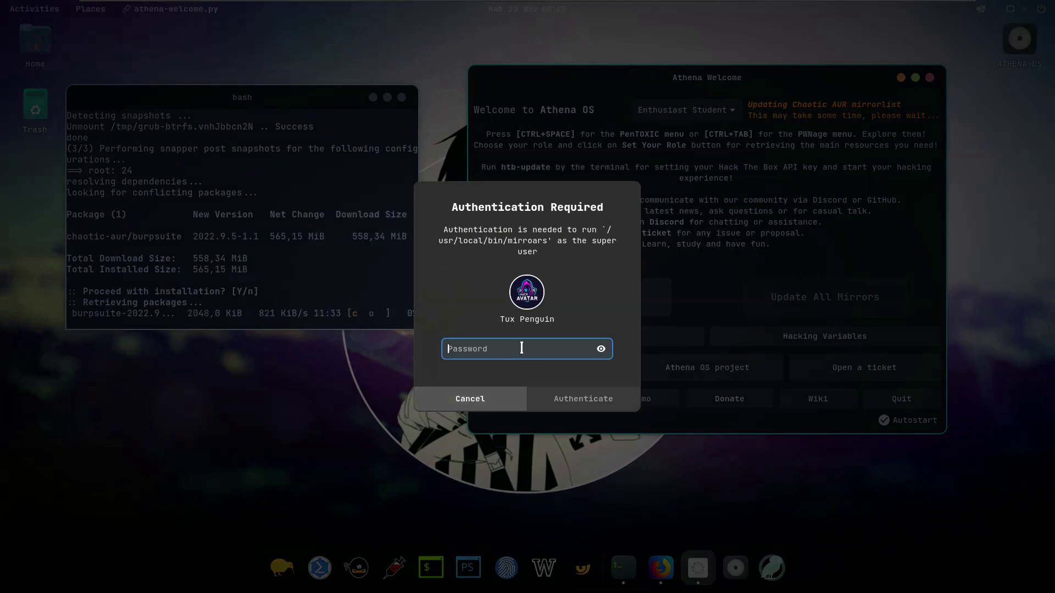
text(********)
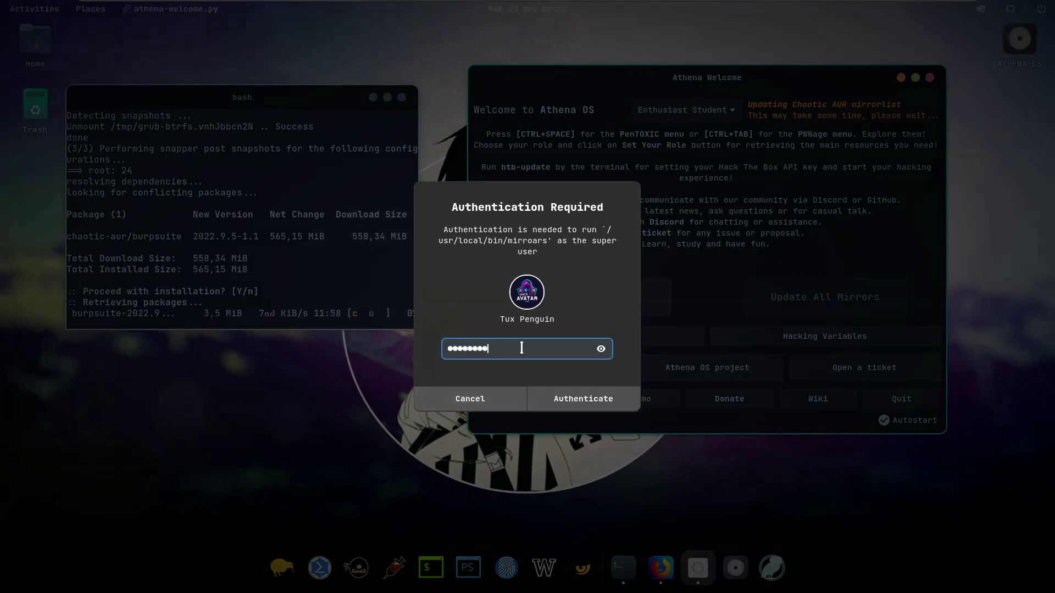
key(Return)
click(694, 109)
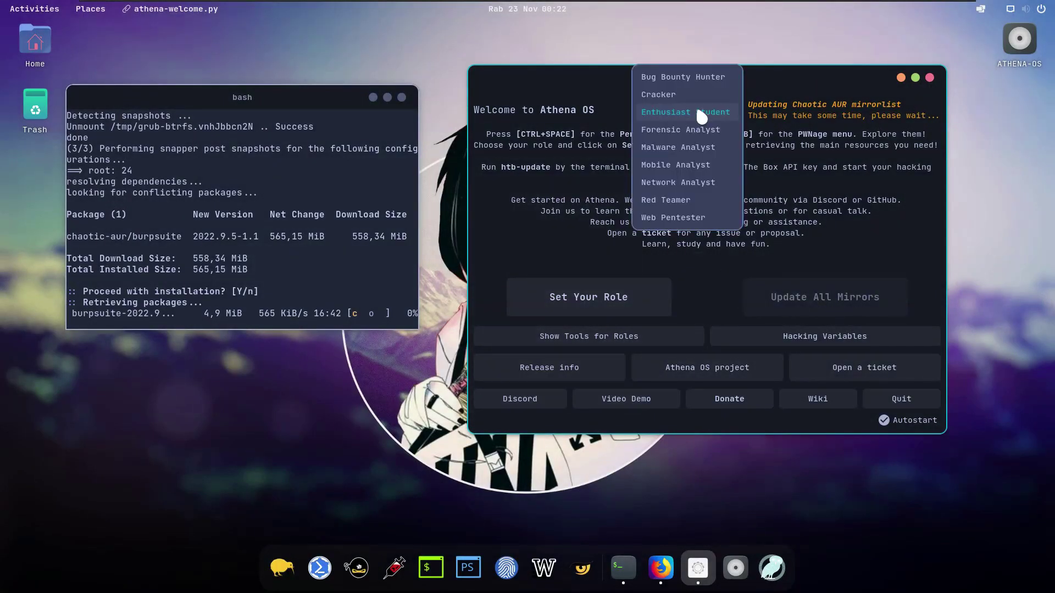
Step: Apply the Red Teamer role keeping previous tools, authorise with sudo, and minimise the burpsuite terminal
click(680, 200)
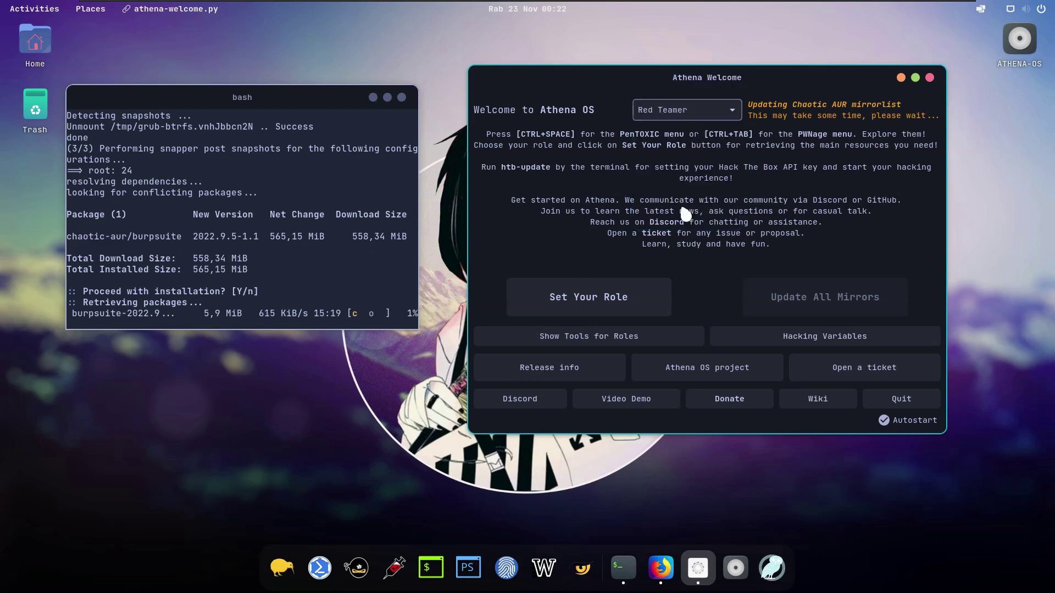
click(592, 295)
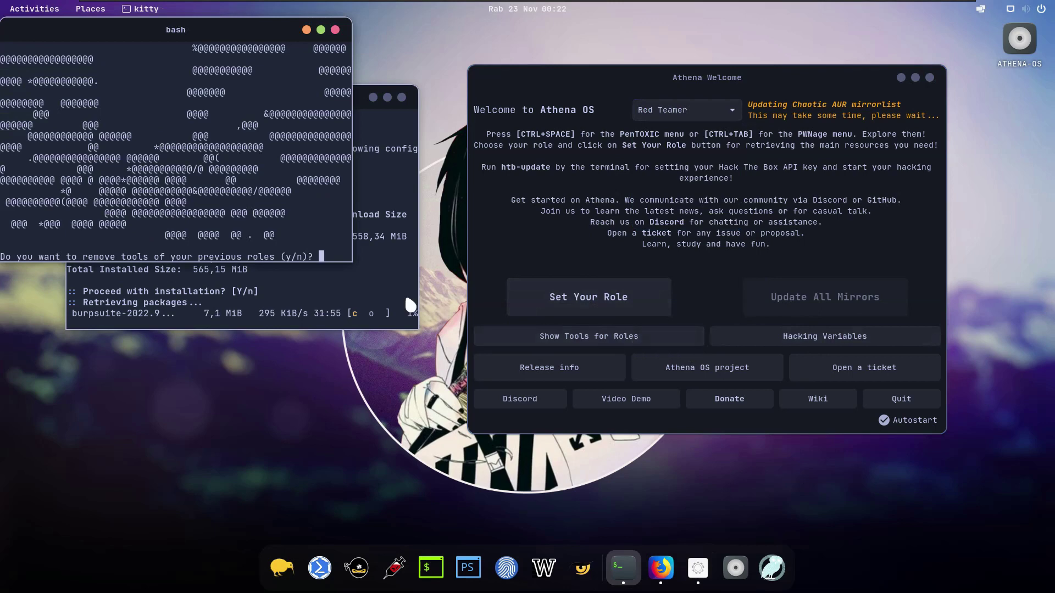
text(n)
key(Return)
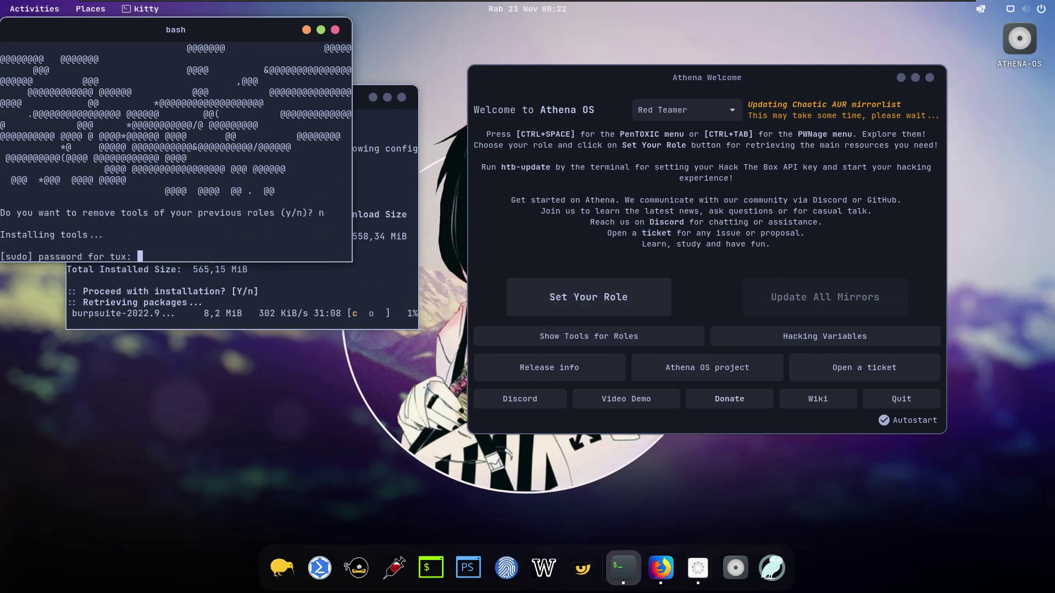
key(Return)
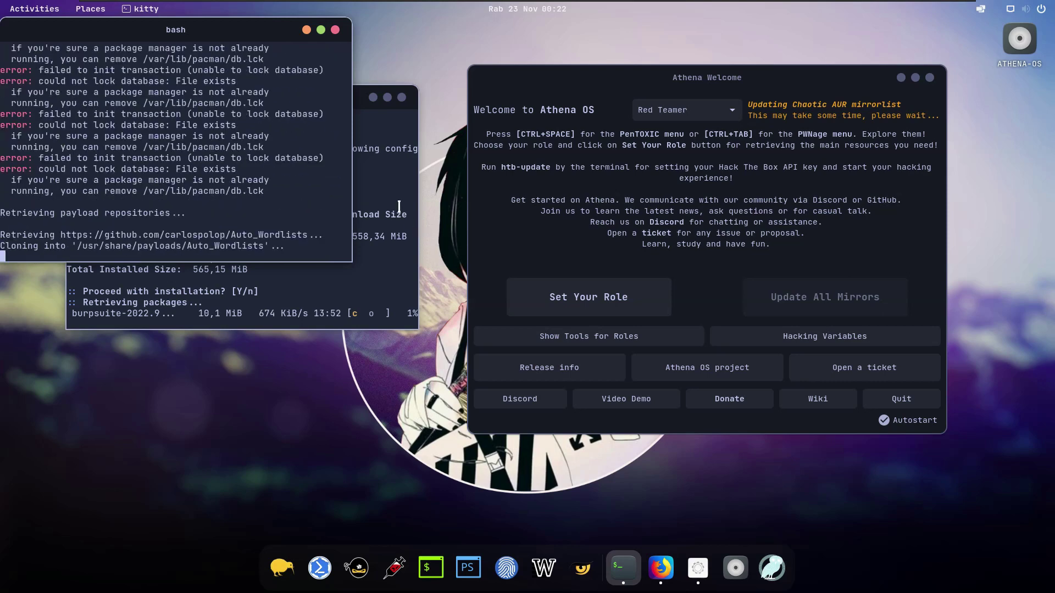
click(405, 107)
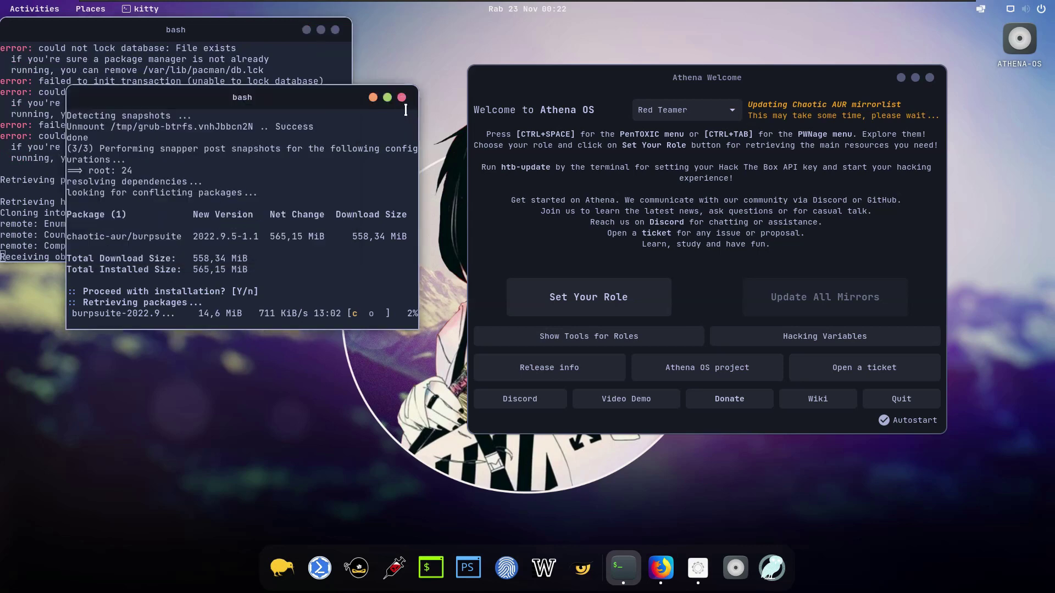
click(401, 96)
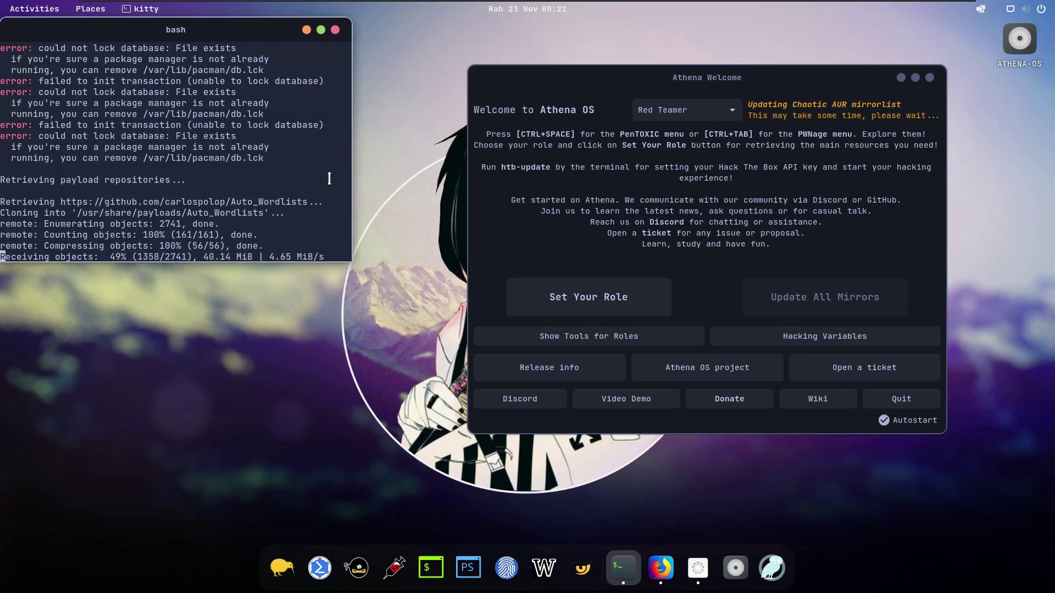
Step: Drag the installing bash terminal off the desktop icons while the Red Teamer payloads download
drag(252, 31, 337, 70)
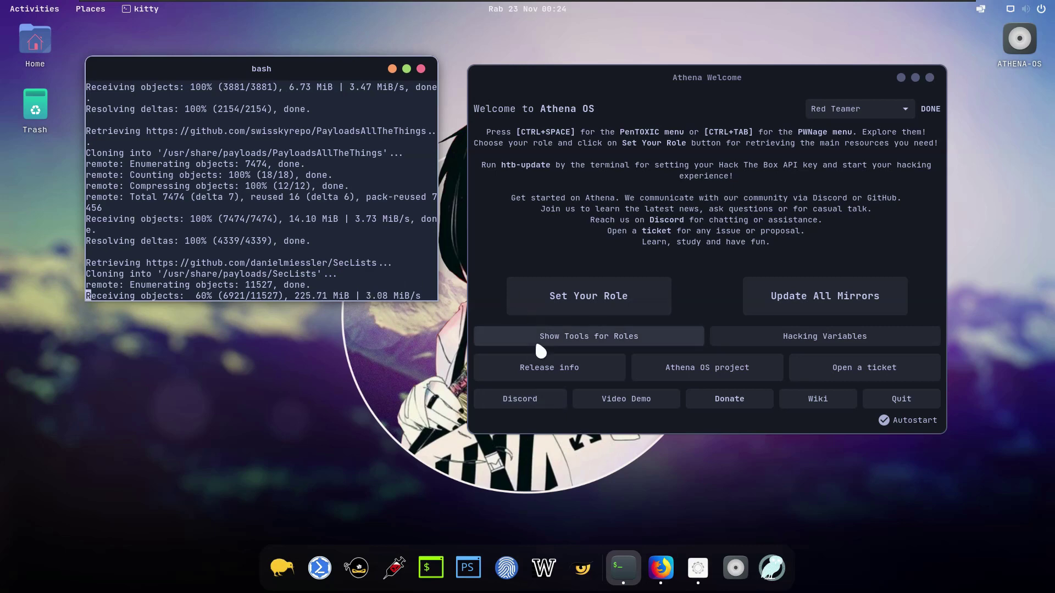
Step: Choose Bug Bounty Hunter from the role list in Athena Welcome and apply it
click(876, 109)
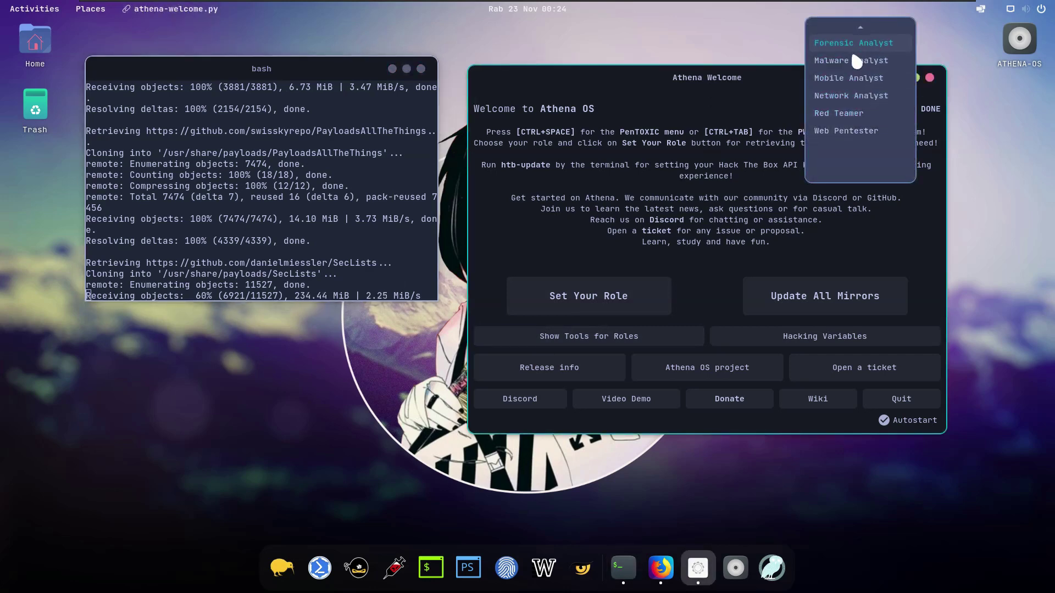
click(849, 127)
scroll(840, 66, up, 2)
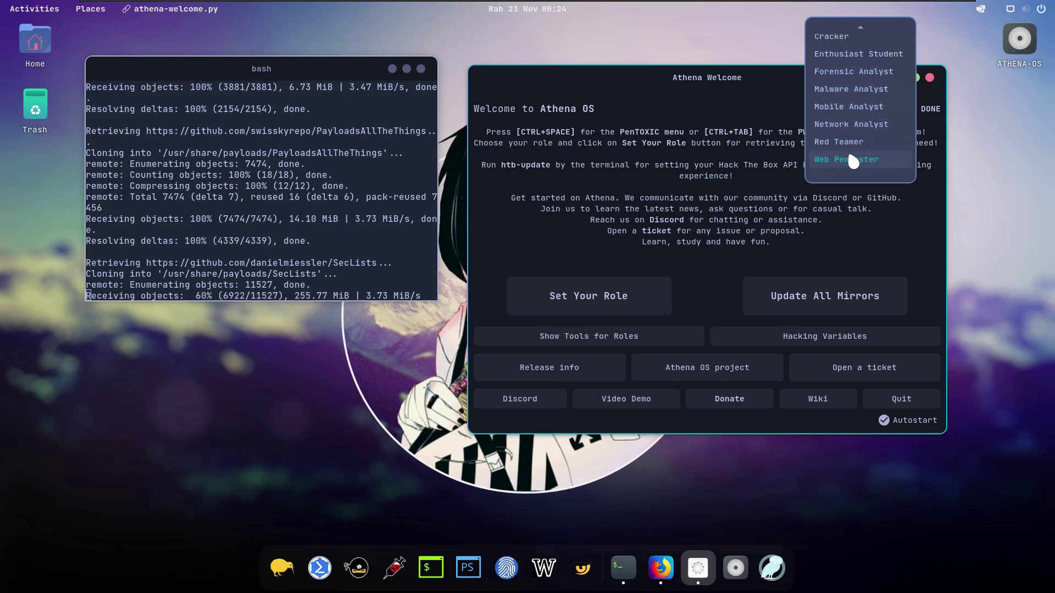
scroll(850, 155, up, 1)
click(849, 31)
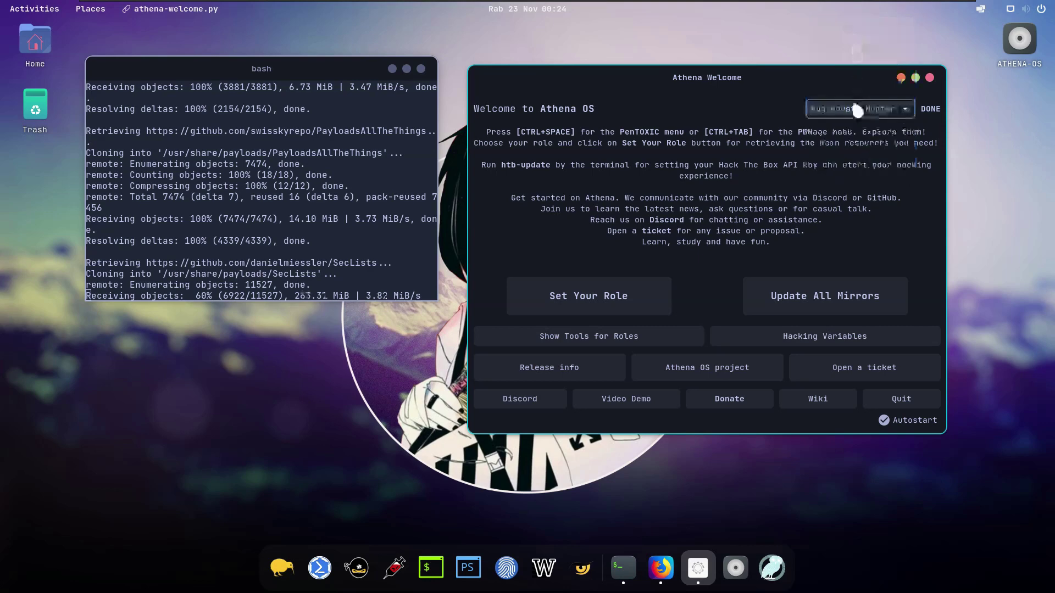
click(609, 295)
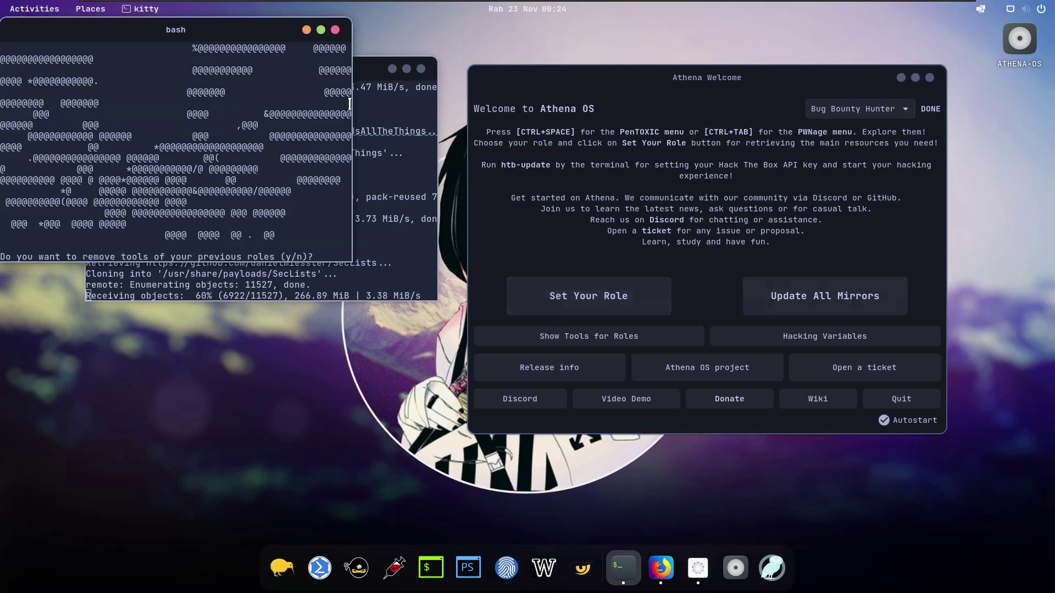
Step: Keep the previous role's tools by answering n, then authorize the install with the sudo password
drag(230, 33, 894, 256)
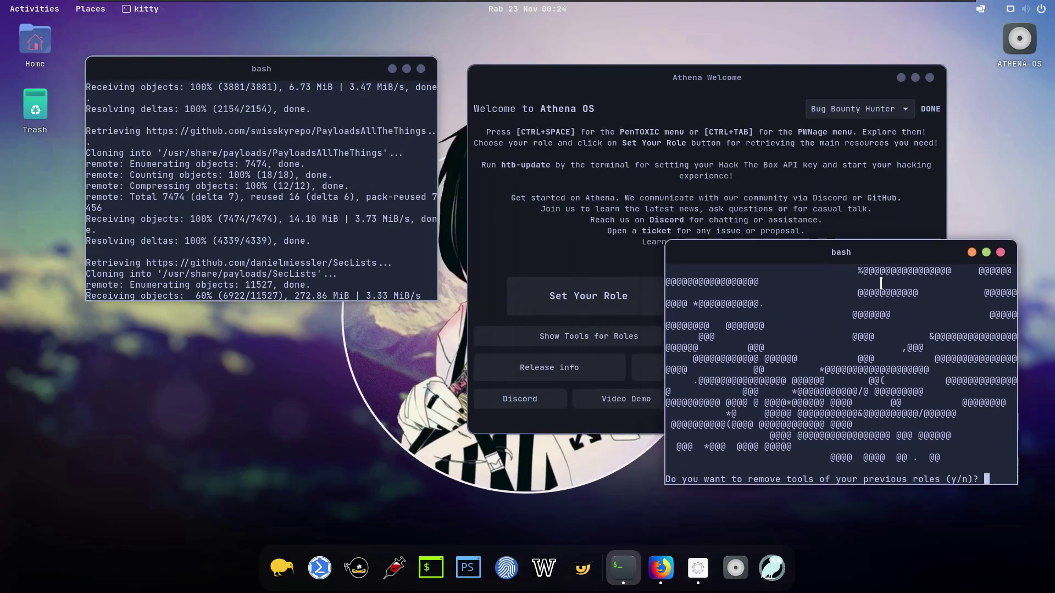
text(n)
key(Return)
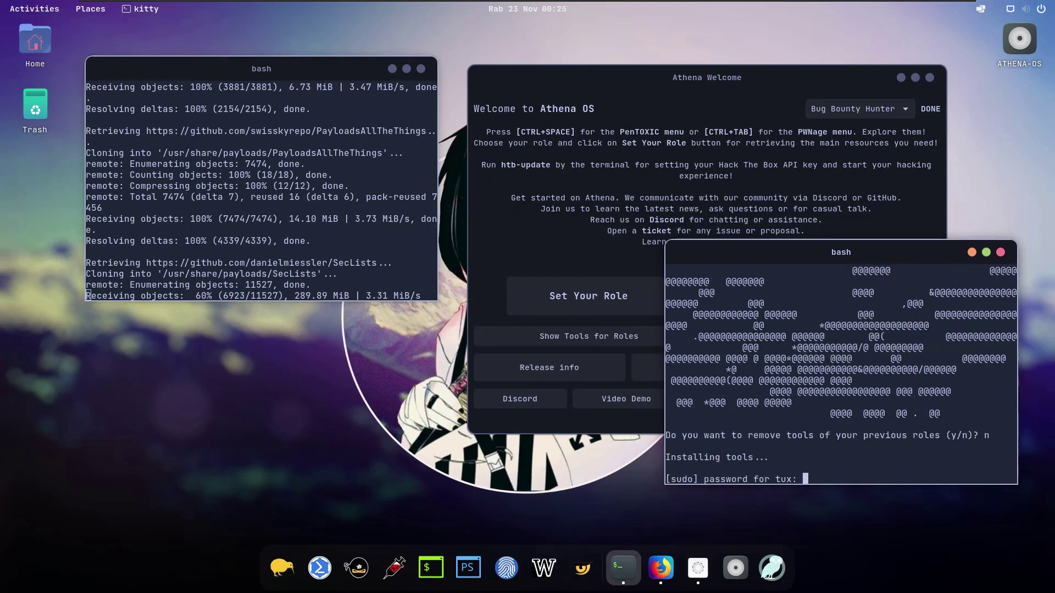
key(Return)
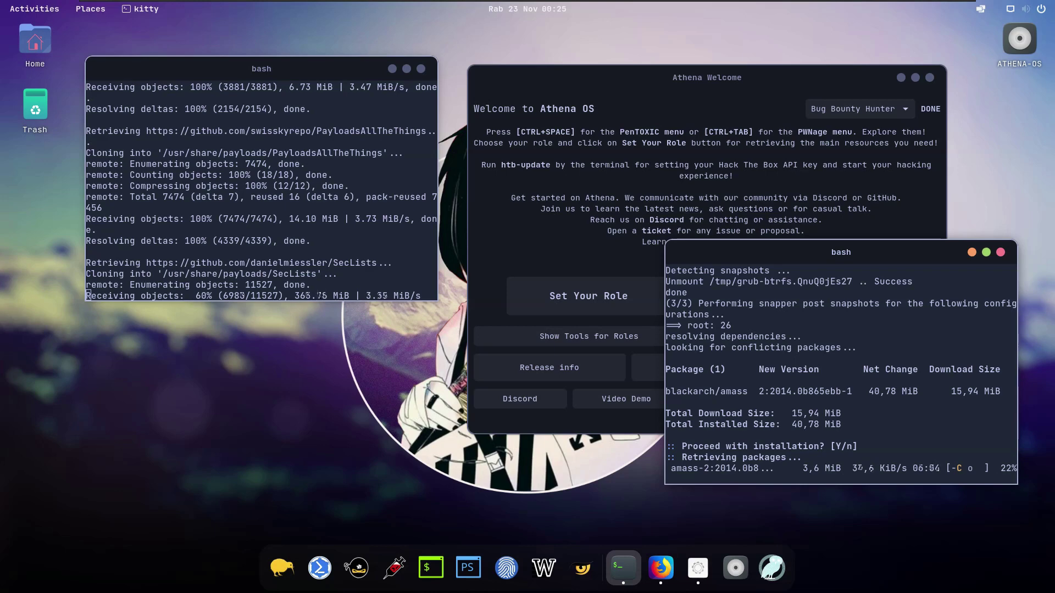
Step: Select the Web Pentester role in Athena Welcome and apply it
click(925, 110)
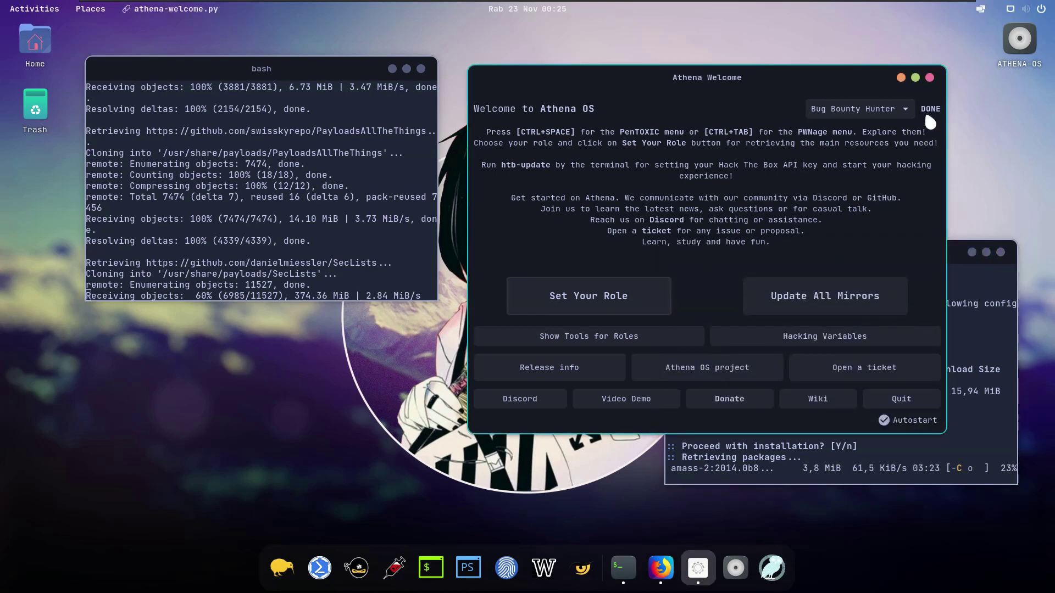
click(977, 281)
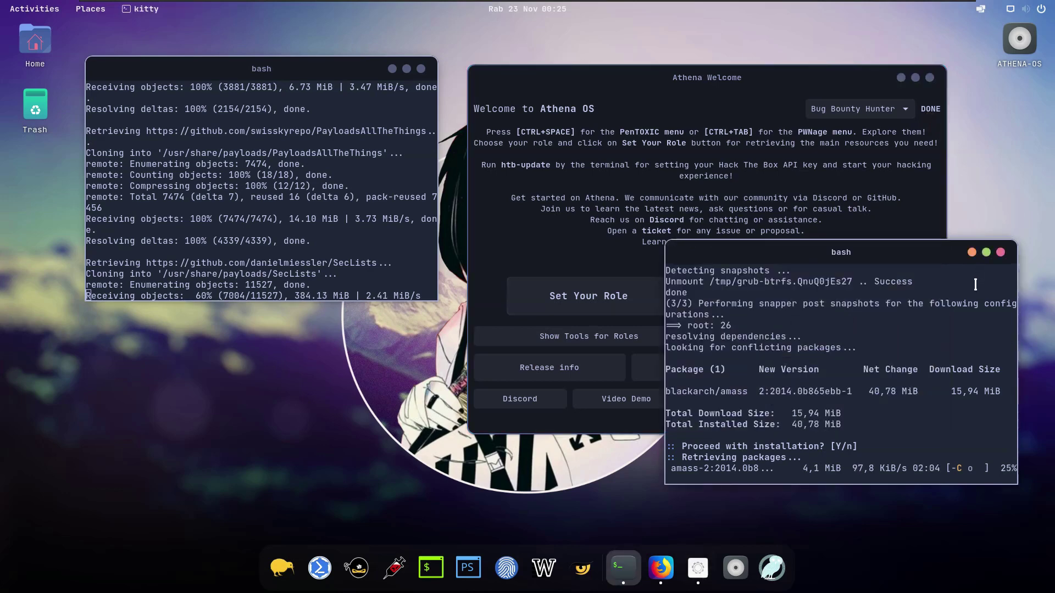
click(860, 109)
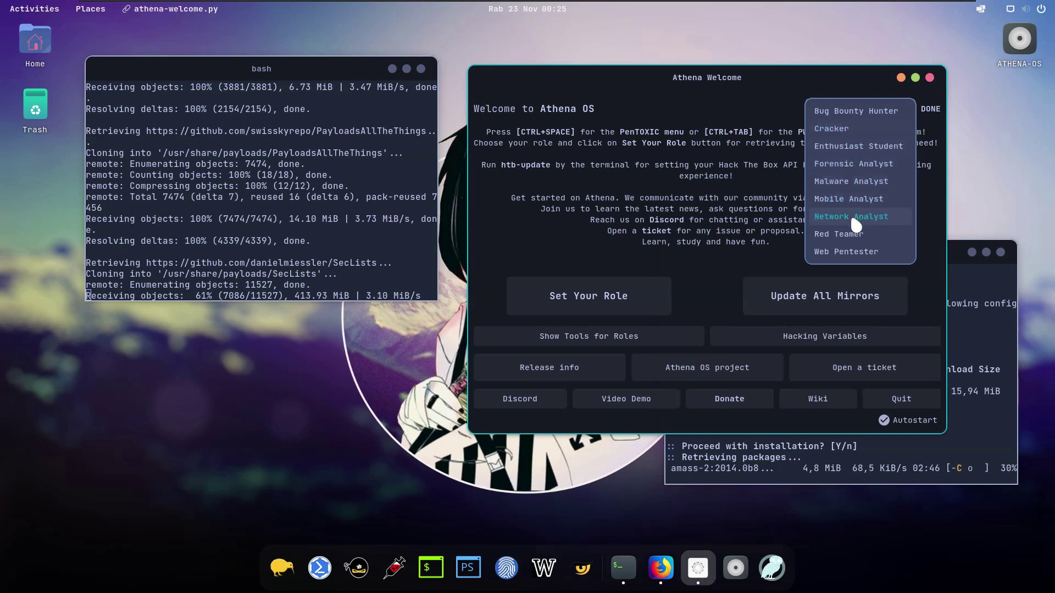
click(851, 252)
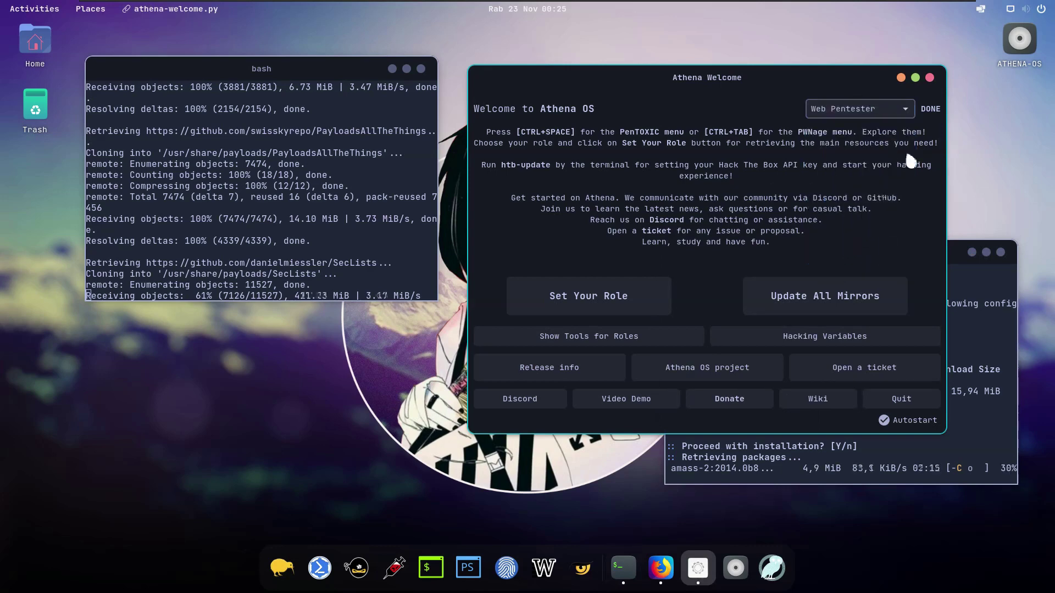
click(612, 296)
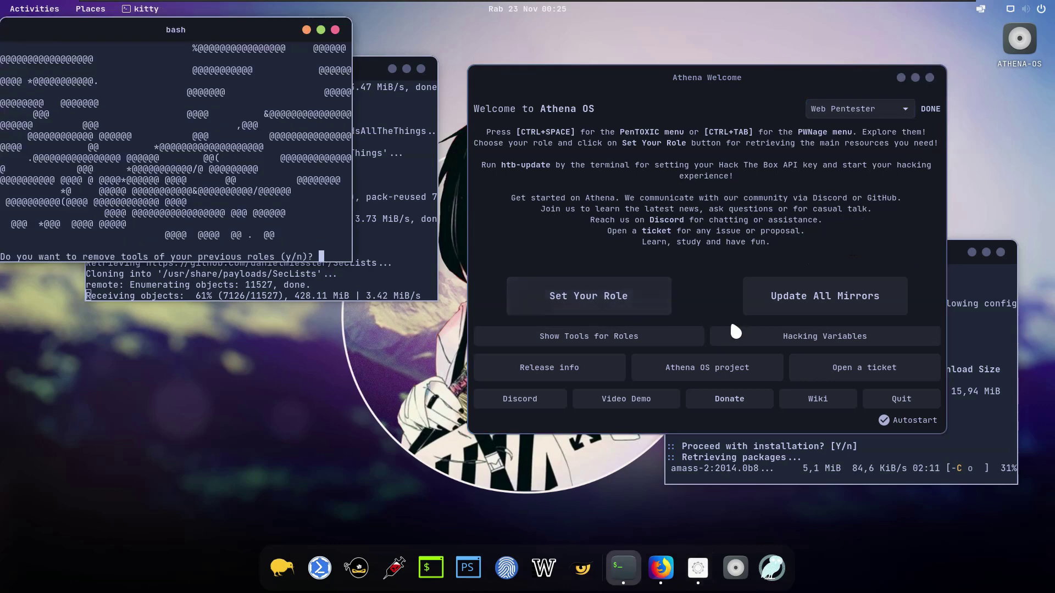
Step: Keep earlier tools with n, authorize the Web Pentester install, and minimize Athena Welcome
drag(350, 359, 420, 234)
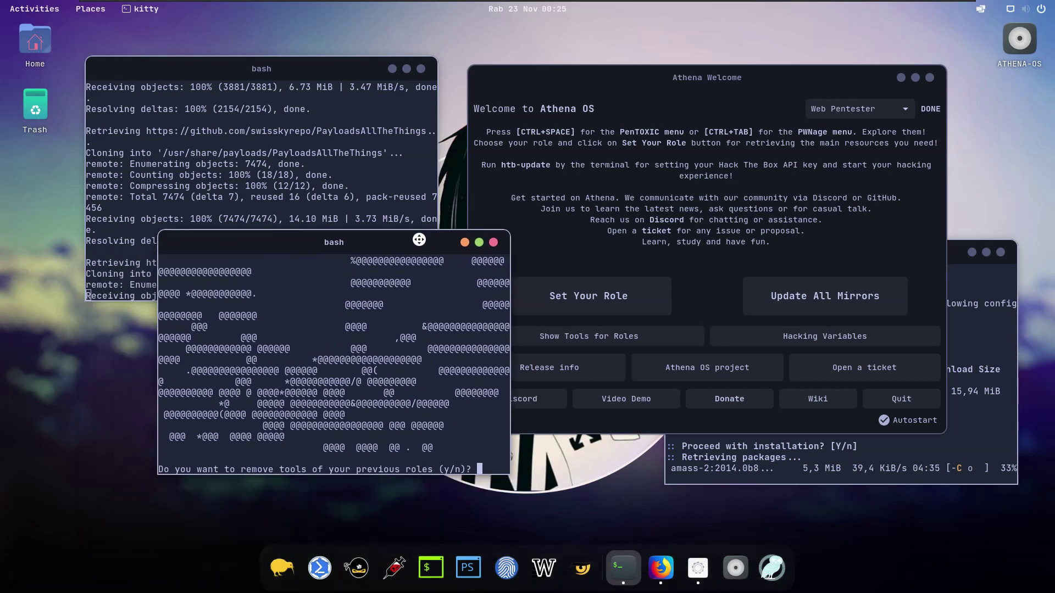
drag(307, 66, 221, 28)
click(407, 239)
drag(407, 239, 441, 221)
text(n)
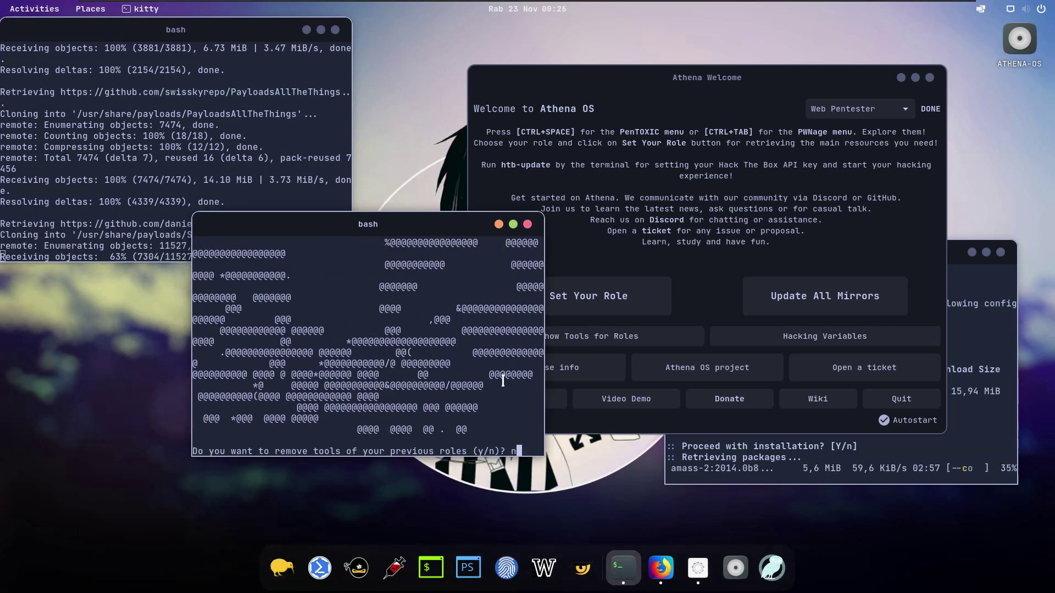
key(Return)
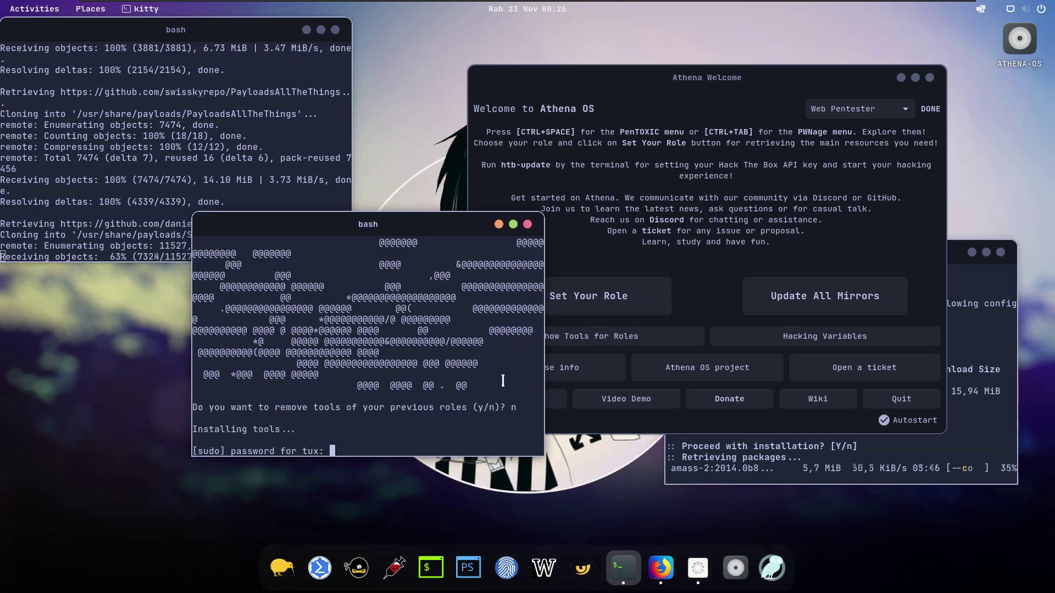
key(Return)
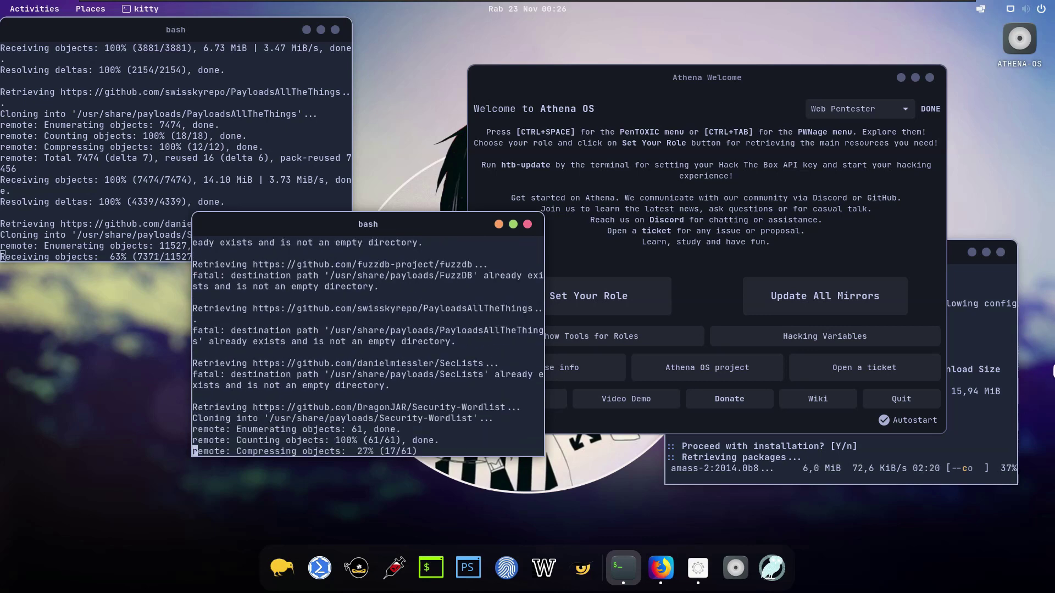
click(970, 276)
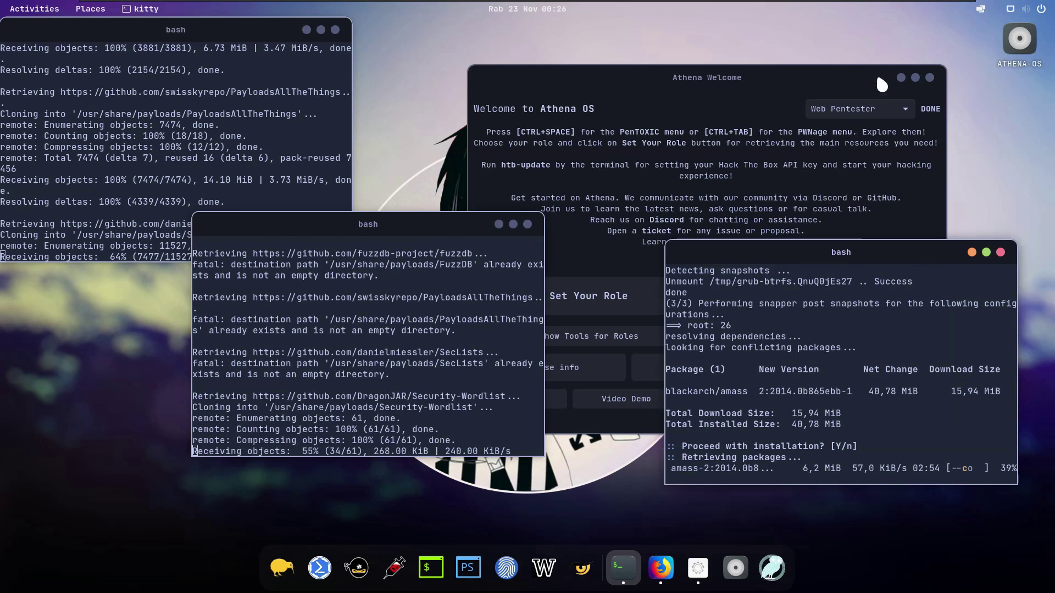
click(901, 77)
Step: Close the finished wordlist installer terminal and arrange the amass and SecLists terminals side by side
drag(442, 228, 605, 214)
drag(803, 243, 819, 24)
drag(621, 215, 604, 78)
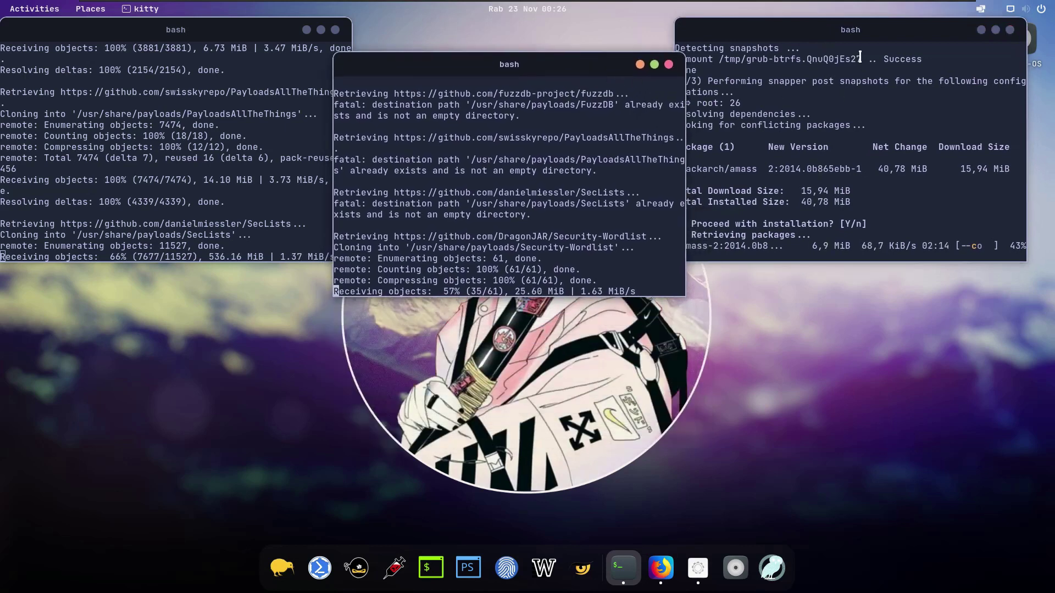
drag(862, 23, 877, 274)
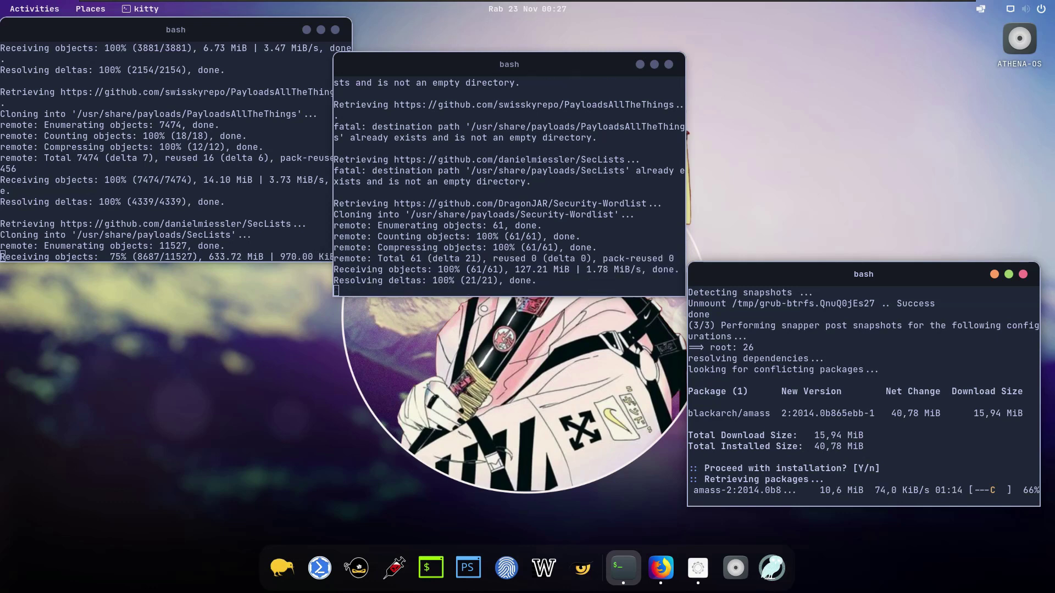
click(602, 270)
key(Return)
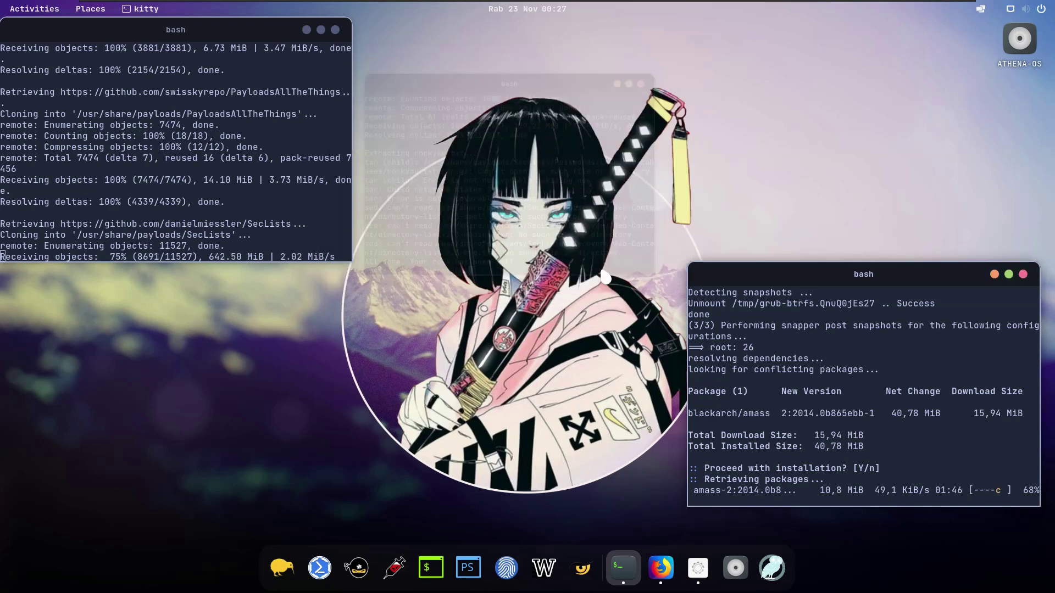
drag(780, 275, 680, 71)
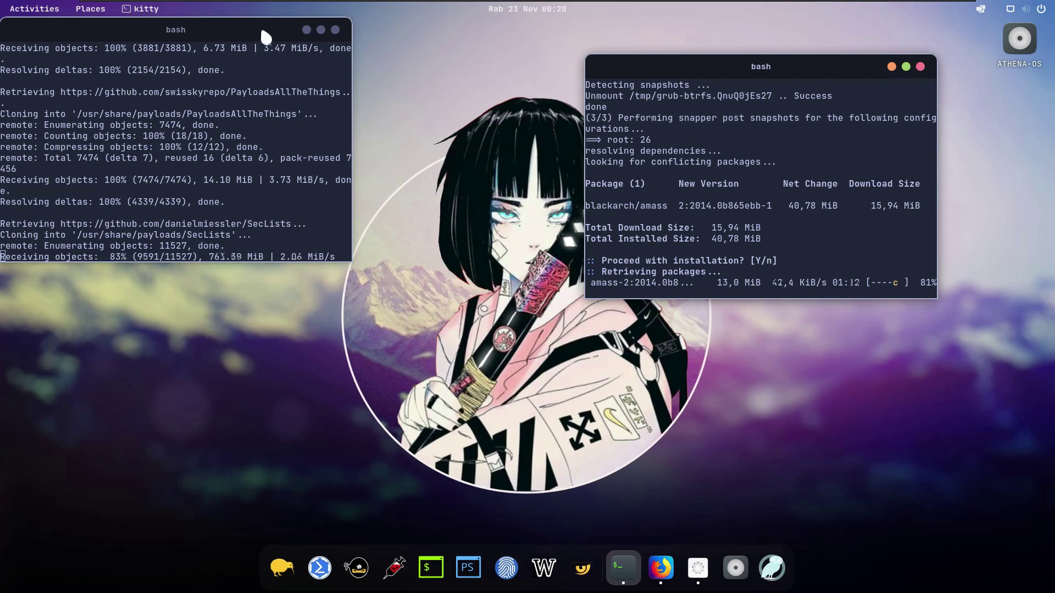
drag(264, 32, 397, 70)
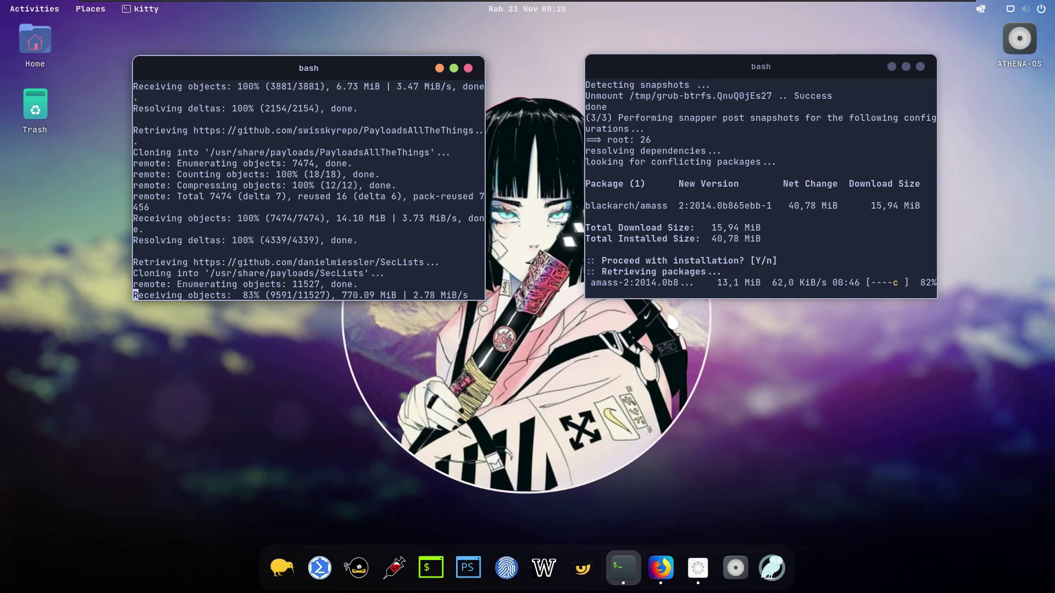
Step: Open Display Settings from the desktop's right-click menu, landing on the Appearance page
right_click(671, 316)
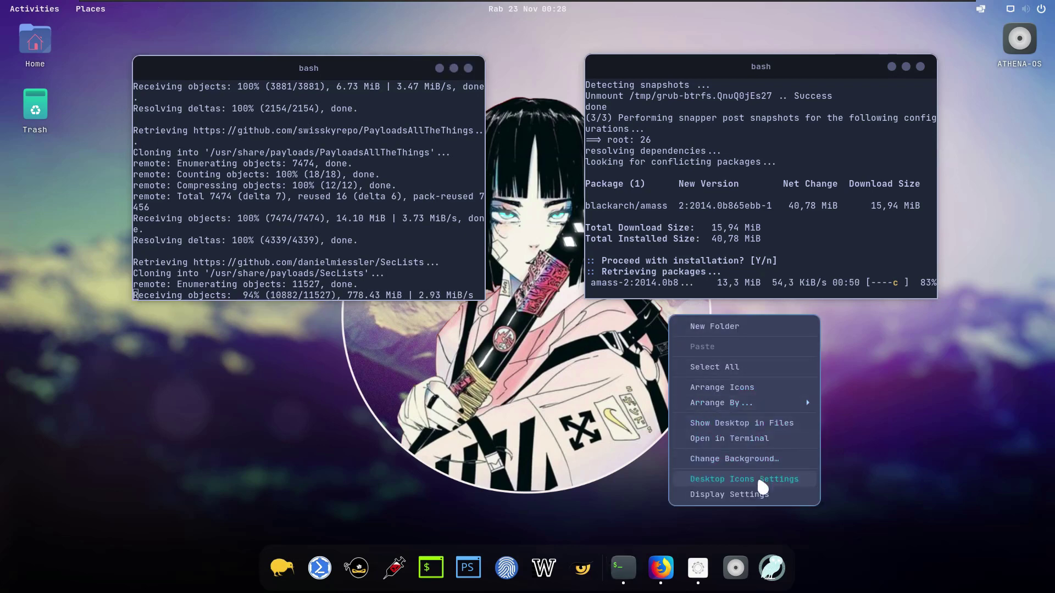
click(748, 460)
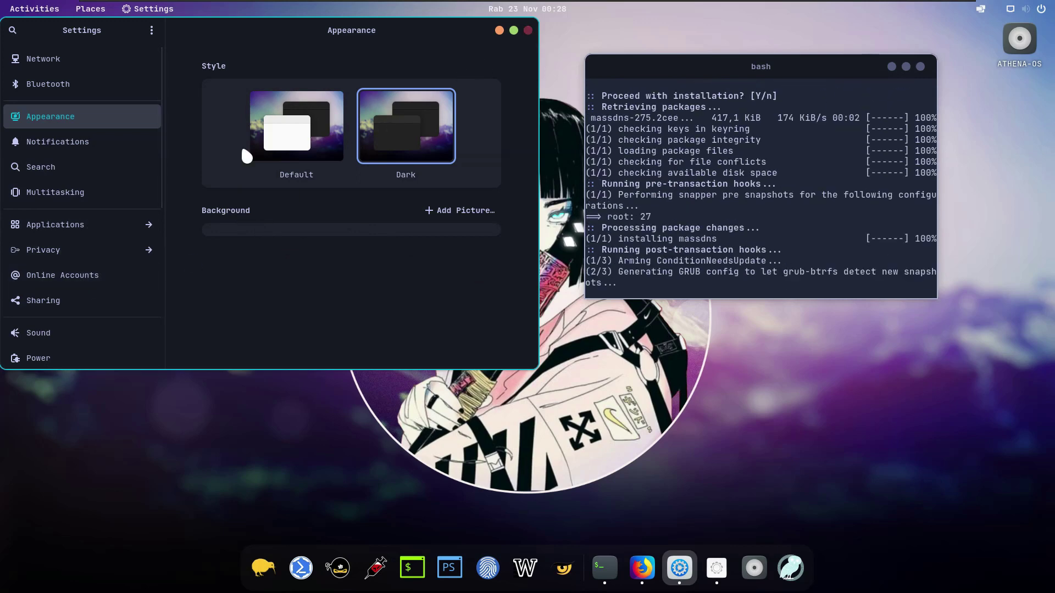
Step: Scroll down the Settings sidebar categories, then close the Settings window
scroll(55, 255, down, 5)
scroll(134, 285, down, 5)
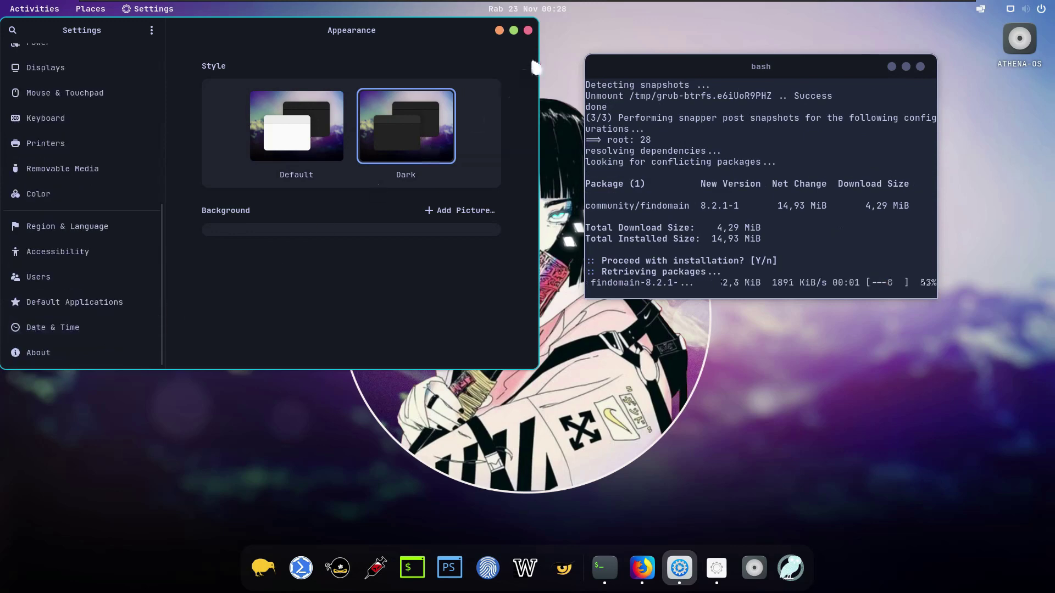
click(527, 30)
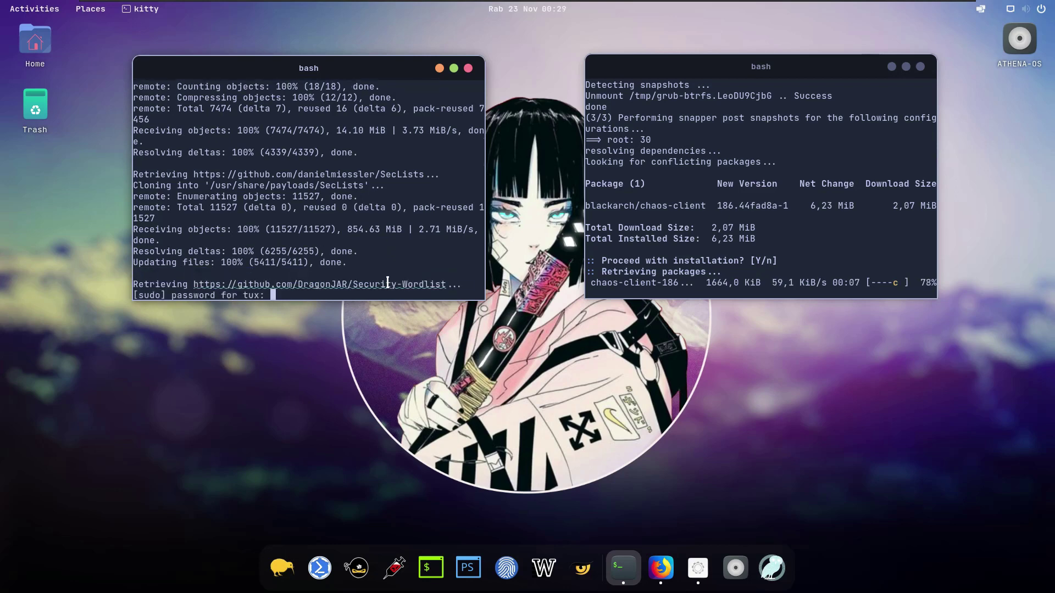
Step: View the Security-Wordlist GitHub repository in Firefox, then minimize the browser
key(alt+Tab)
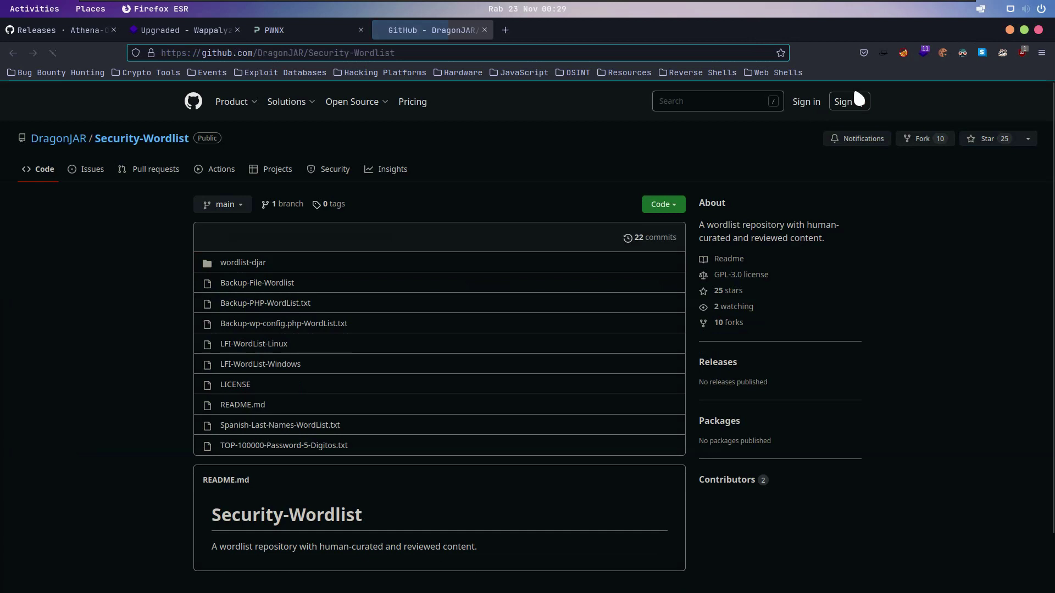
click(1010, 30)
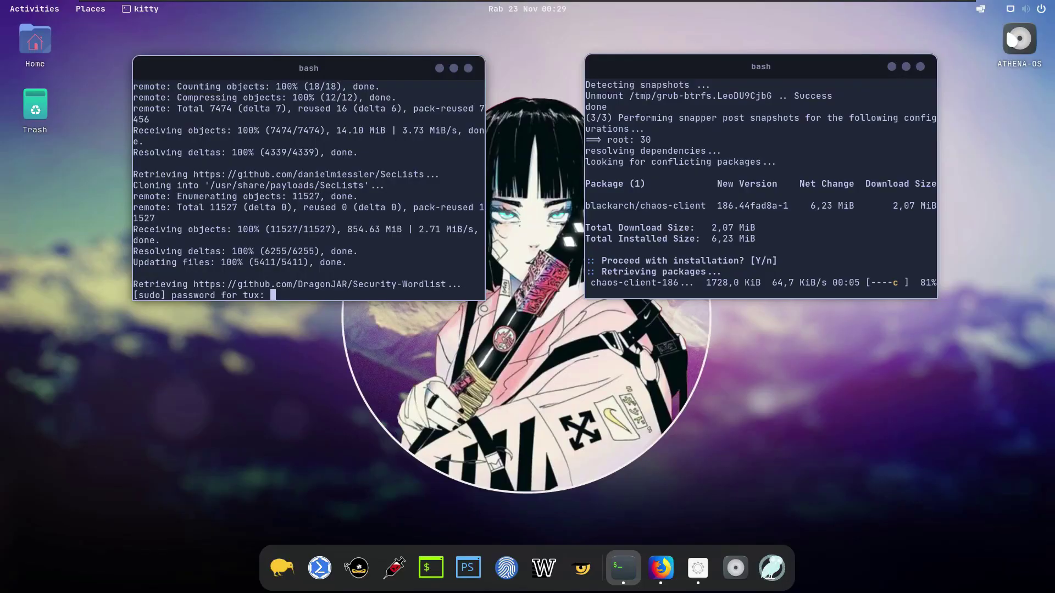
Step: Enter the sudo password for the wordlist setup, close that finished terminal, and center the other installer
click(382, 256)
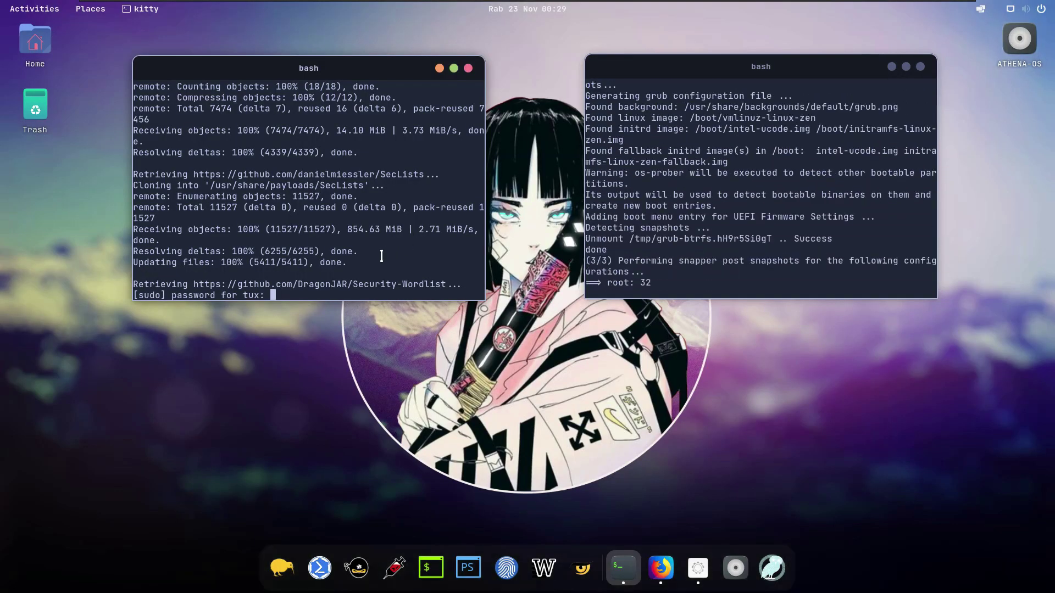
key(Return)
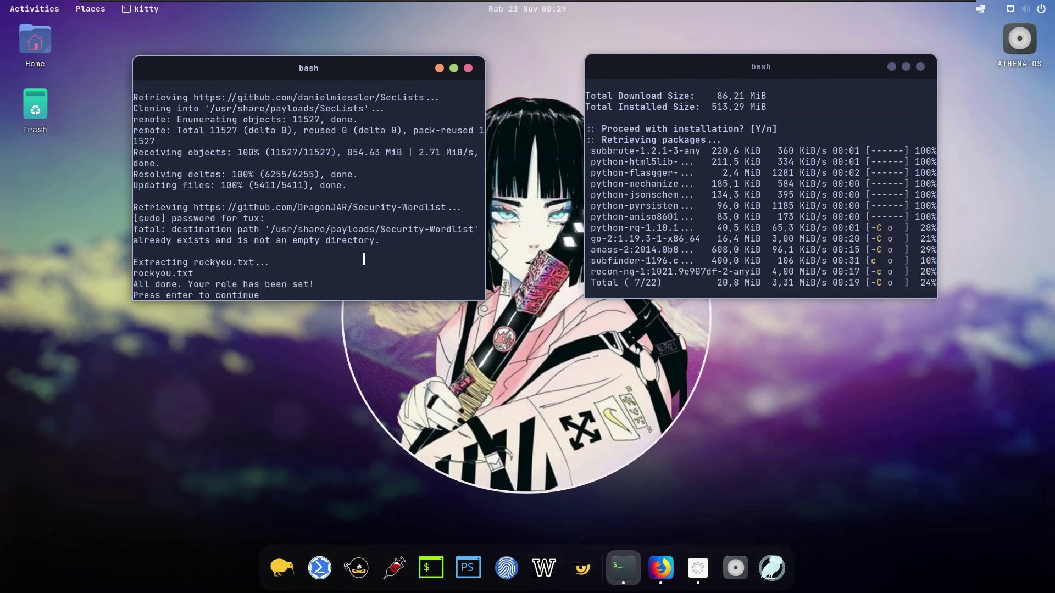
key(Return)
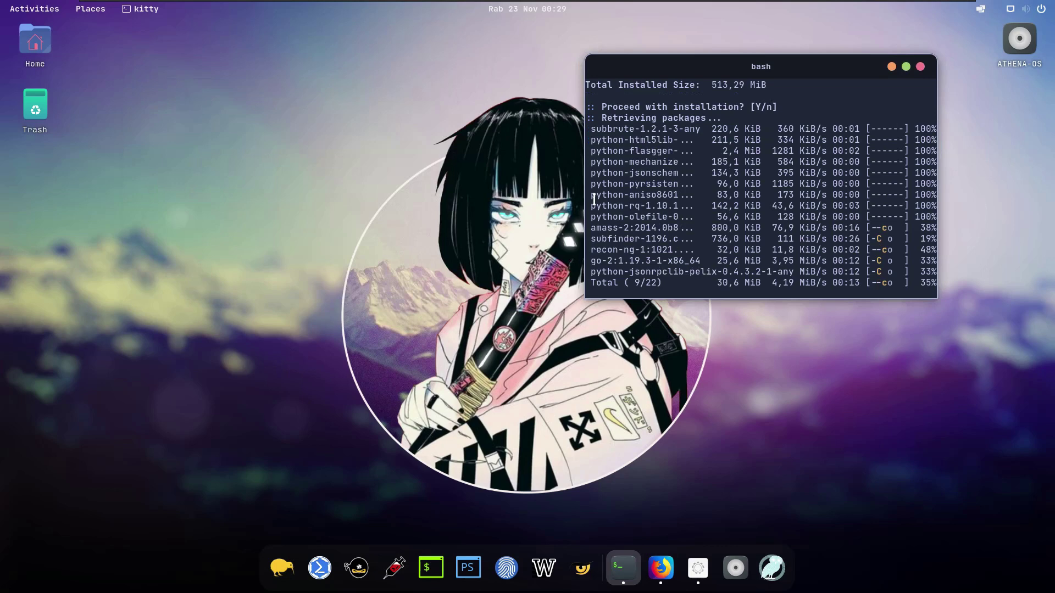
drag(633, 65, 228, 61)
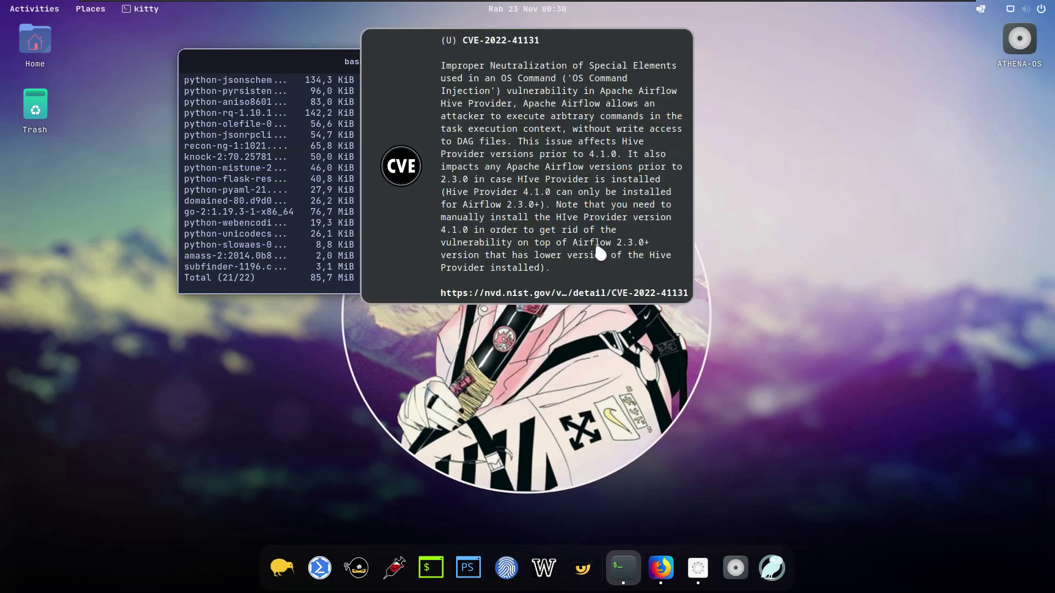
Step: Open the CVE-2022-41131 NVD page from the notification, then minimize Firefox
click(641, 47)
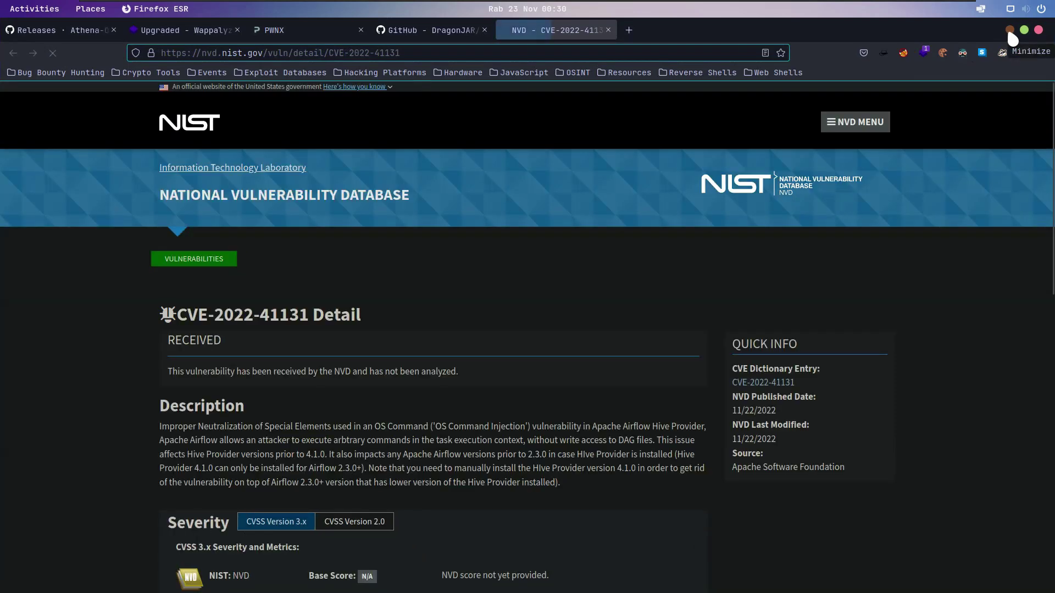
click(1009, 30)
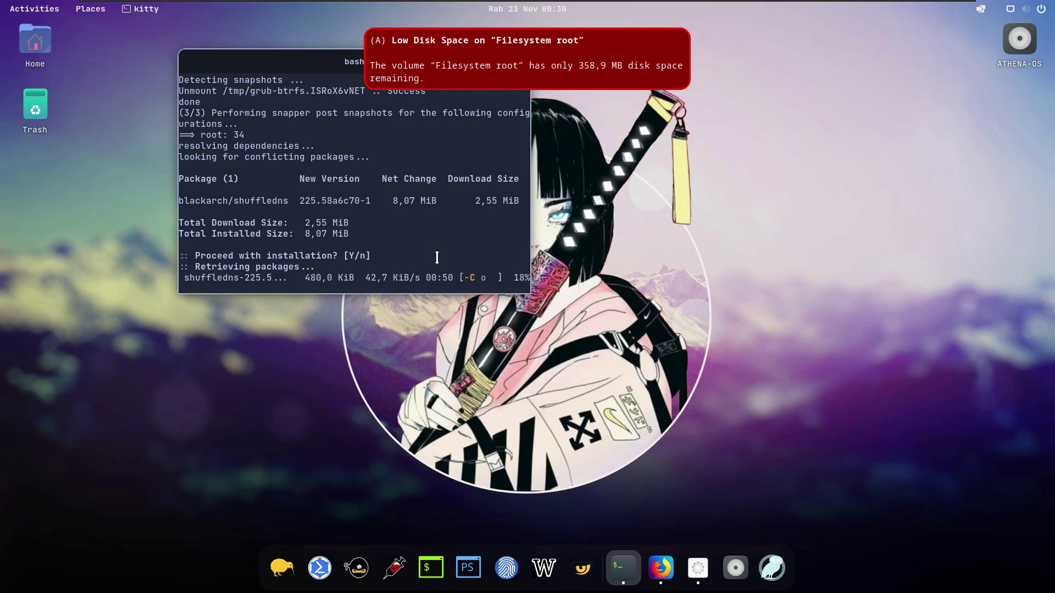
Step: Abort the stalled shuffledns download with Ctrl+C, dismiss the low disk space warnings, and close the terminal
click(565, 53)
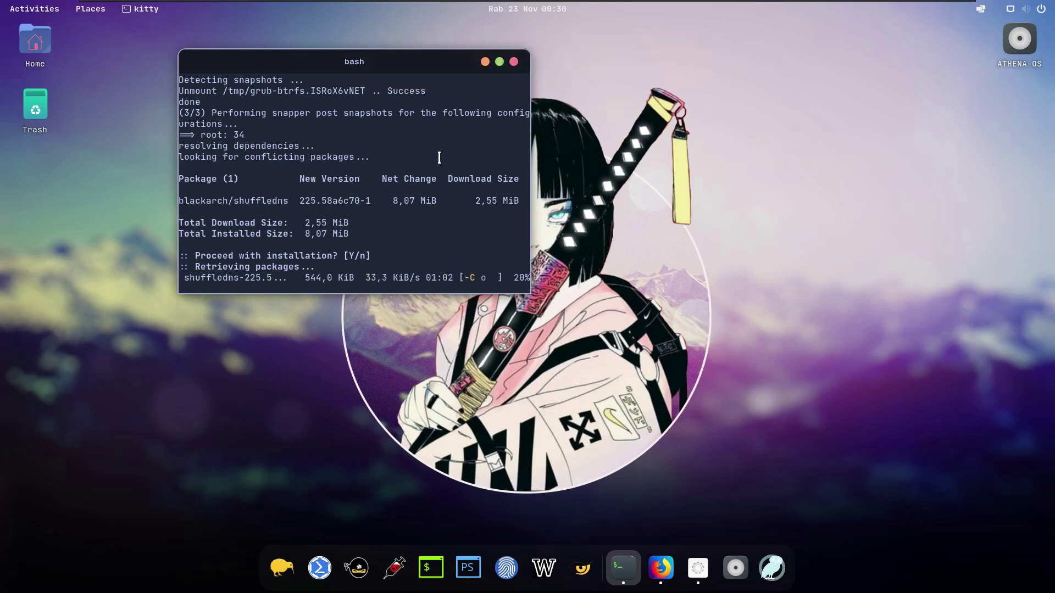
key(ctrl+c)
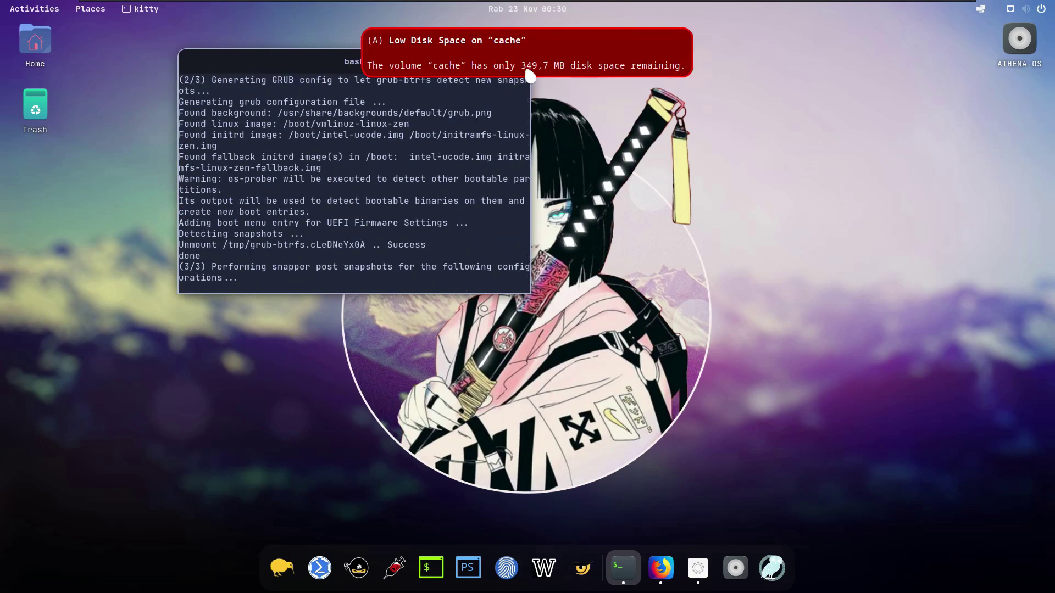
click(599, 114)
click(532, 40)
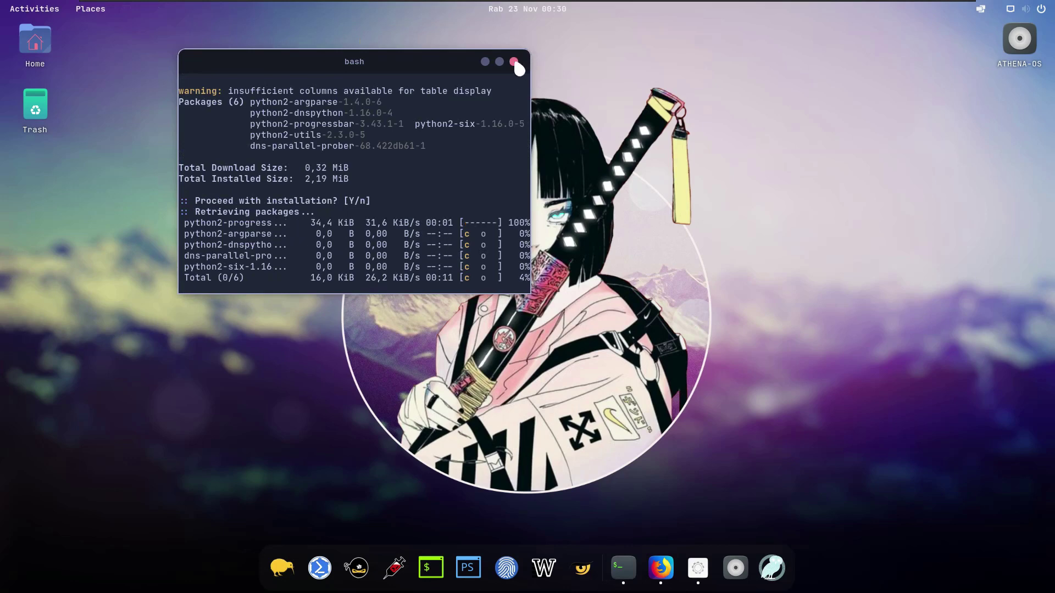
click(514, 62)
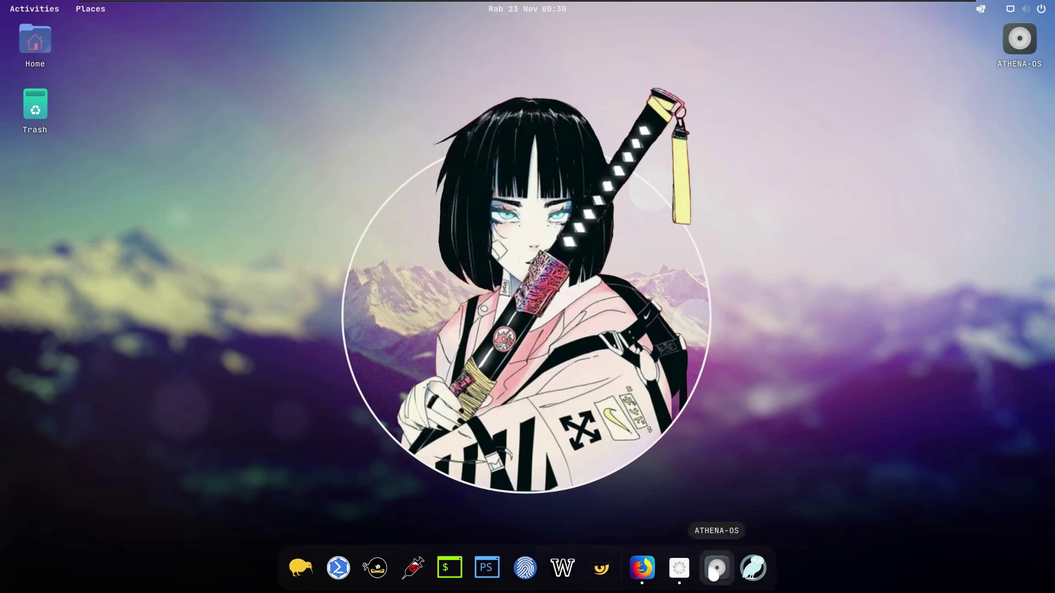
Step: Set the role to Red Teamer in Athena Welcome and answer y to remove previous roles' tools
click(691, 570)
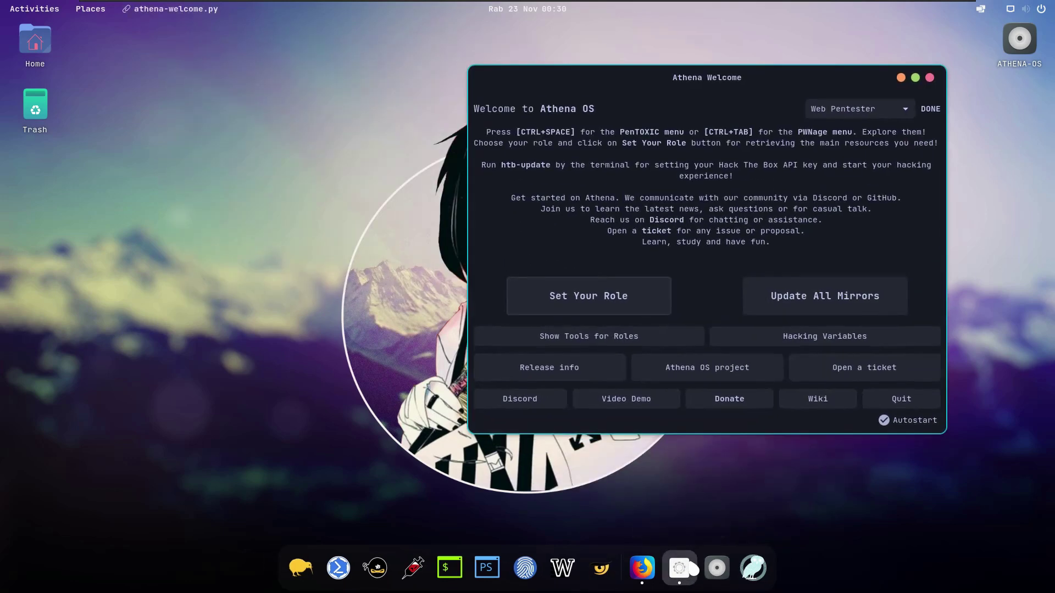
click(861, 108)
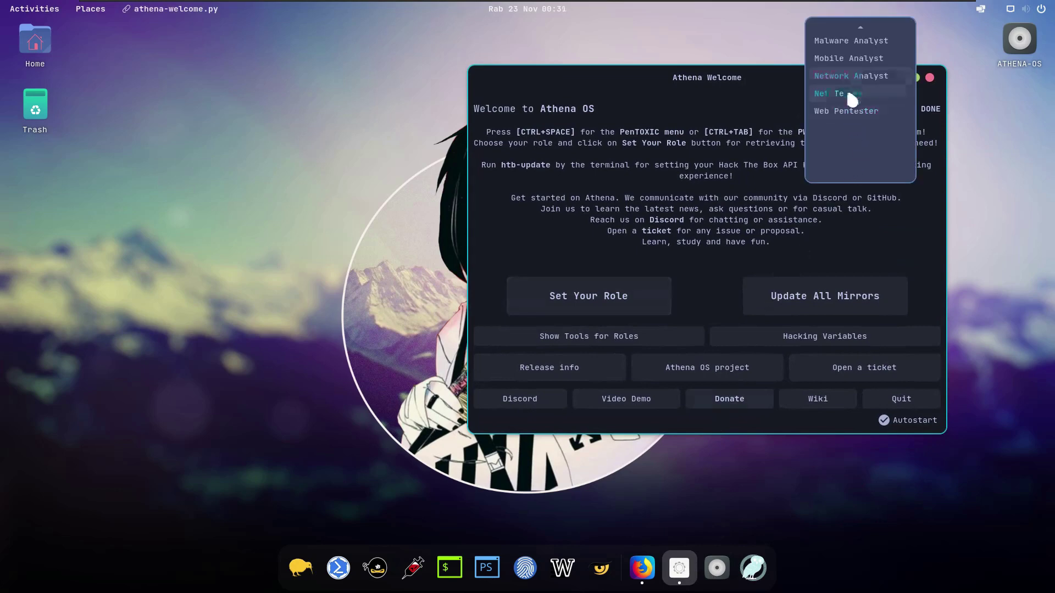
click(845, 93)
click(626, 295)
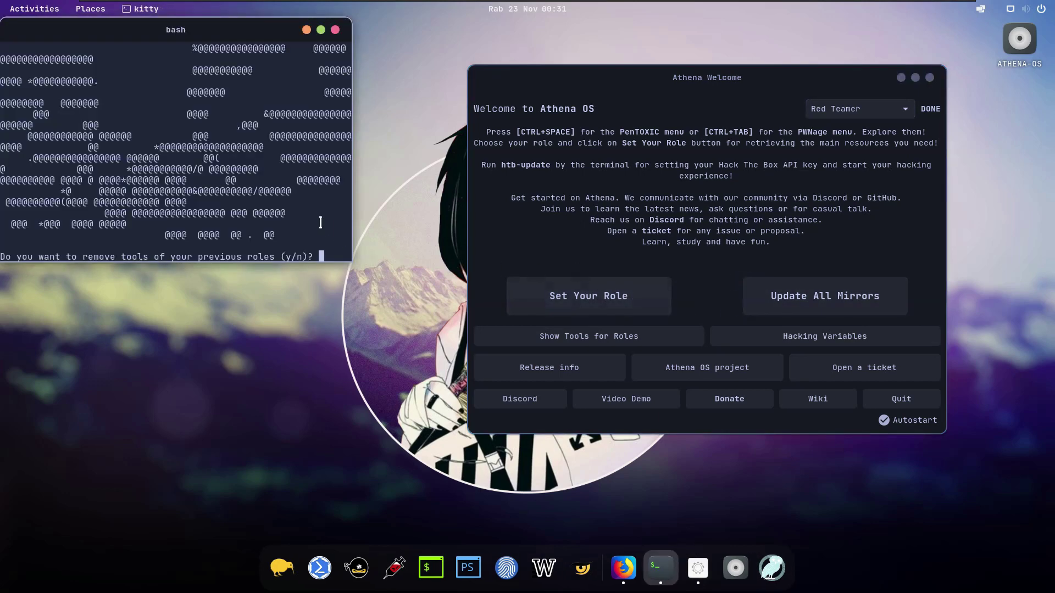
text(y)
key(Return)
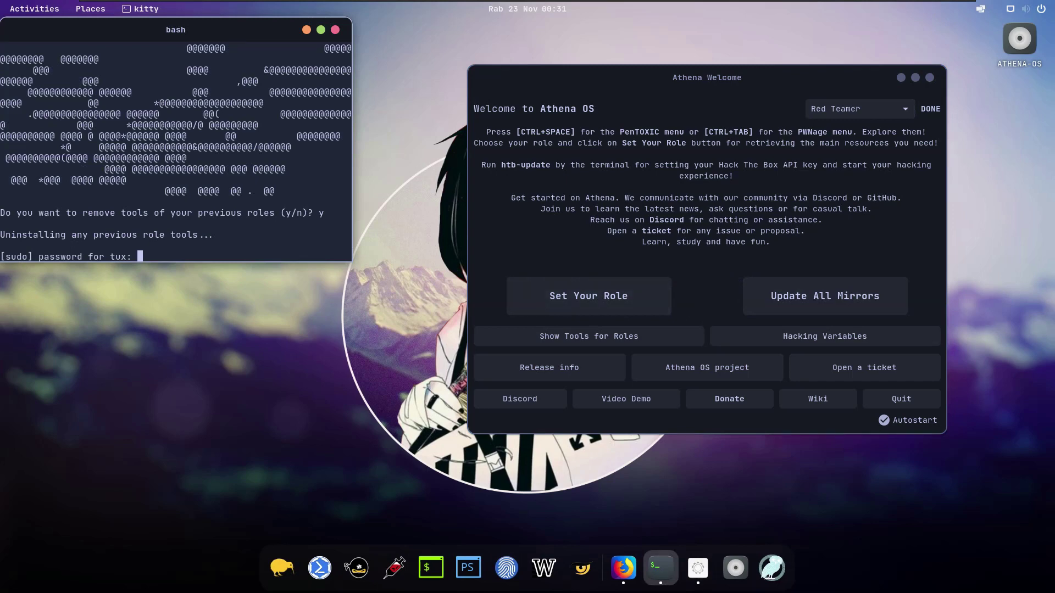
Step: Submit the sudo password at the kitty prompt to authorize the Red Teamer role change
key(Return)
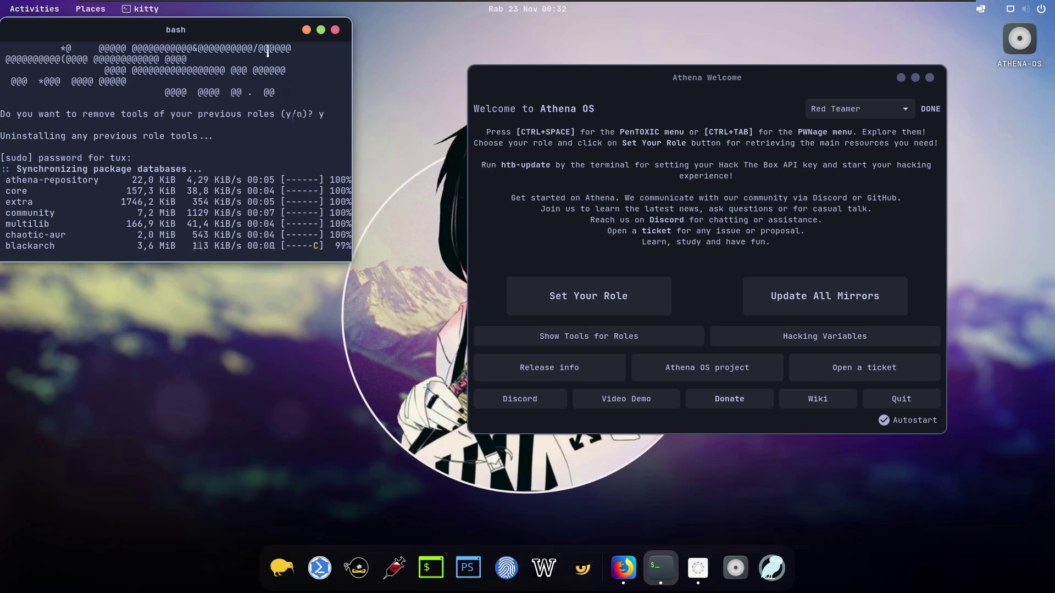
Step: Move the installing bash window down and to the right, out of the way
drag(267, 36, 343, 60)
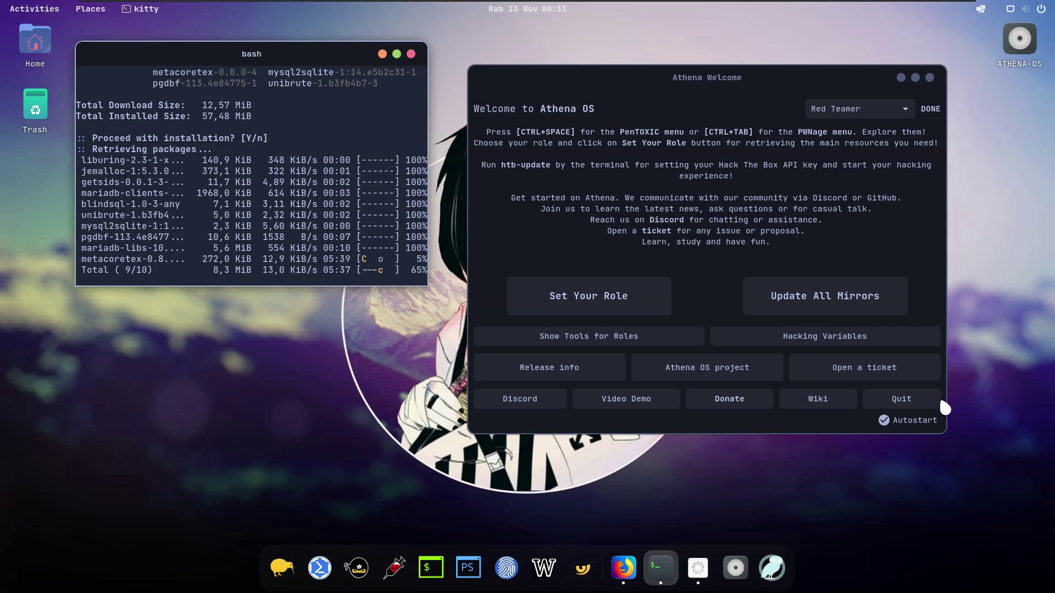
Step: Open the role tools overview full screen and view Bug Bounty Hunter through Malware Analyst tool lists
click(654, 343)
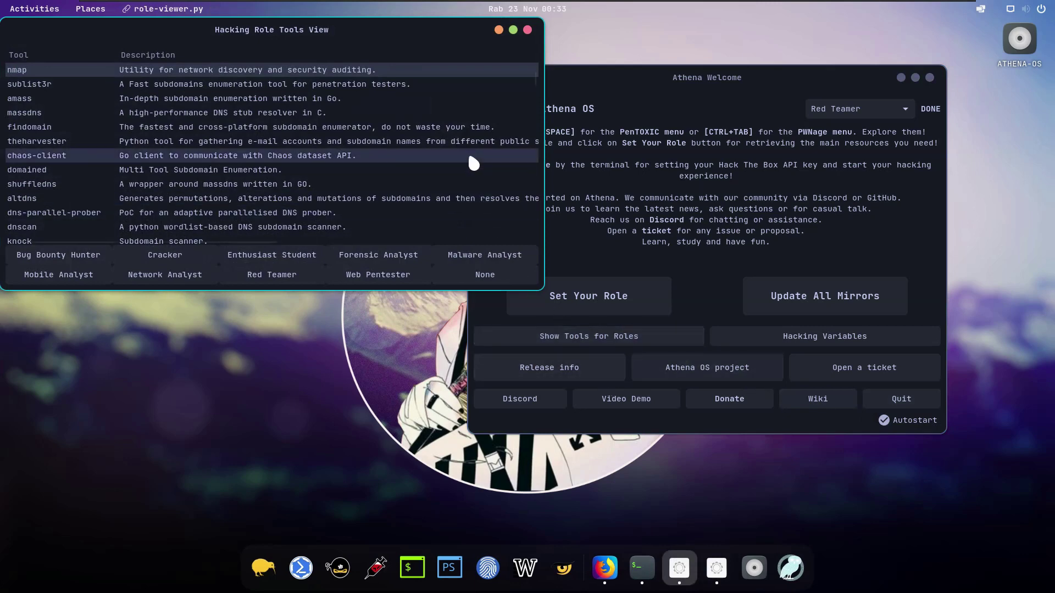
click(513, 30)
click(130, 519)
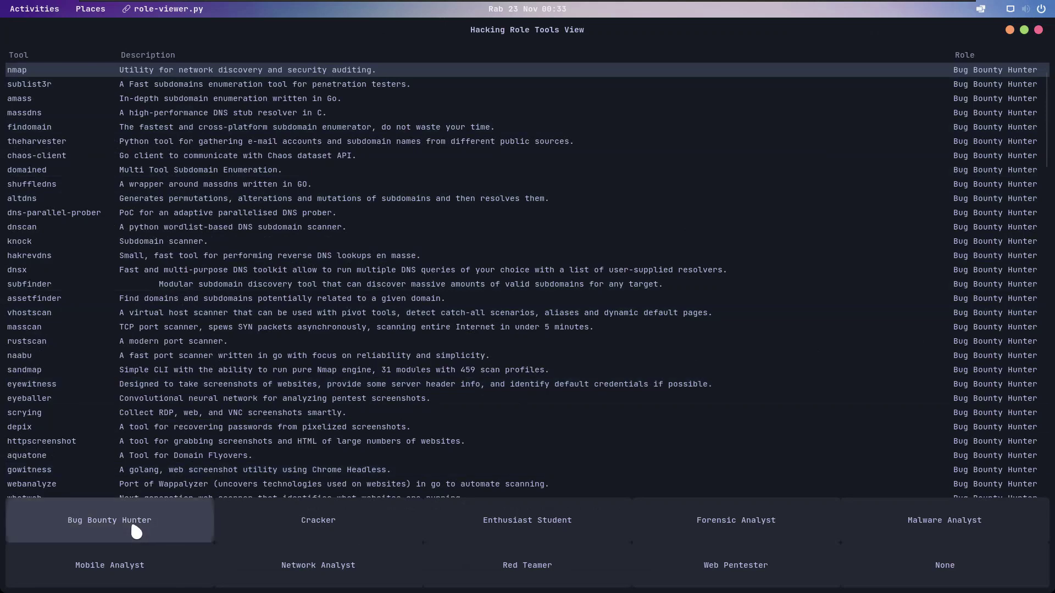
click(306, 531)
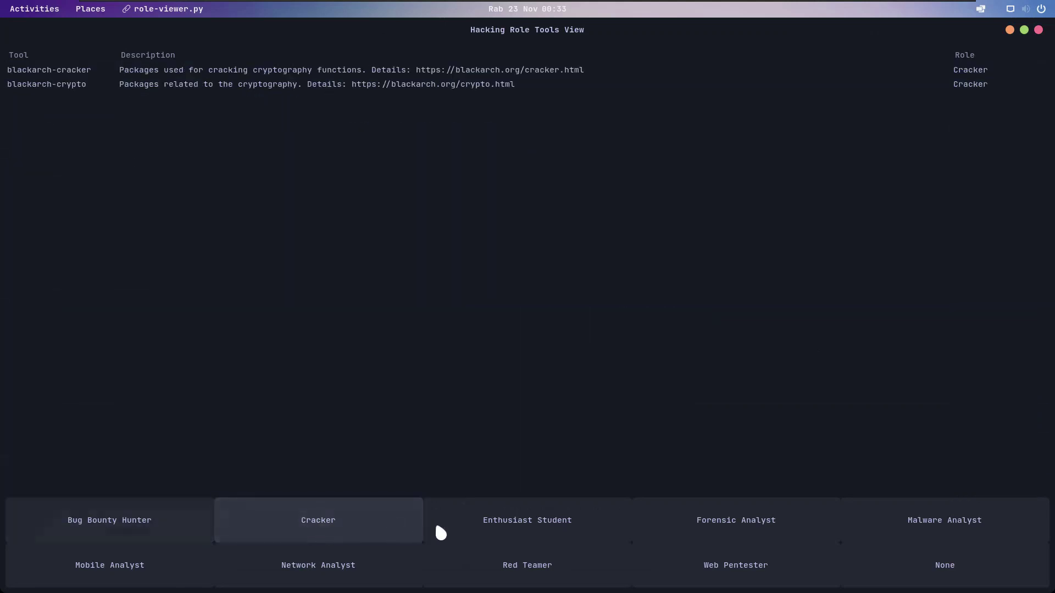
click(521, 532)
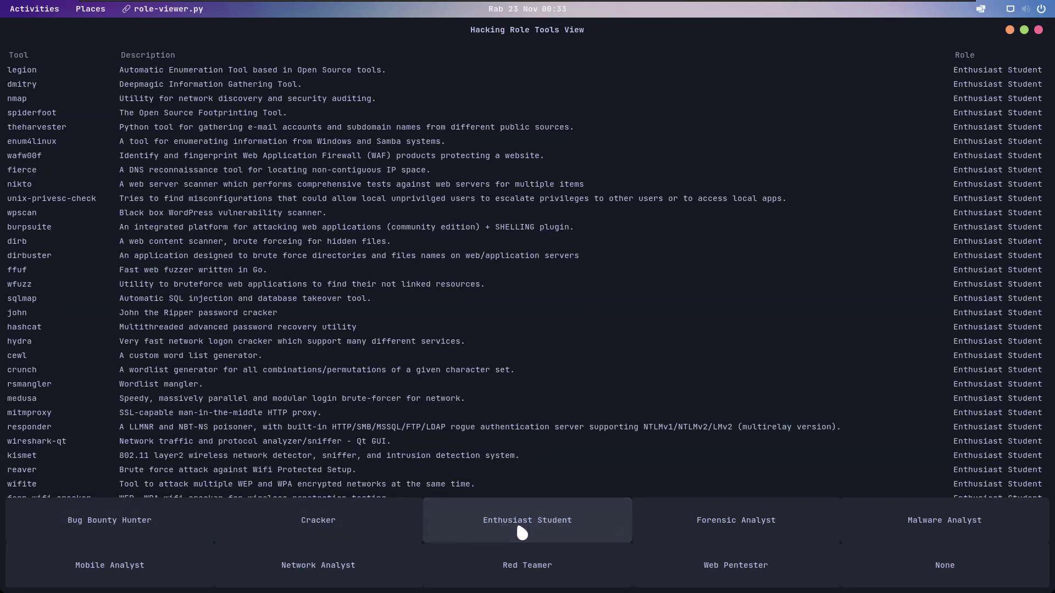
click(743, 531)
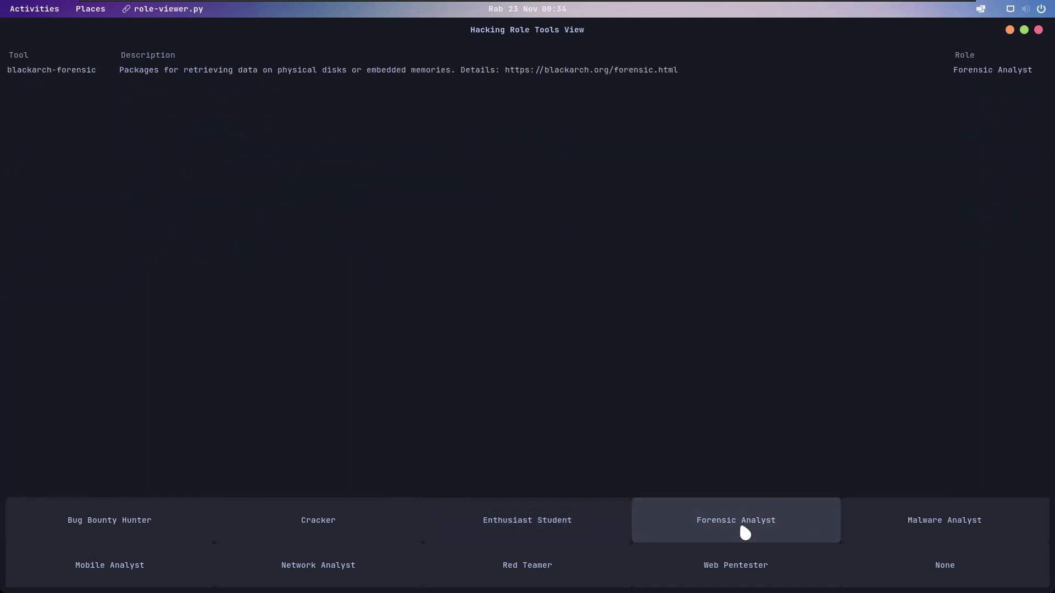
click(952, 519)
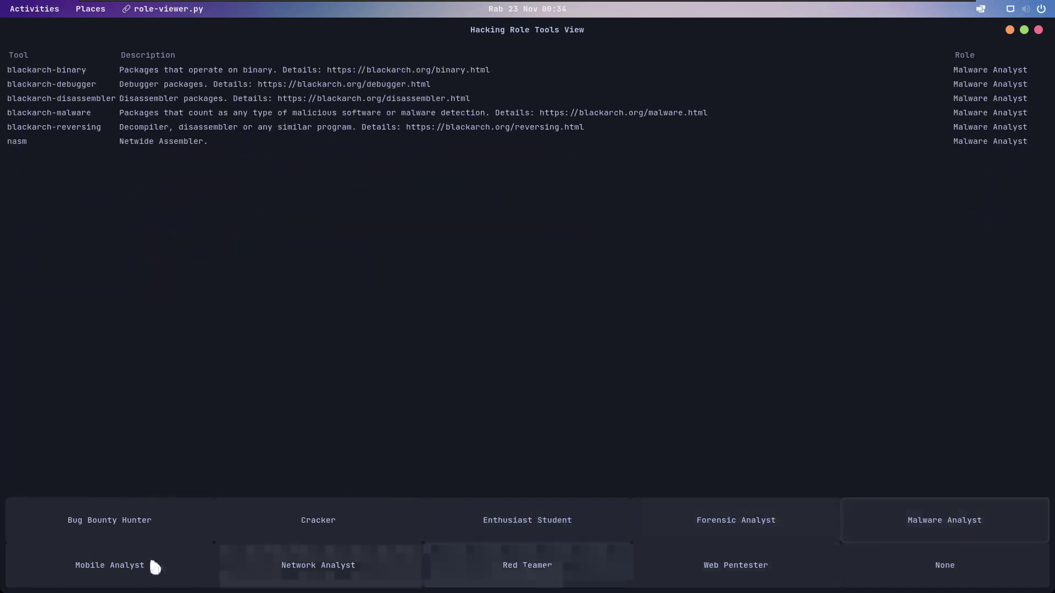
Step: Browse the Mobile Analyst, Network Analyst, Red Teamer, Web Pentester and Enthusiast Student tool lists
click(113, 571)
click(302, 572)
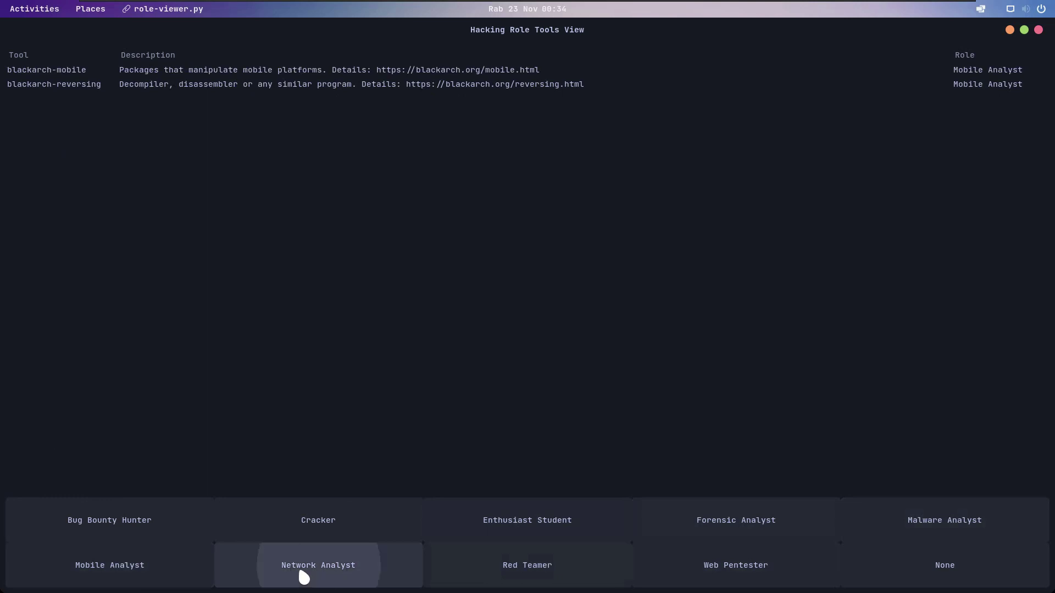
click(550, 578)
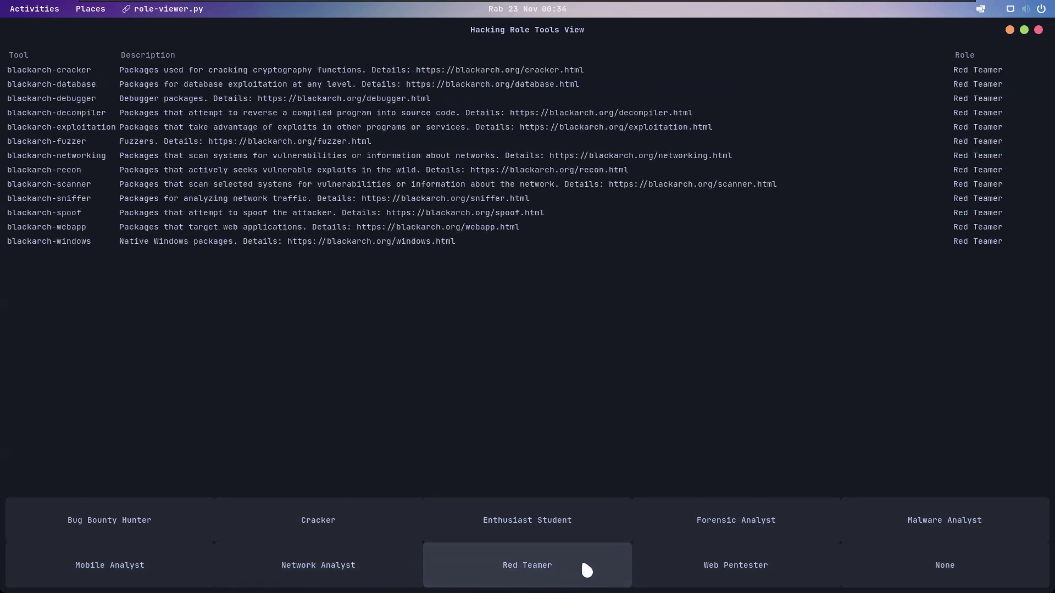
click(733, 576)
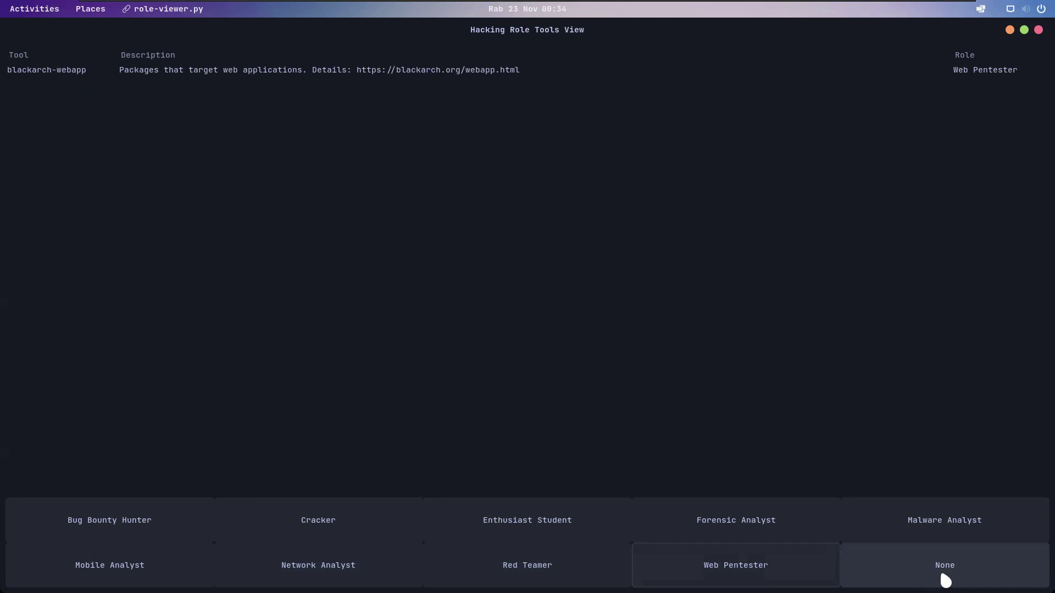
click(515, 533)
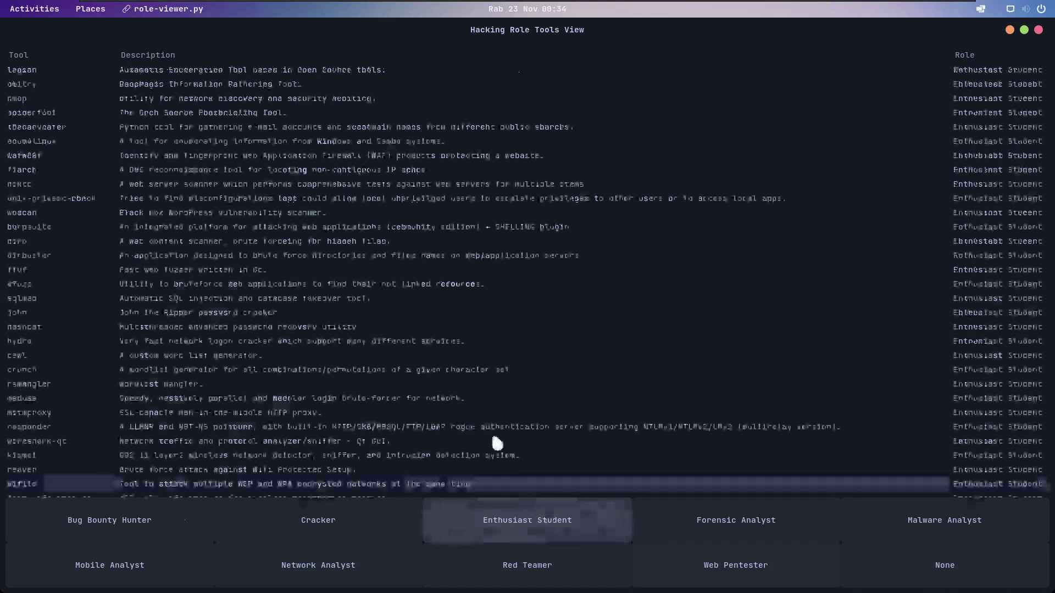
scroll(688, 243, down, 7)
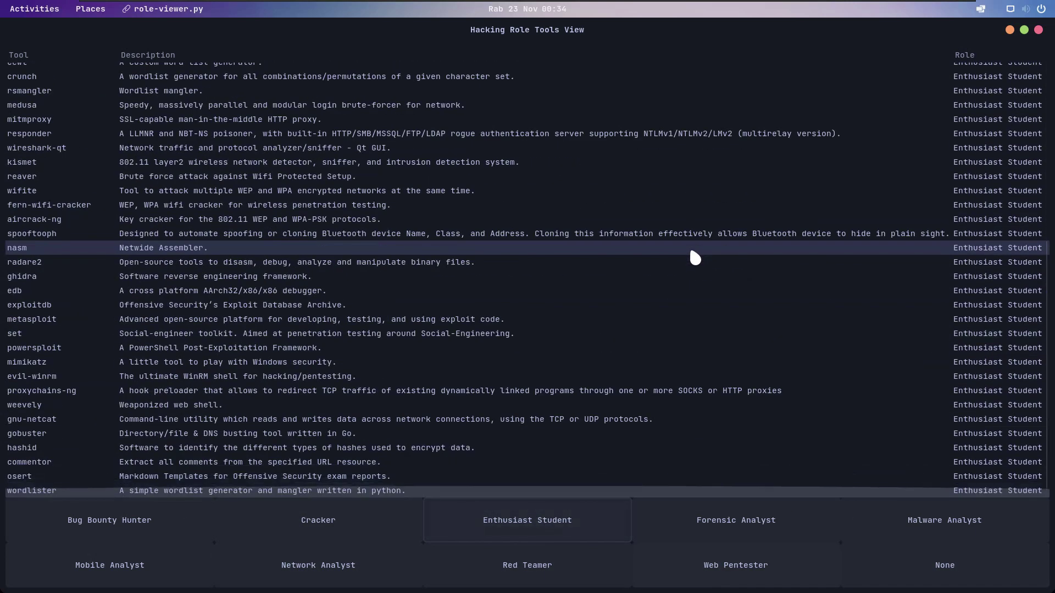
scroll(691, 252, up, 7)
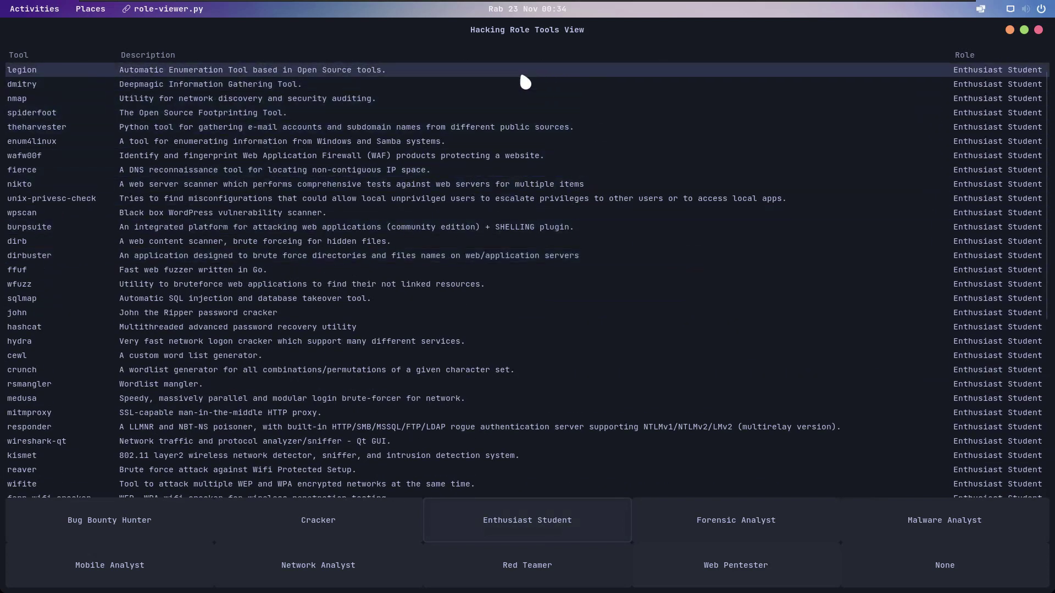
Step: Close the role tools list, reopen and close it again, then dismiss the finished setup terminal
click(1038, 30)
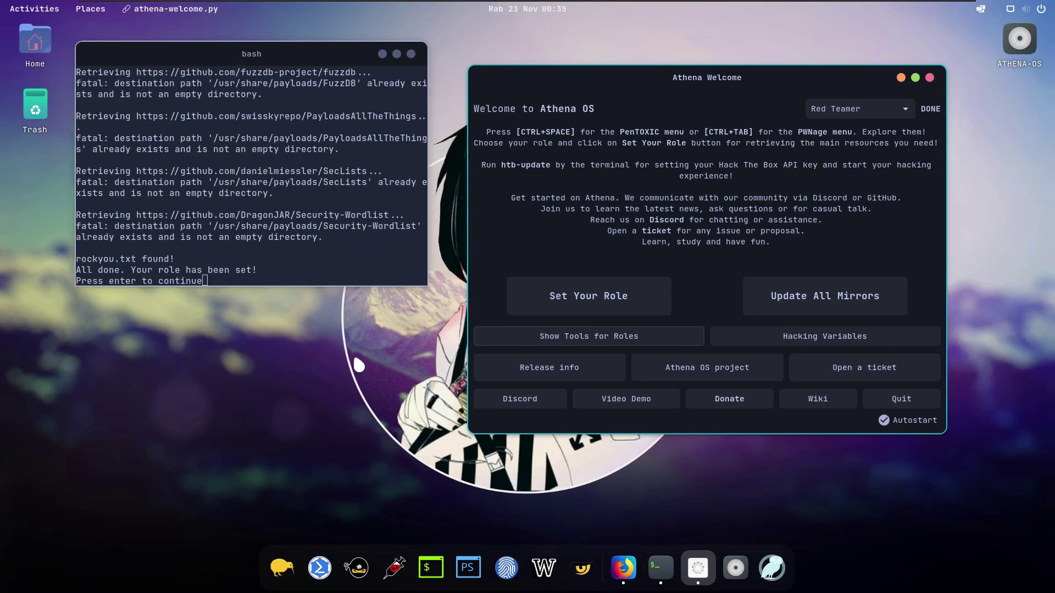
key(Return)
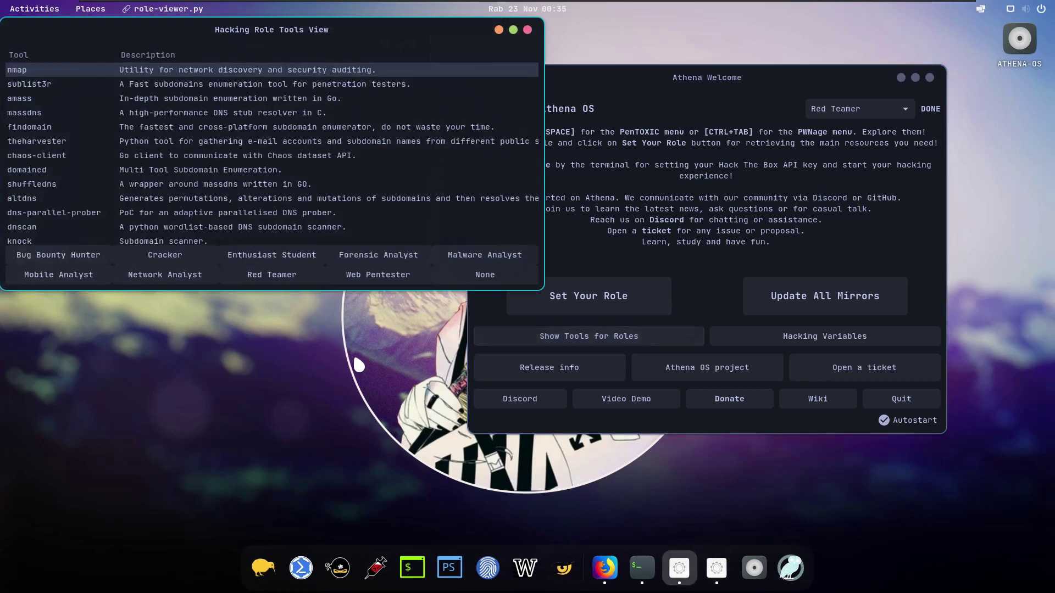
click(527, 31)
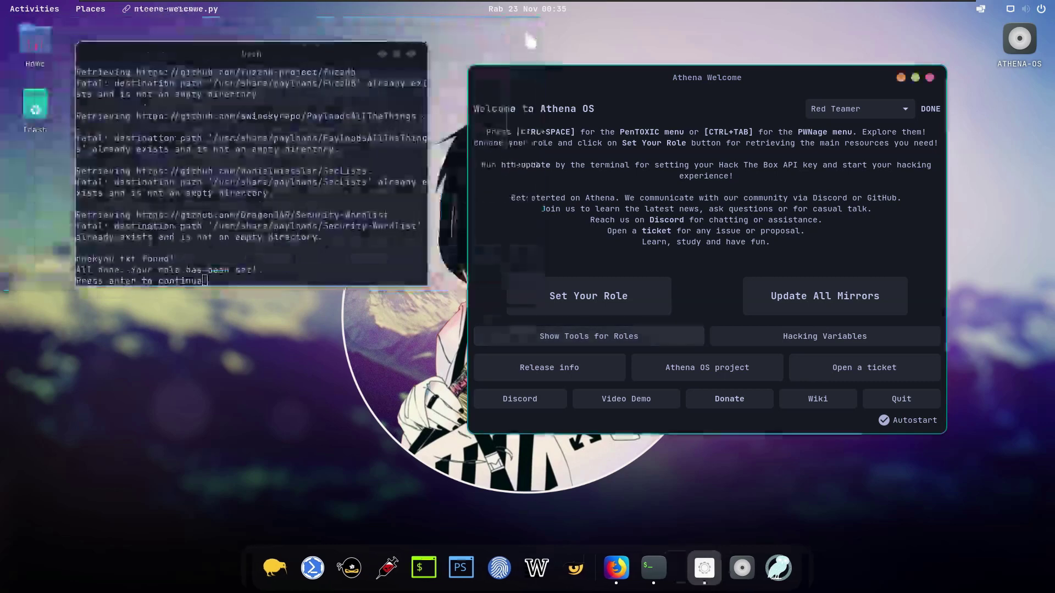
key(Return)
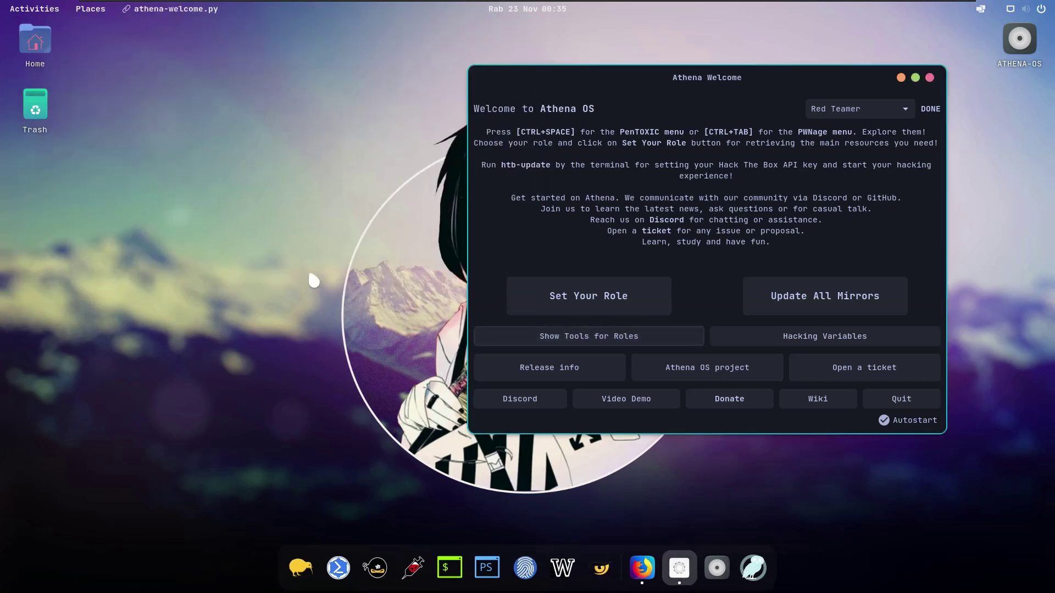
Step: Quit Athena Welcome, open a centred kitty terminal and list network addresses with ifconfig and ip ad
click(913, 394)
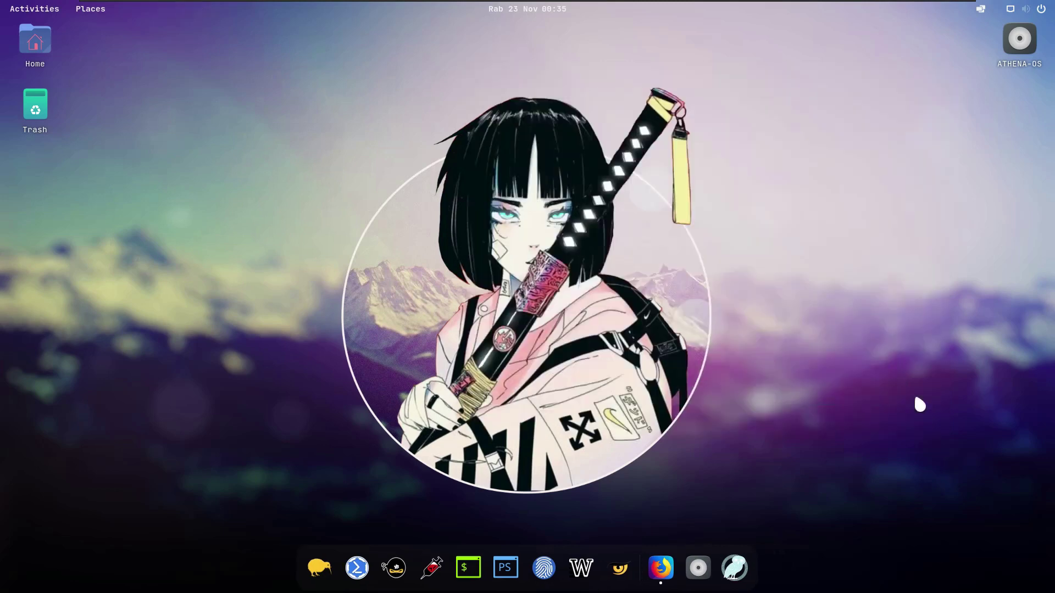
click(468, 568)
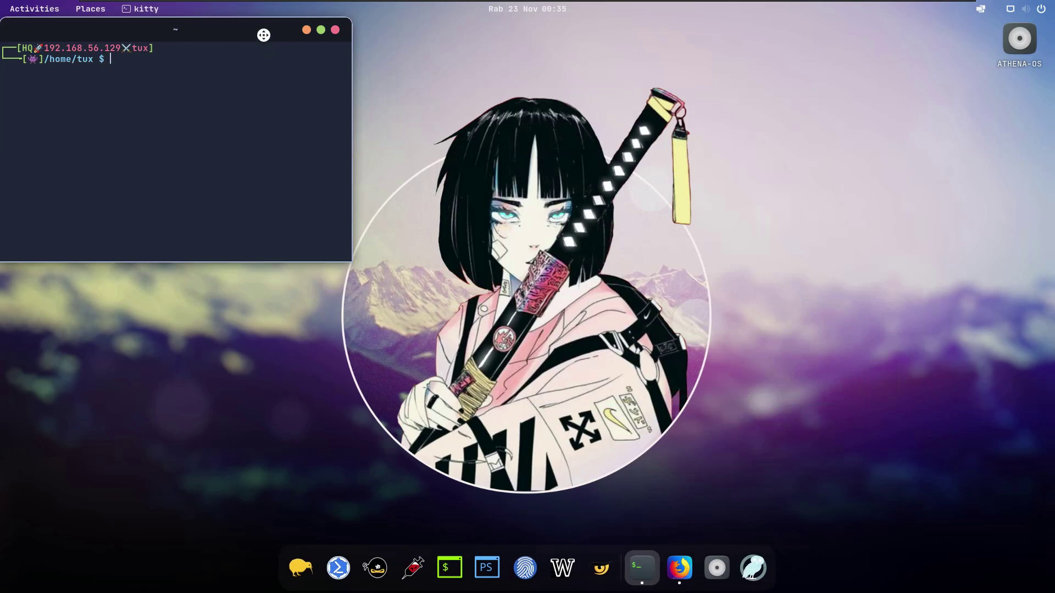
drag(264, 35, 507, 76)
text(ifconfig)
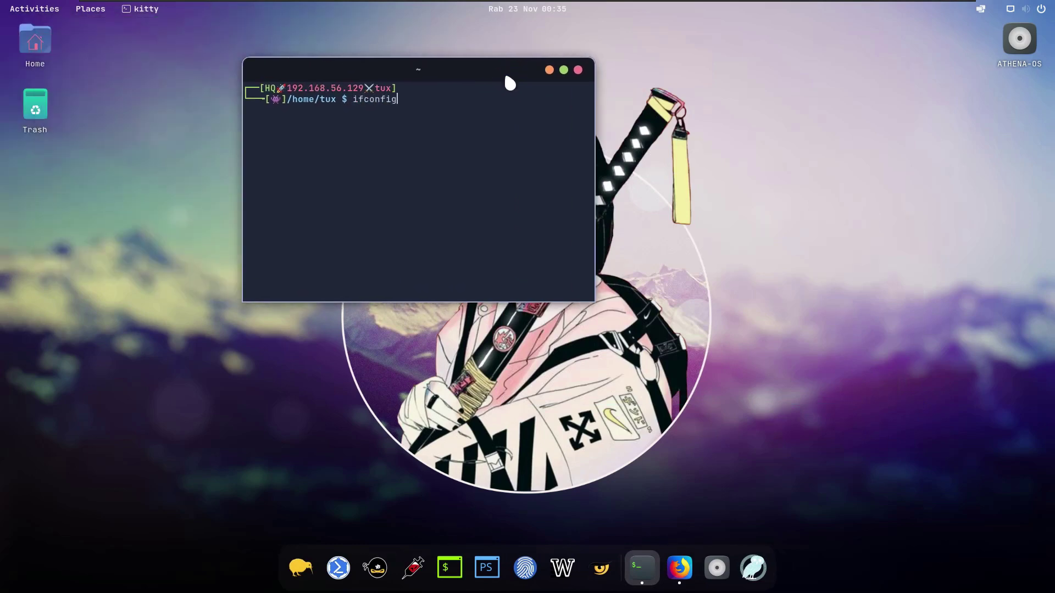
key(Return)
text(ip ad)
key(Return)
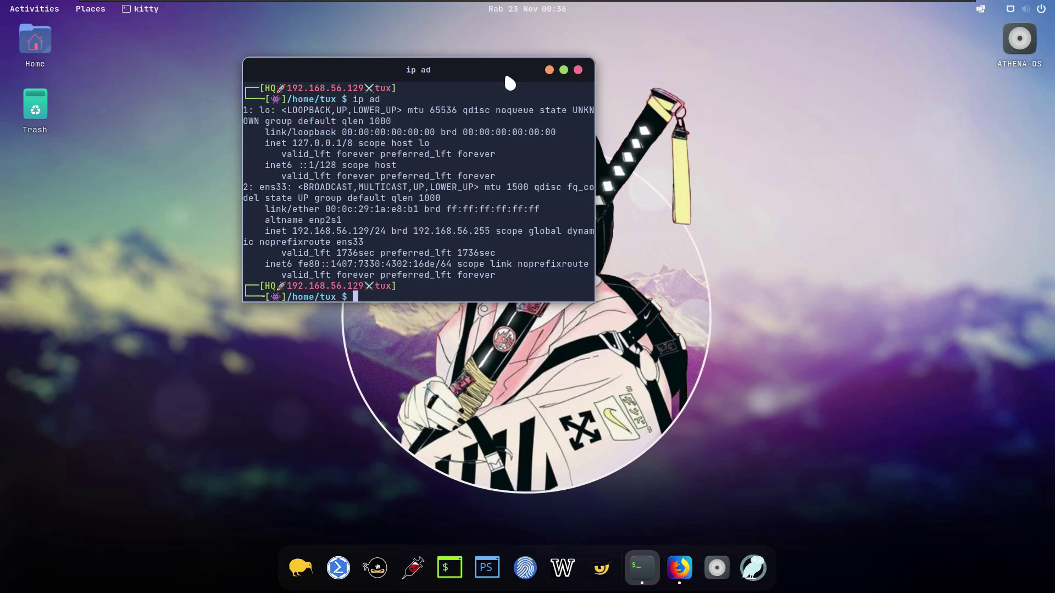
Step: Maximize the terminal, clear it and run neofetch for a system summary
click(563, 70)
text(clear)
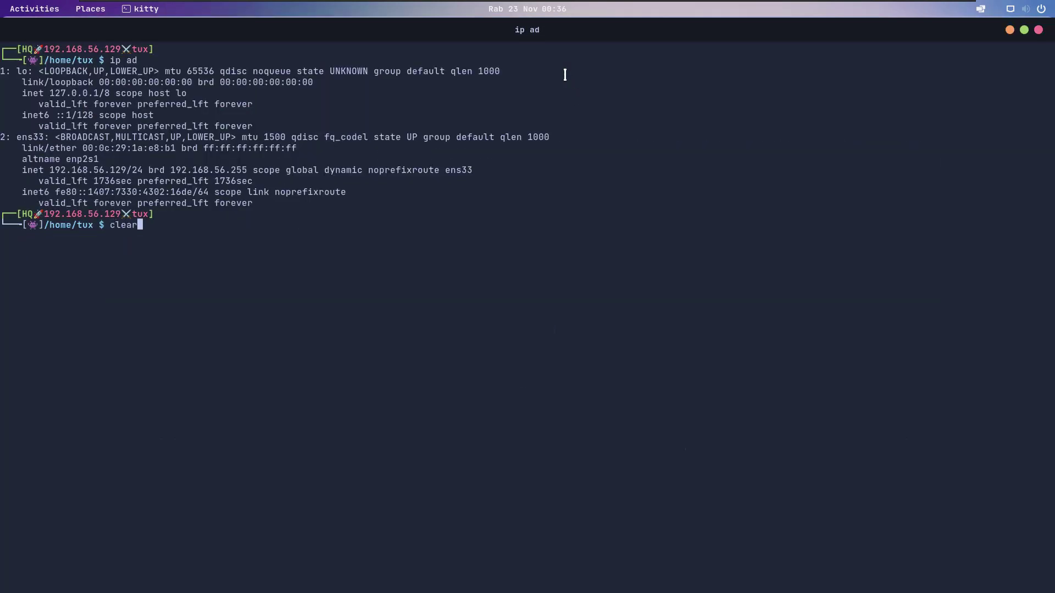
key(Return)
text(neto)
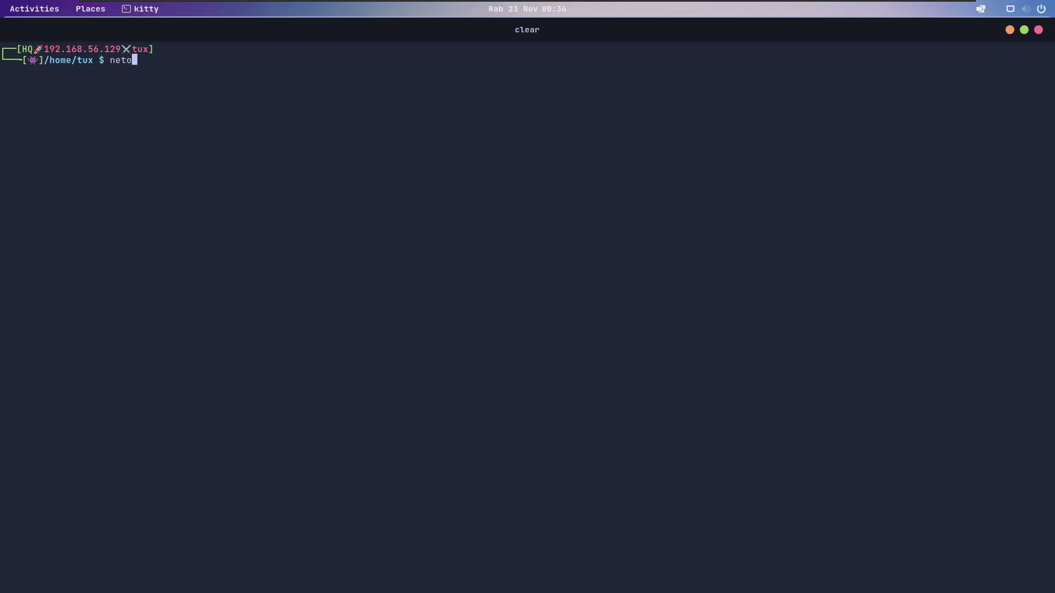
key(BackSpace)
text(ofetch)
key(Return)
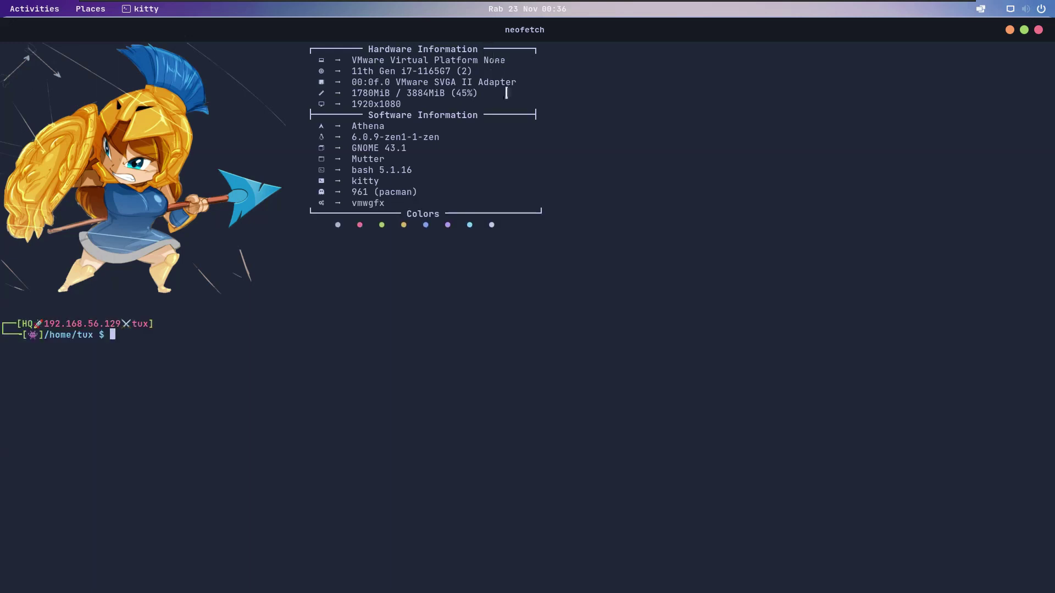
Step: Run uname -a and select the line showing kernel 6.0.9-zen1-1-zen x86_64
text(uname -a)
key(Return)
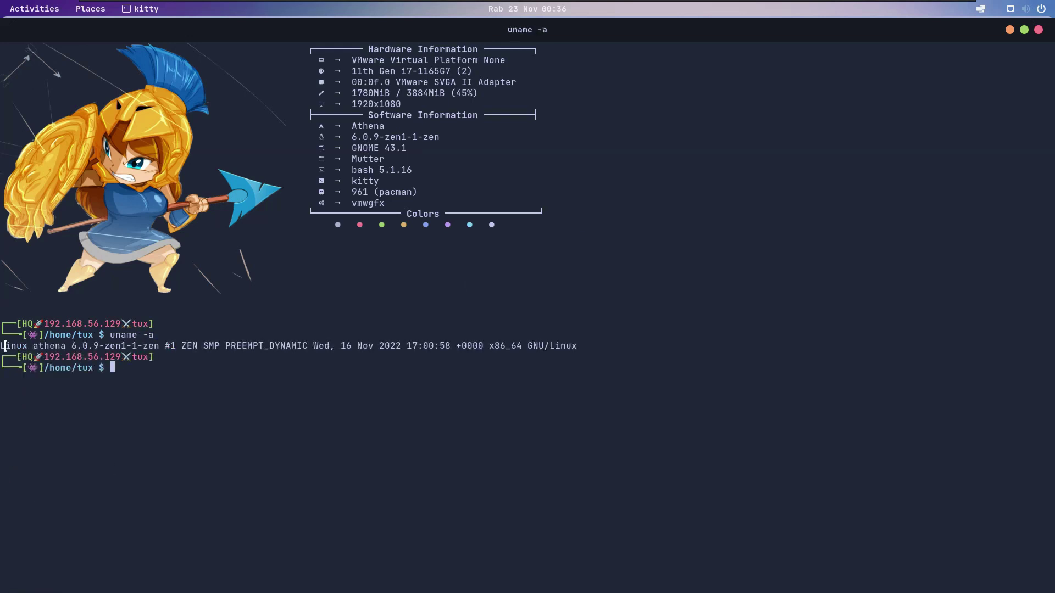
drag(2, 345, 575, 345)
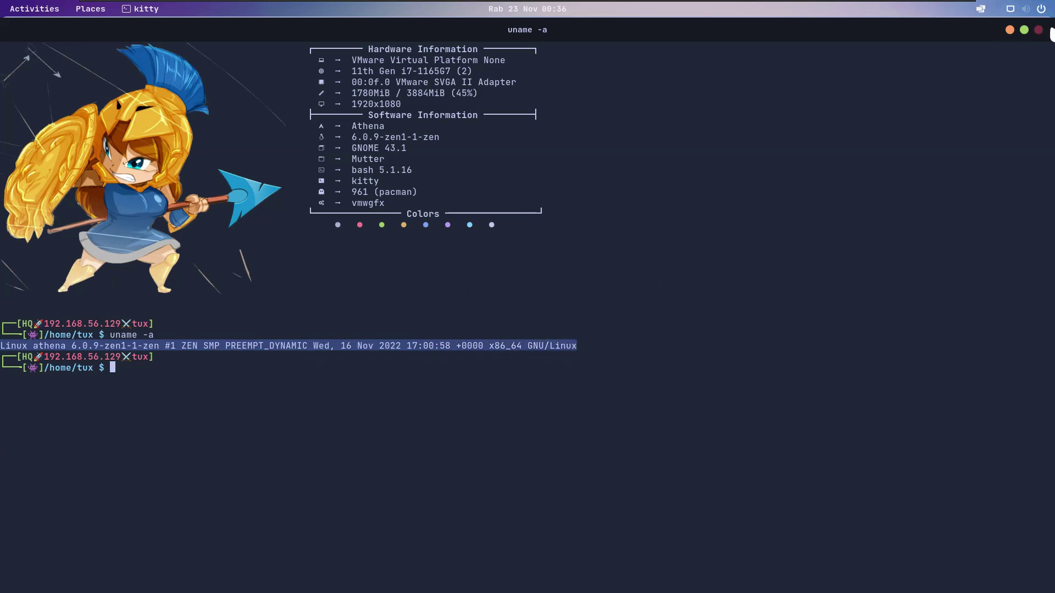
Step: Close kitty and launch Nmap from the Fly-Pie menu's Information Gathering group
click(1038, 29)
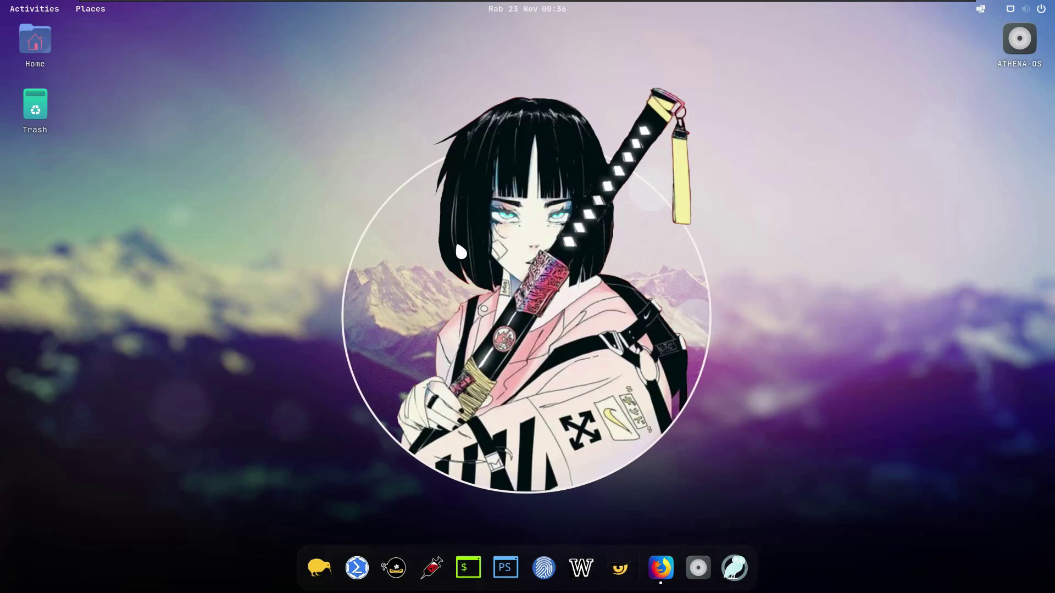
key(ctrl+space)
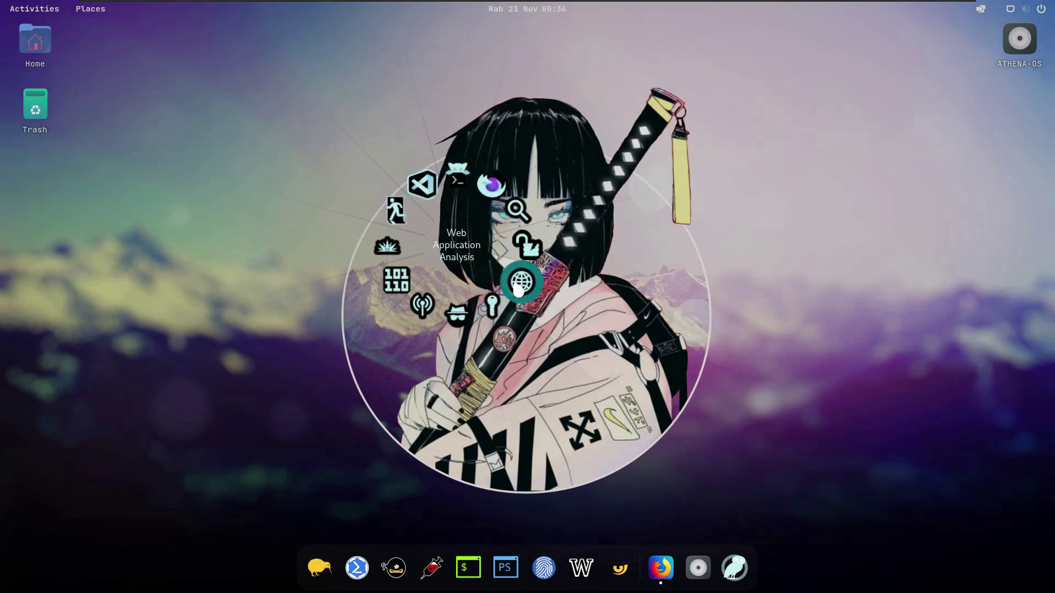
click(516, 217)
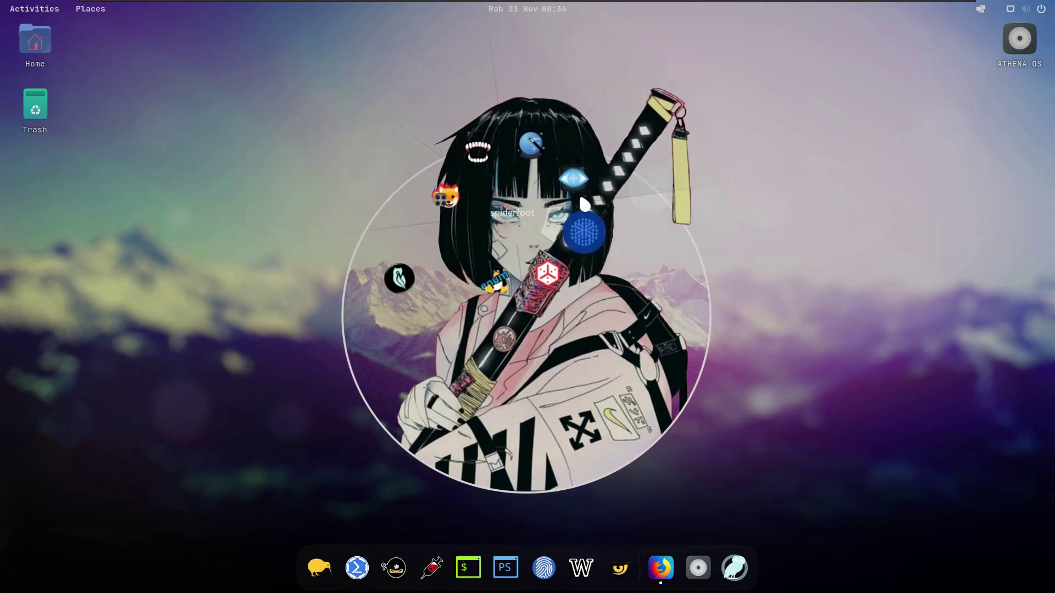
click(668, 188)
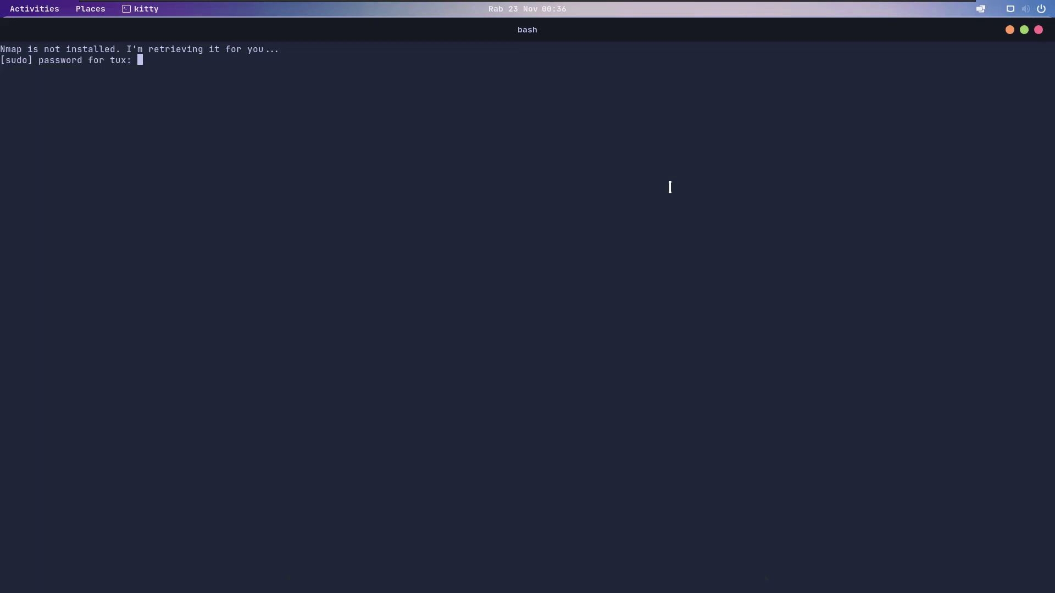
Step: Submit the sudo password for the Nmap install, then restore and re-maximize the kitty window
key(Return)
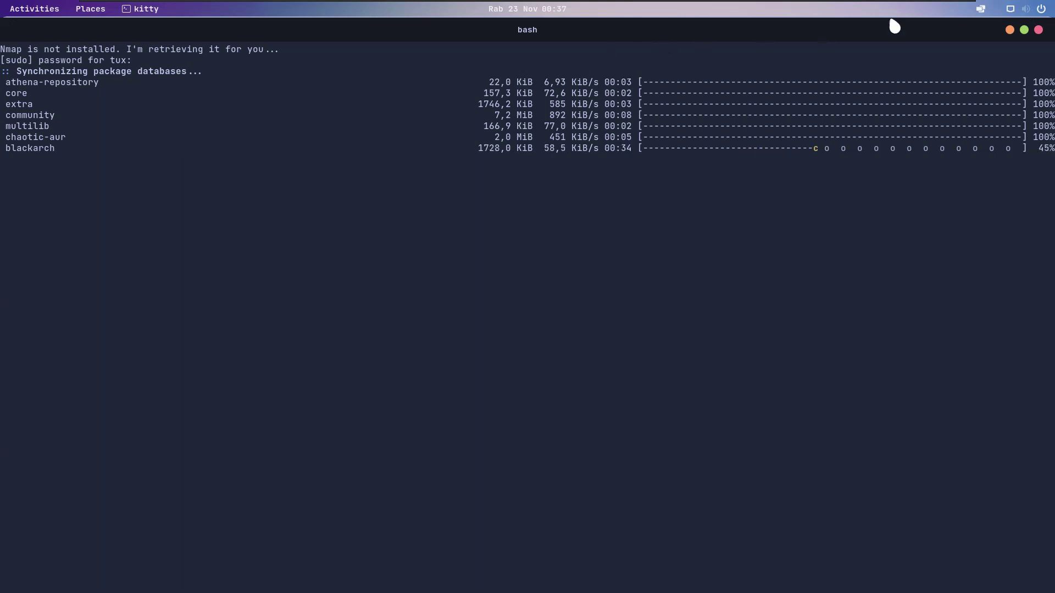
click(1025, 31)
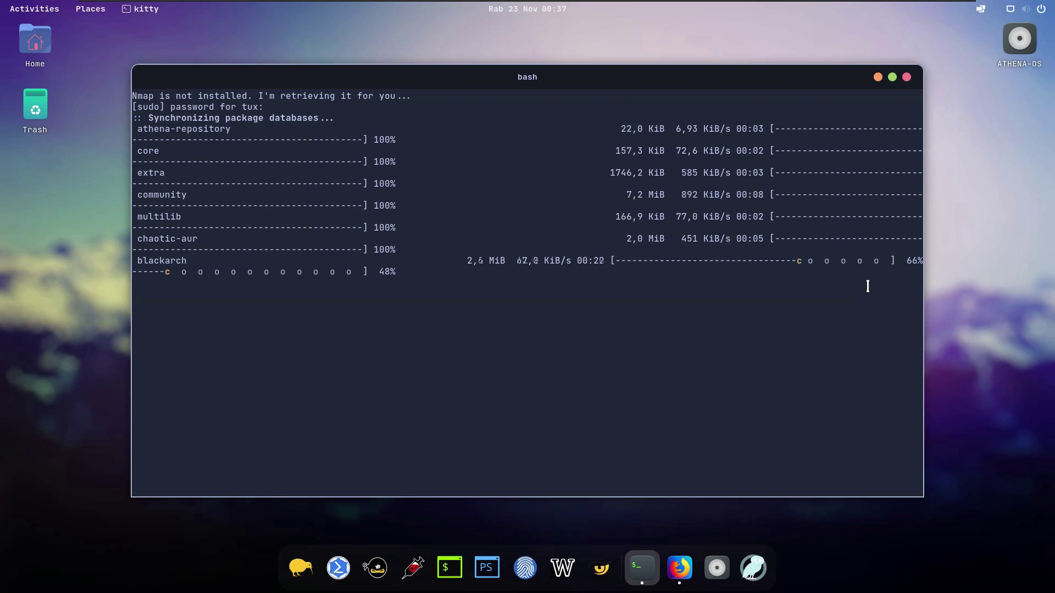
click(892, 77)
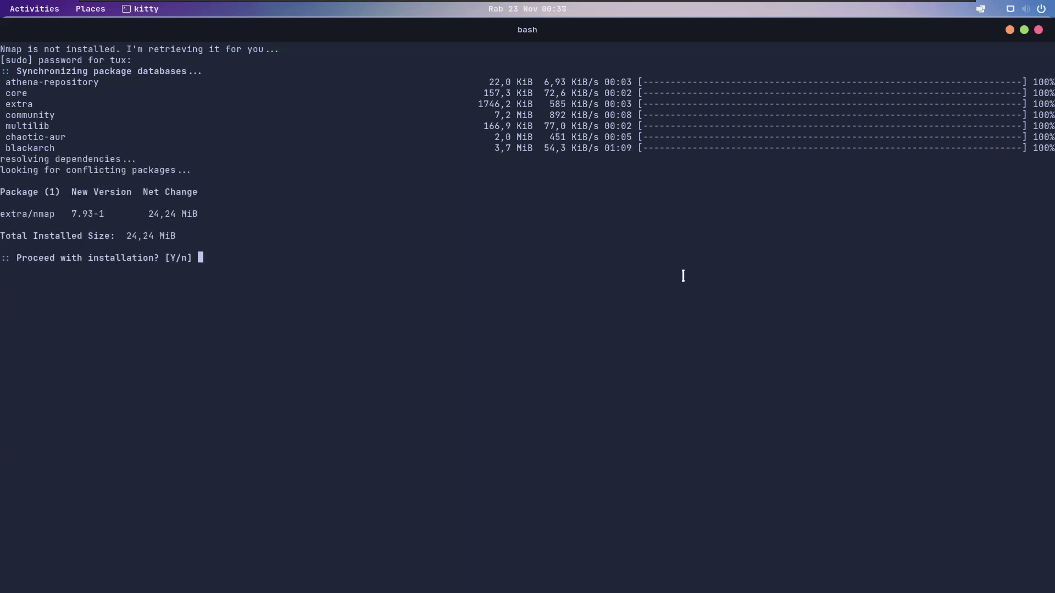
Step: Confirm the nmap 7.93-1 install, clear the screen and display nmap's usage help
text(Y)
key(Return)
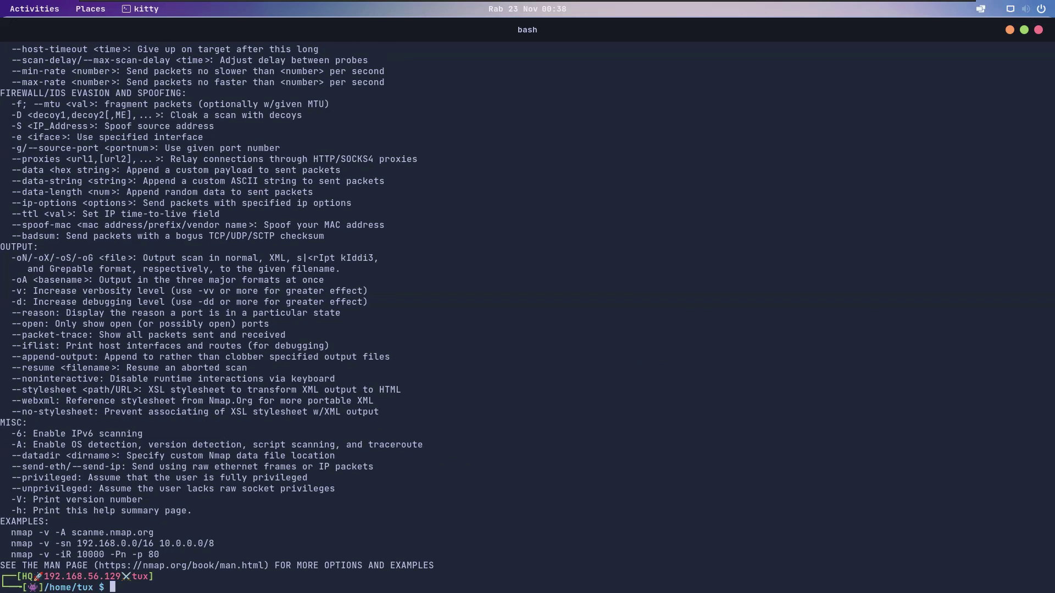
text(clear)
key(Return)
text(nmap)
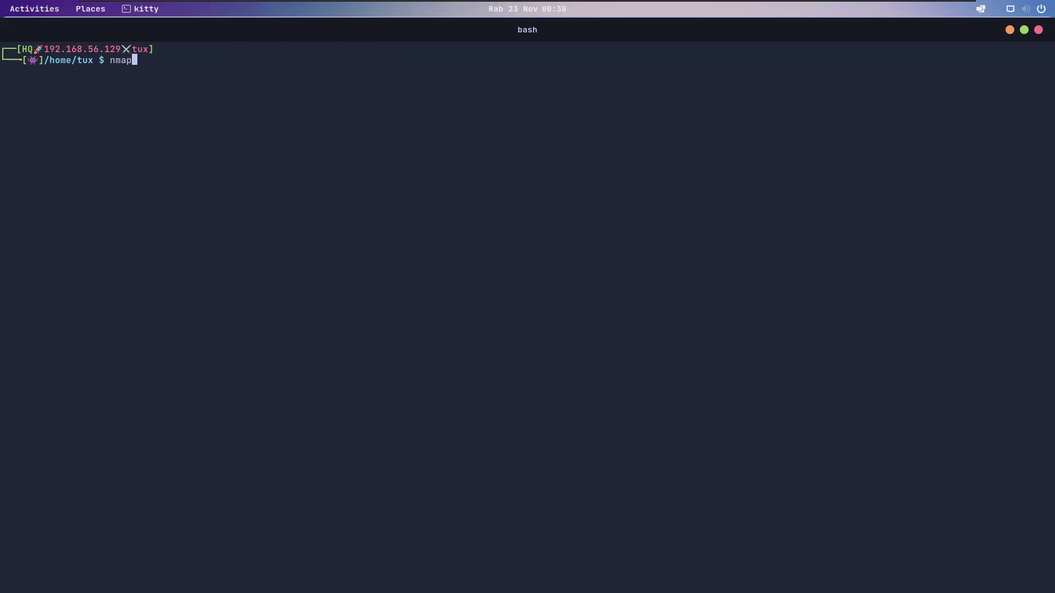
key(Return)
Step: Scan localhost with nmap, finding 1000 closed ports, then close the terminal
text(clear)
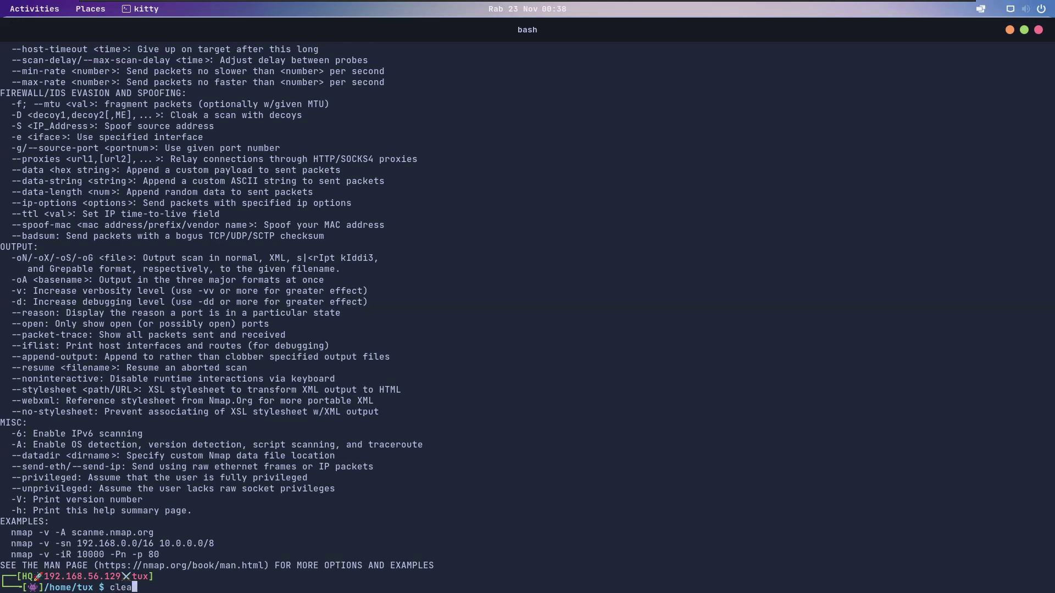
key(Return)
text(nmap localhost)
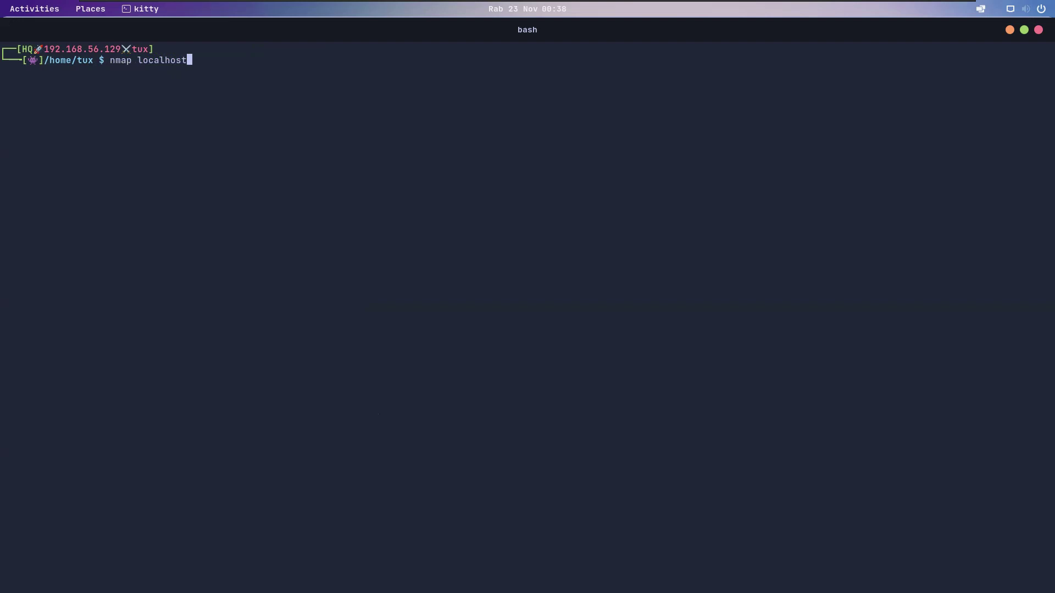
key(Return)
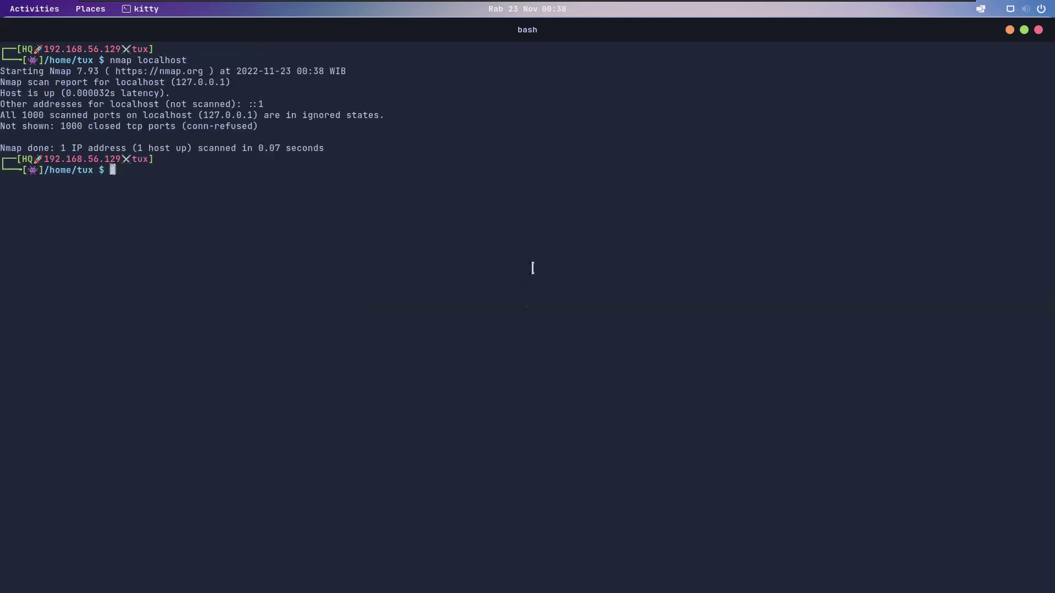
click(1038, 29)
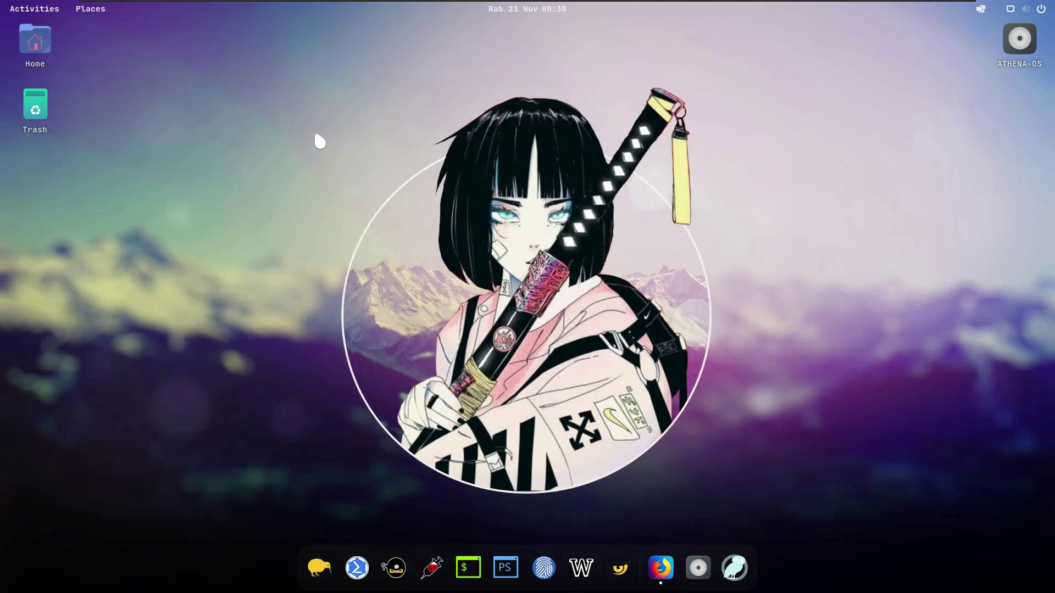
Step: Launch enum4linux from the Fly-Pie menu's Information Gathering group
key(ctrl+space)
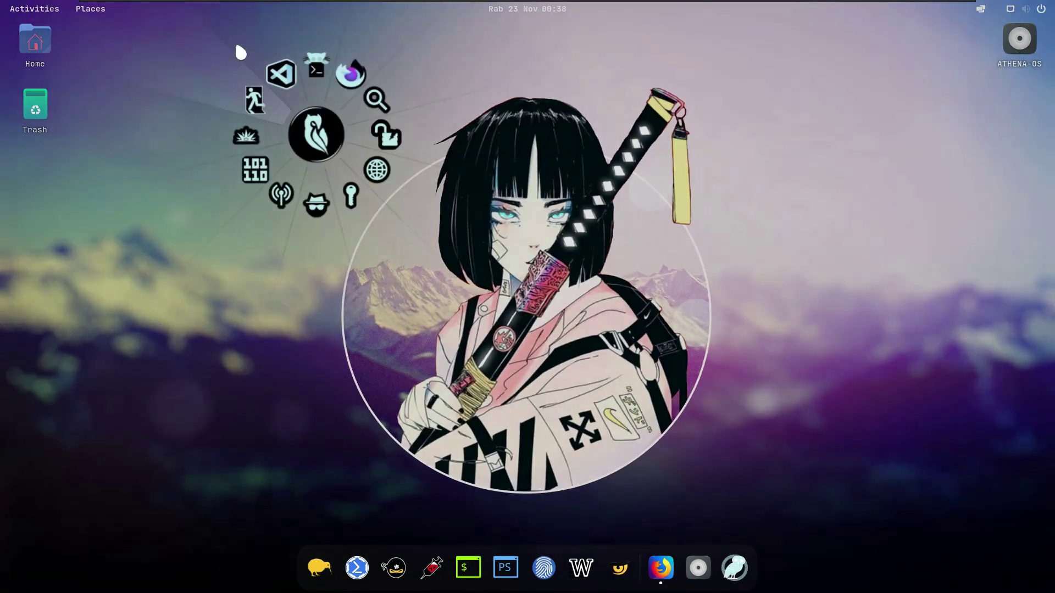
click(379, 102)
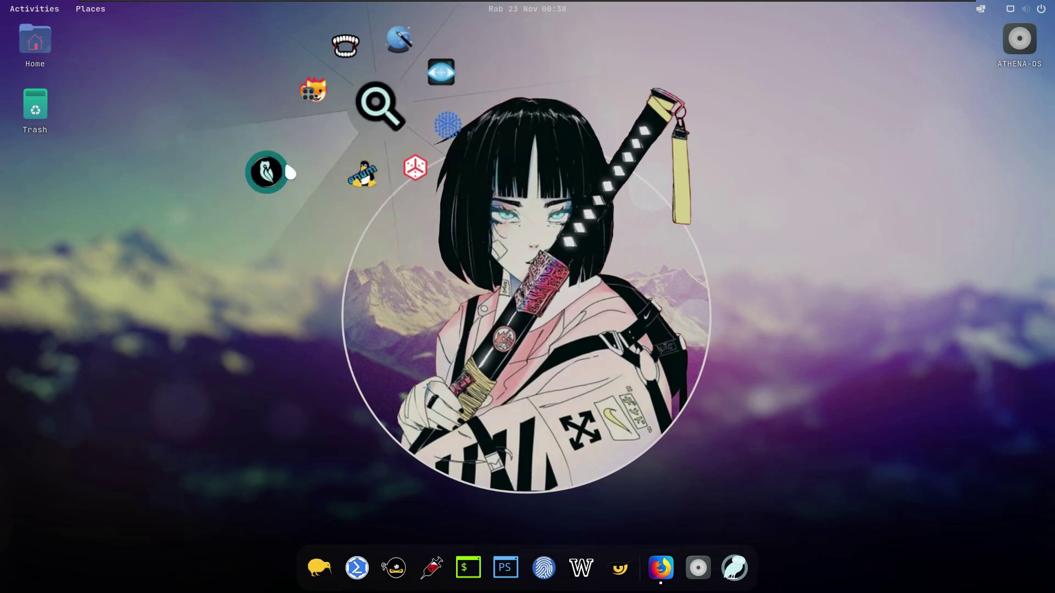
click(360, 176)
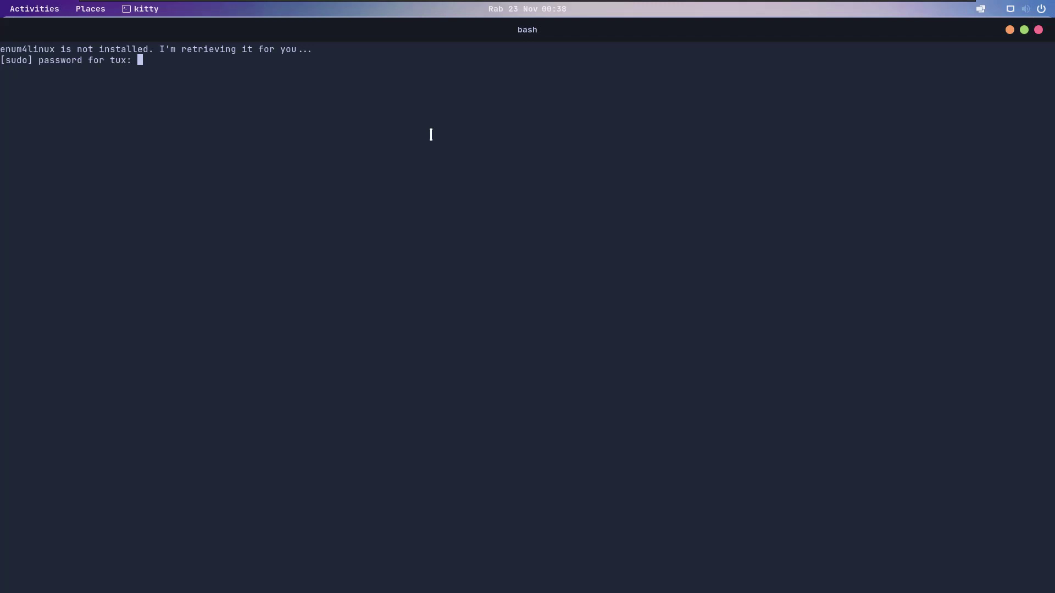
Step: Submit the sudo password for enum4linux, then restore and hide the kitty window
key(Return)
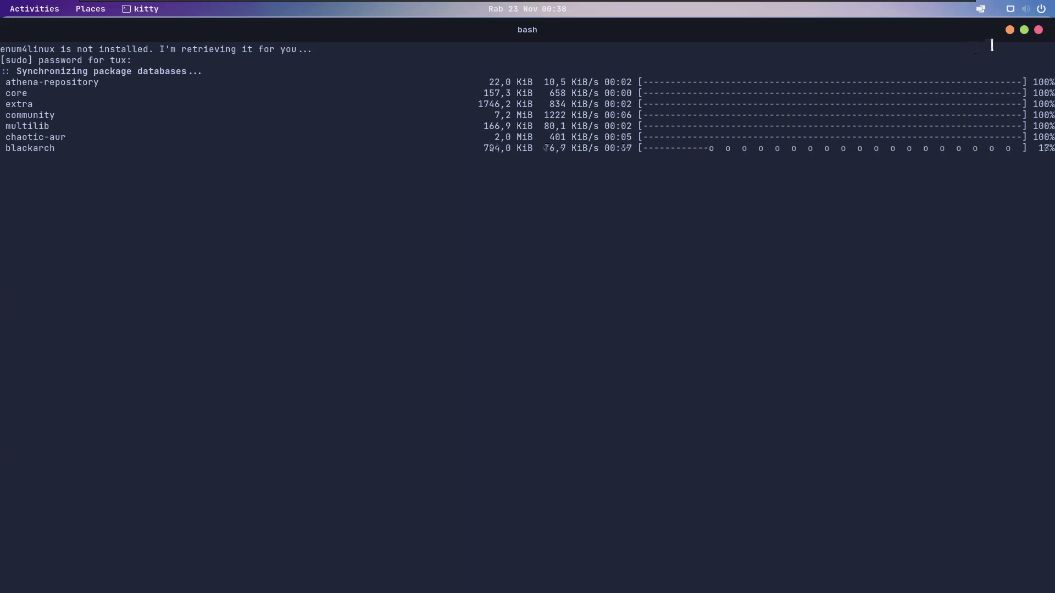
click(1024, 30)
click(879, 253)
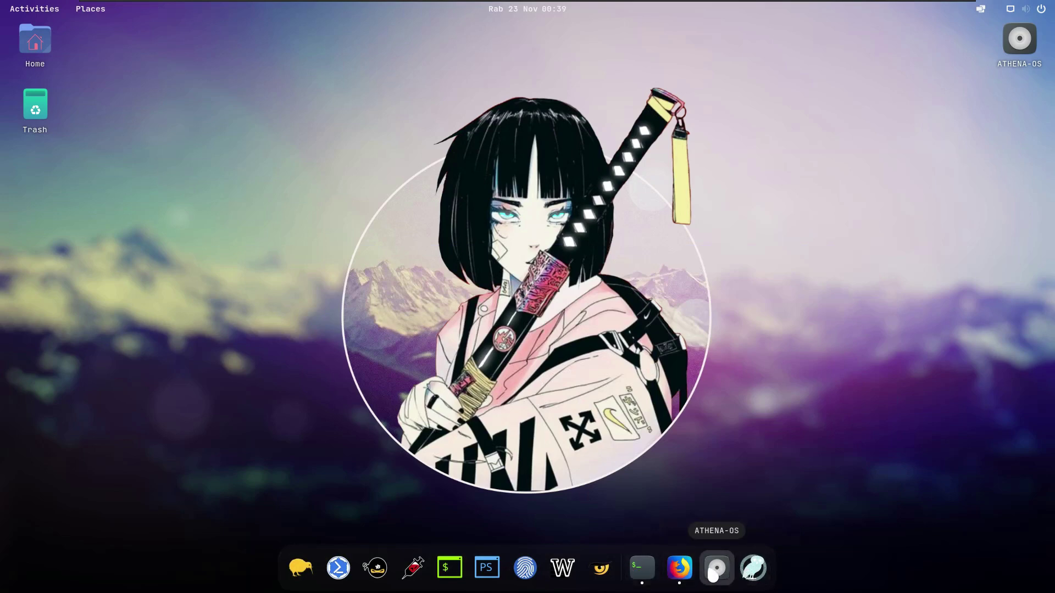
right_click(713, 574)
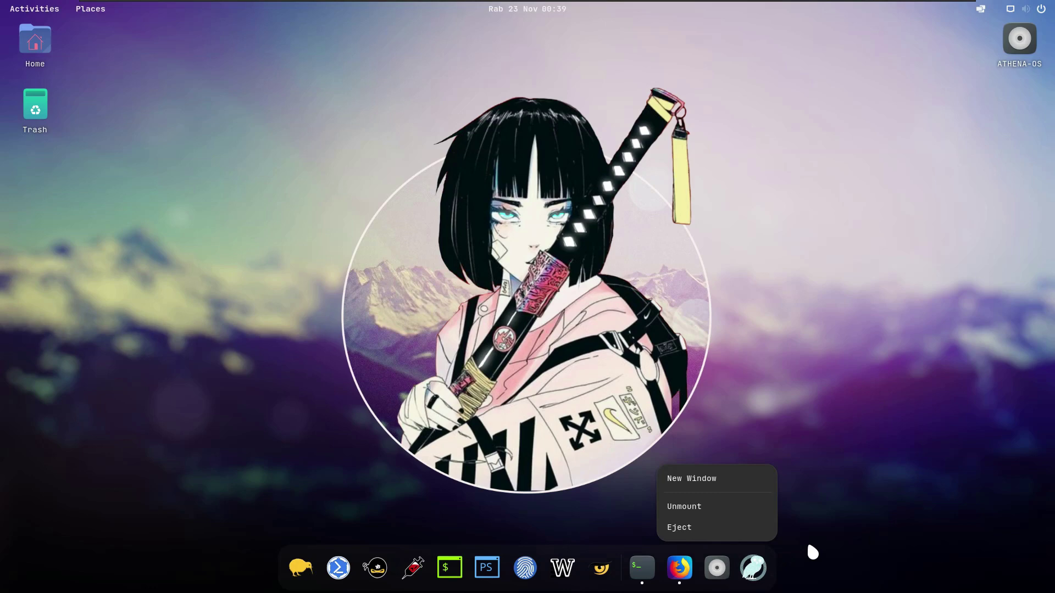
click(819, 499)
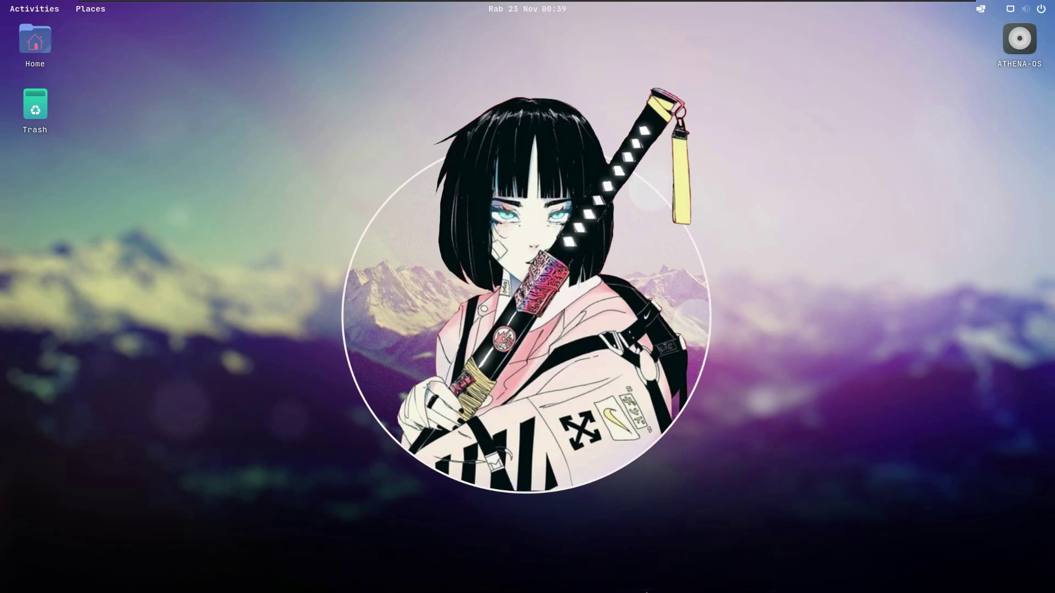
key(super)
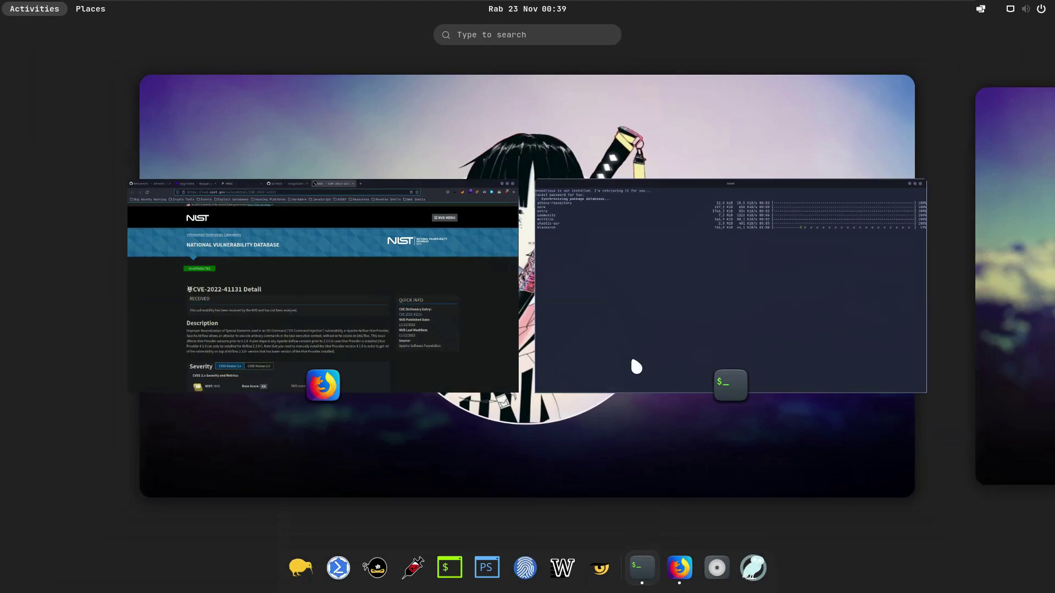
click(657, 299)
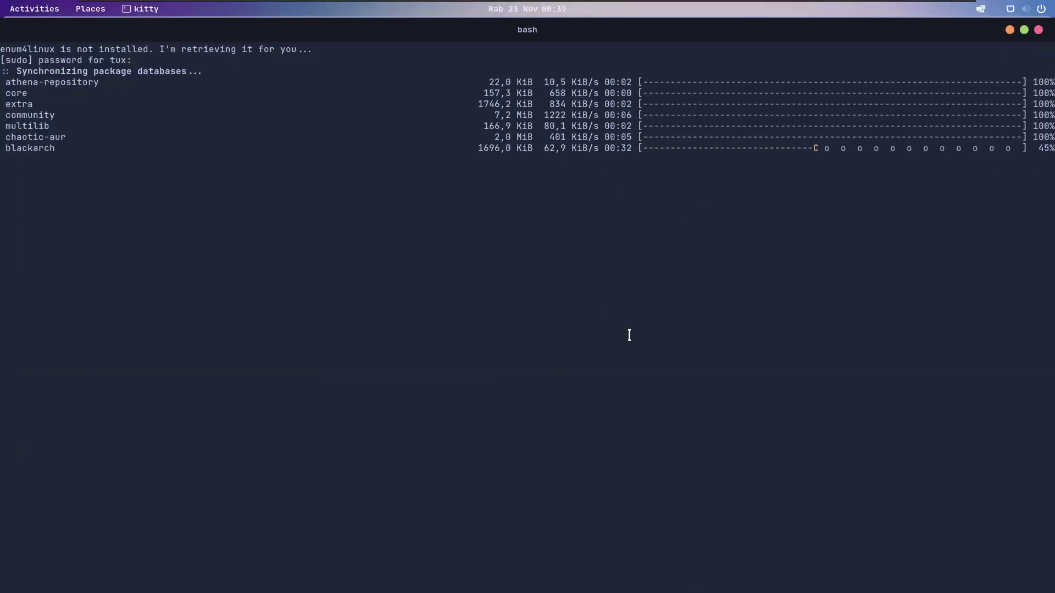
click(1023, 31)
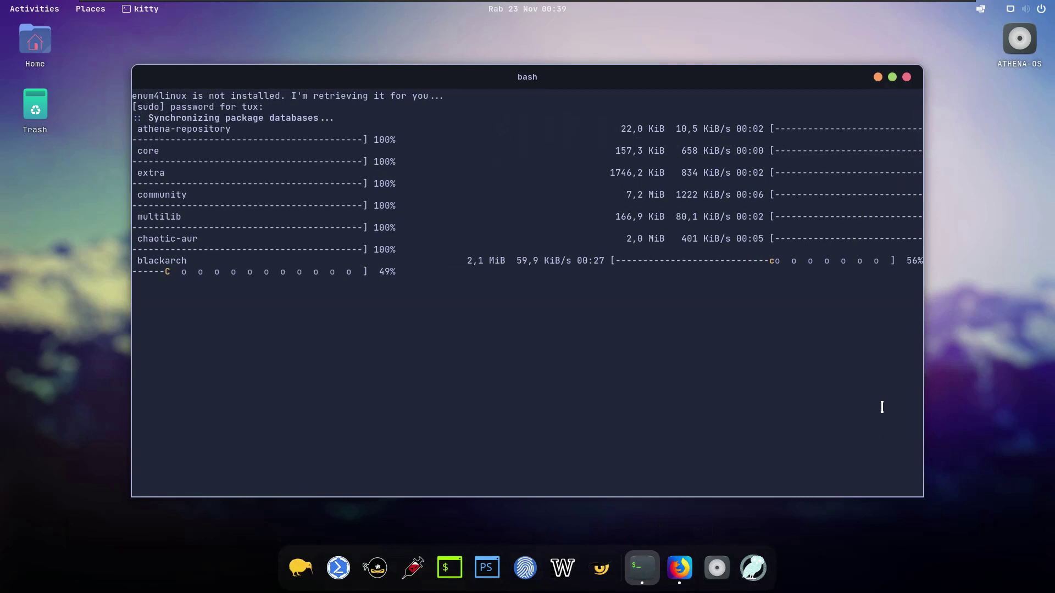
click(892, 77)
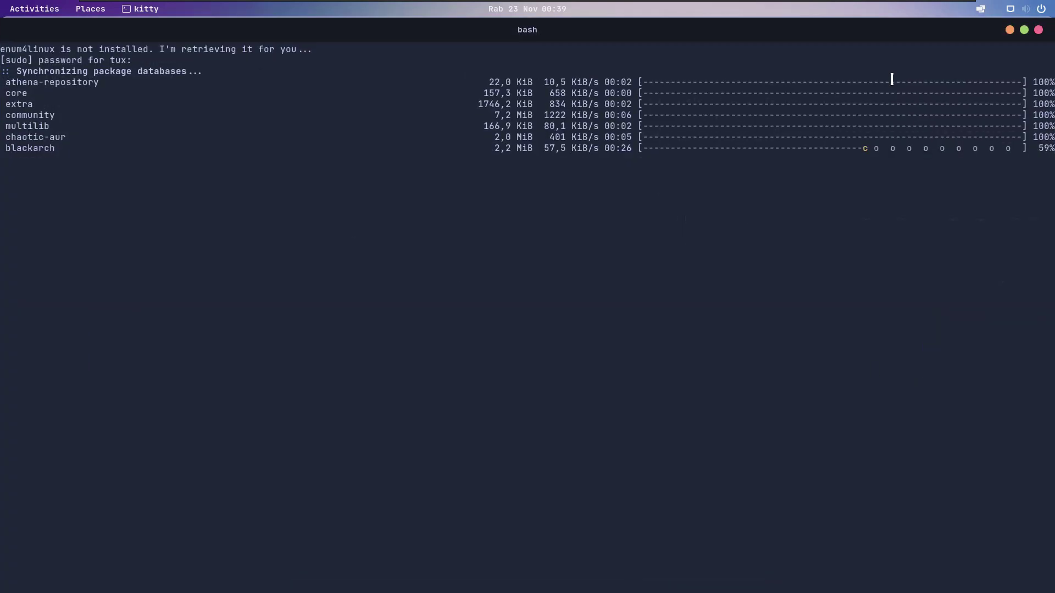
click(1009, 28)
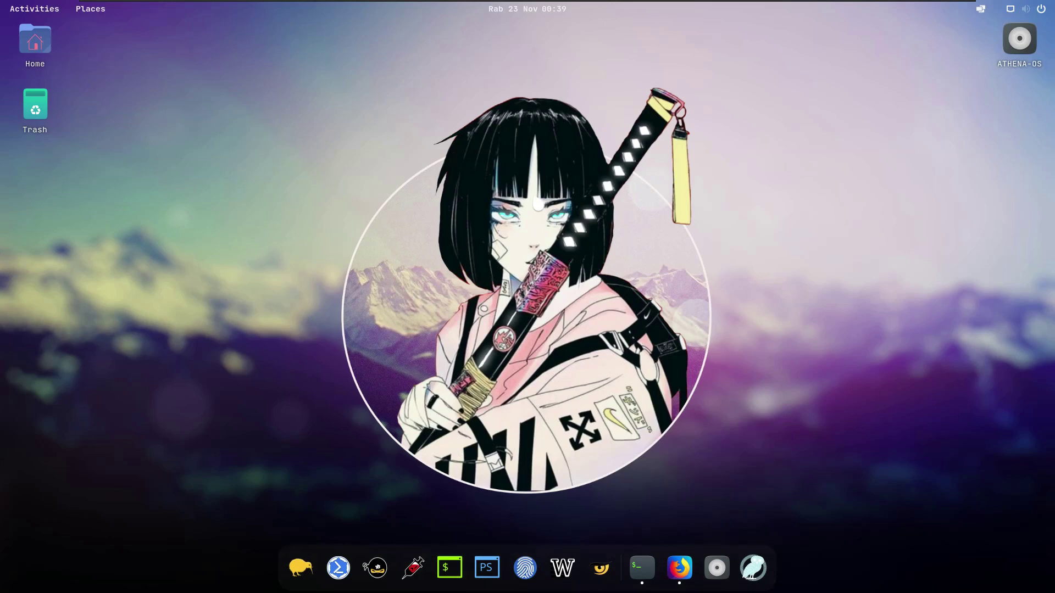
key(alt+Tab)
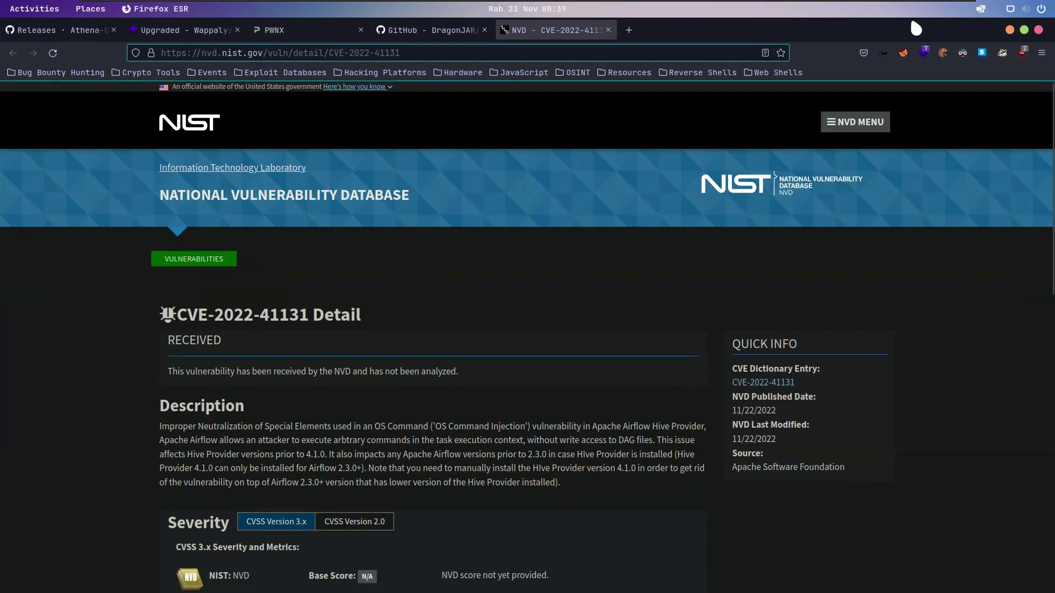
click(1010, 29)
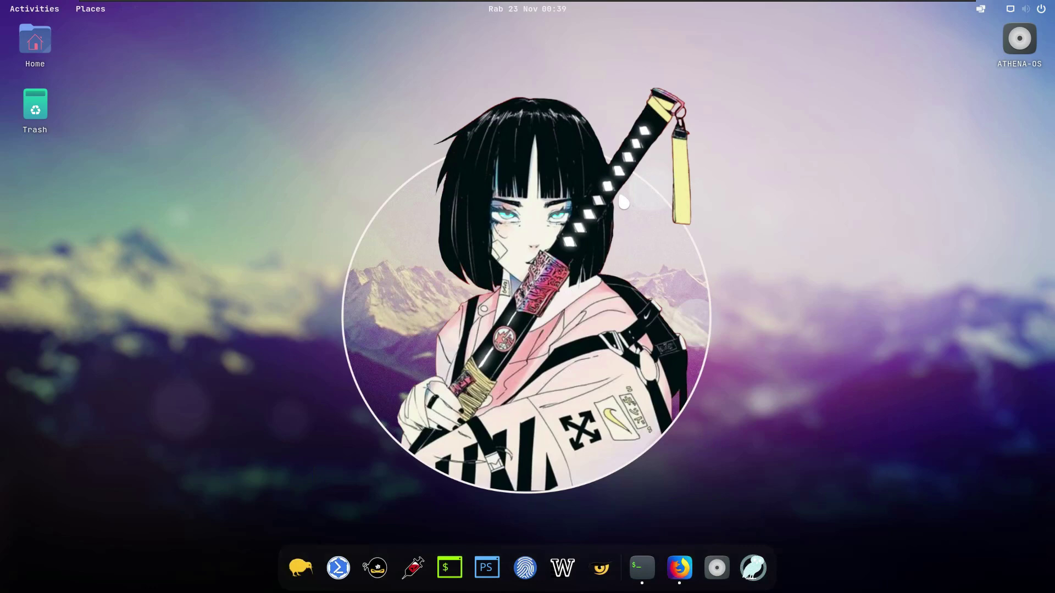
key(ctrl+space)
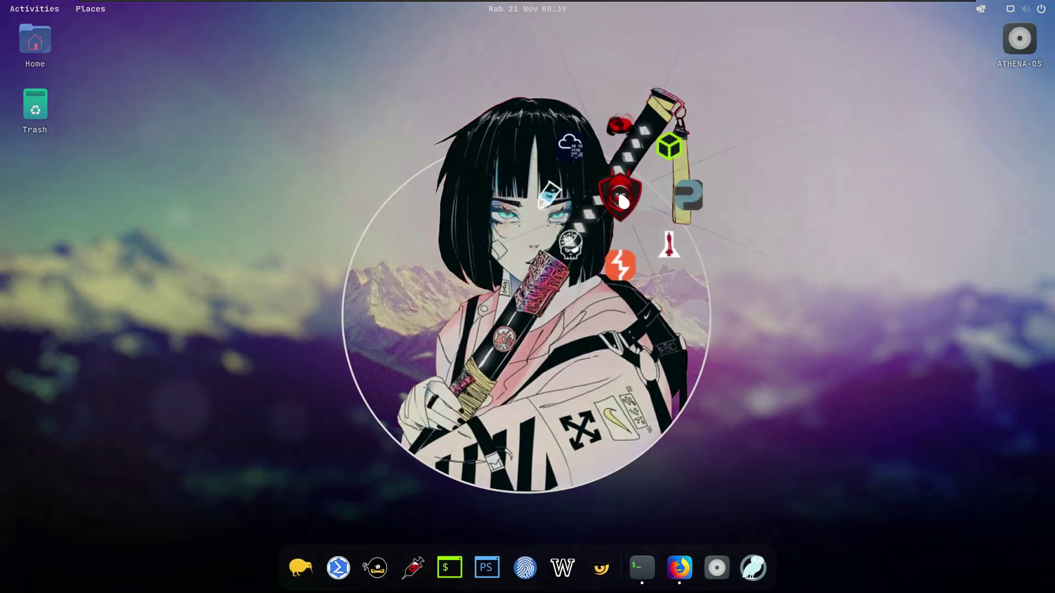
click(865, 175)
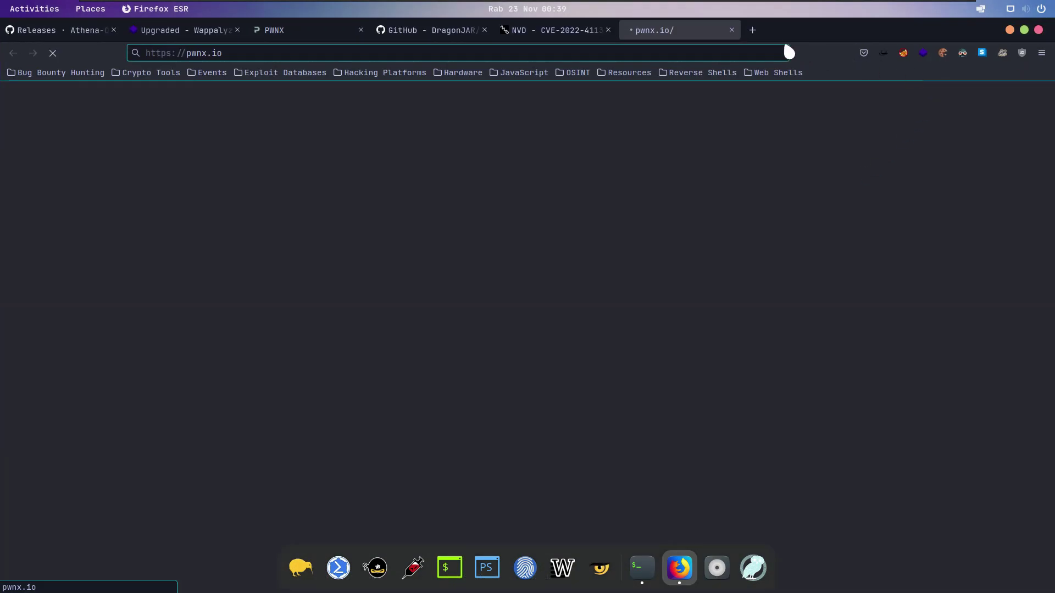
click(731, 30)
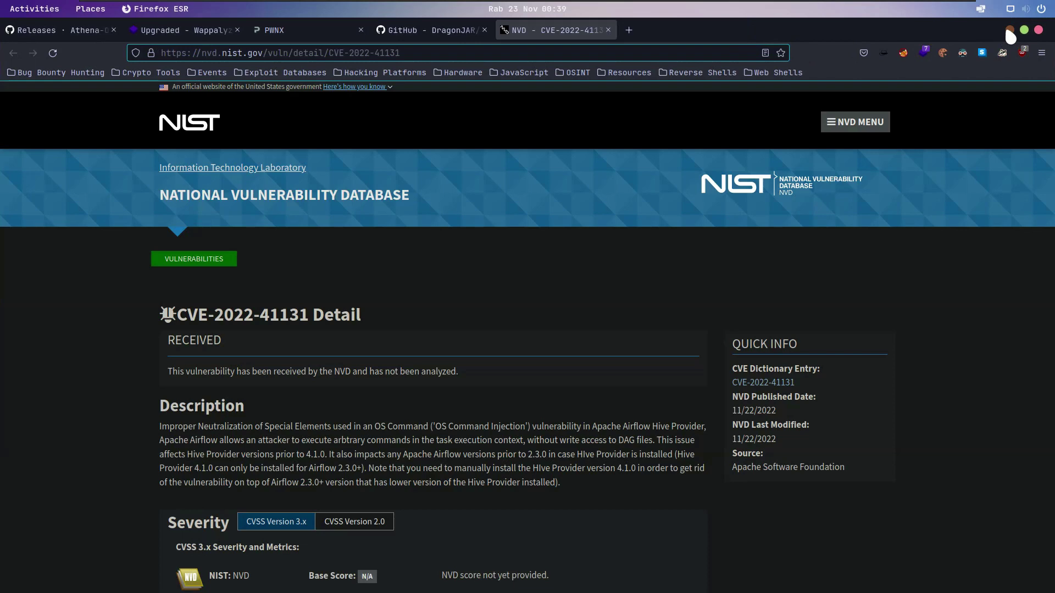
click(1010, 30)
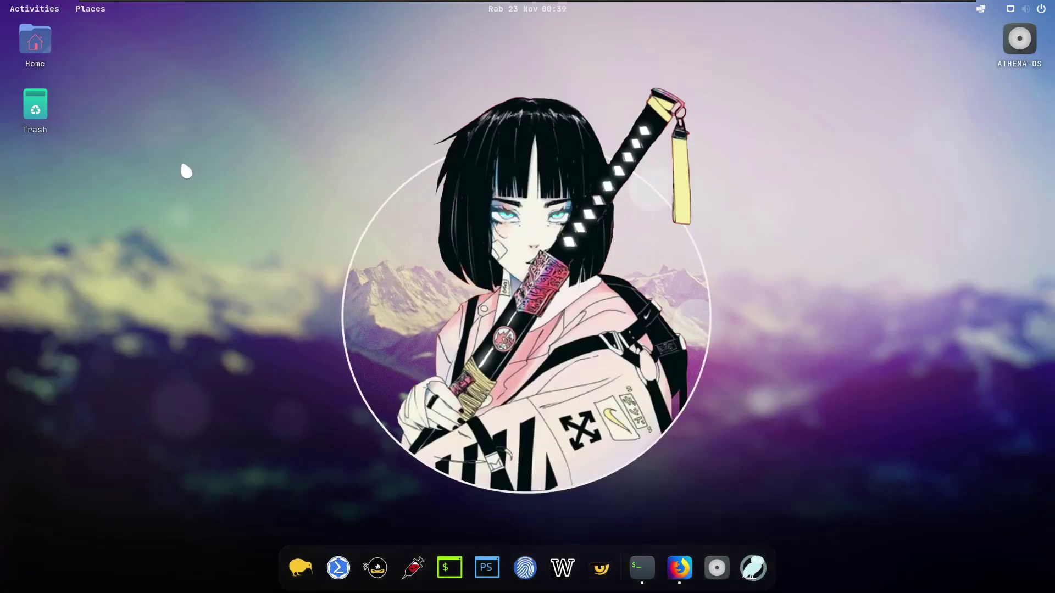
key(ctrl+space)
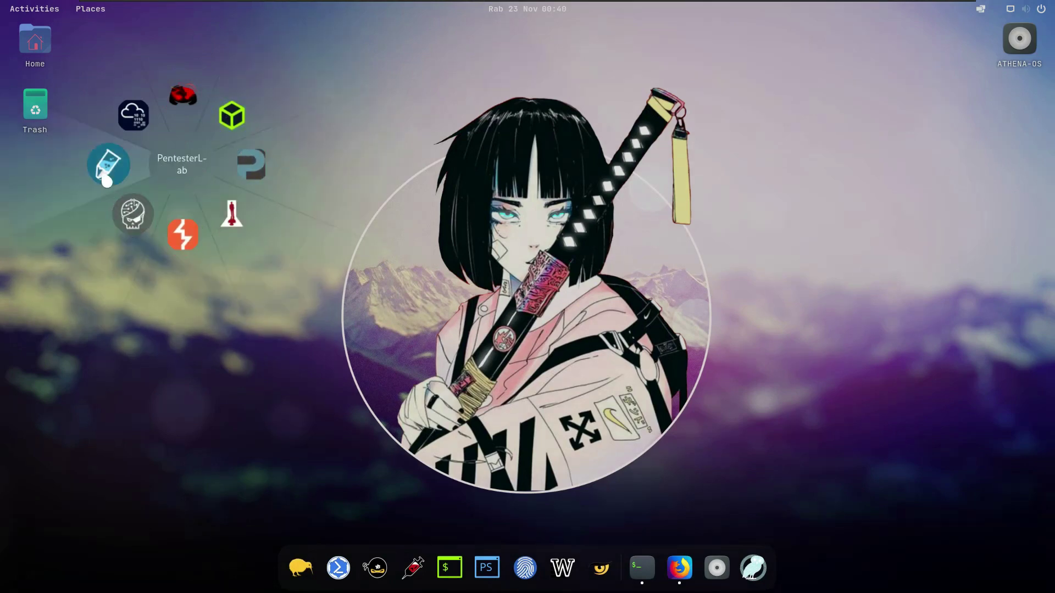
click(135, 309)
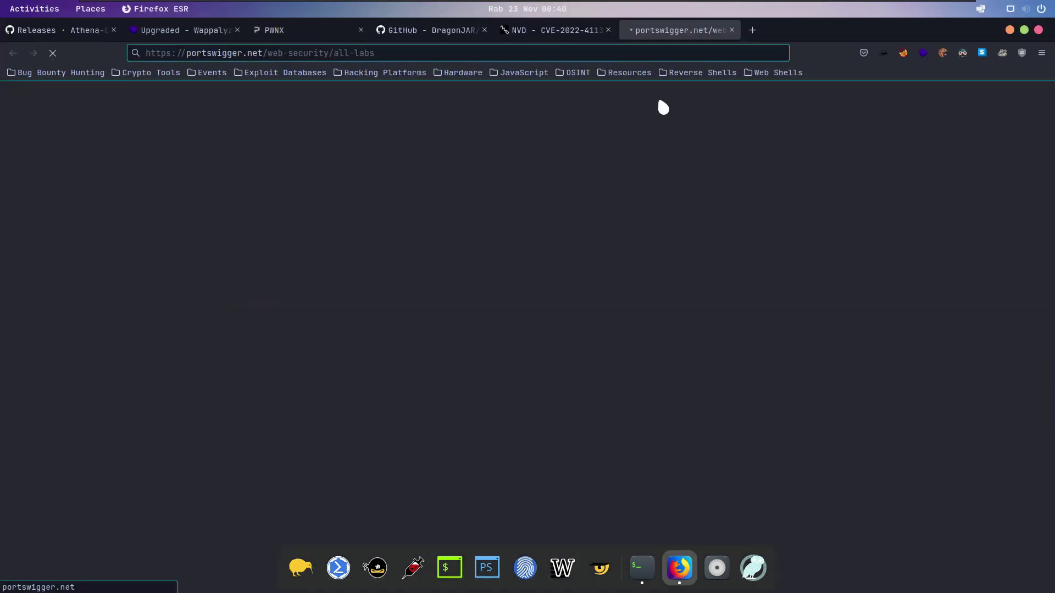
click(731, 30)
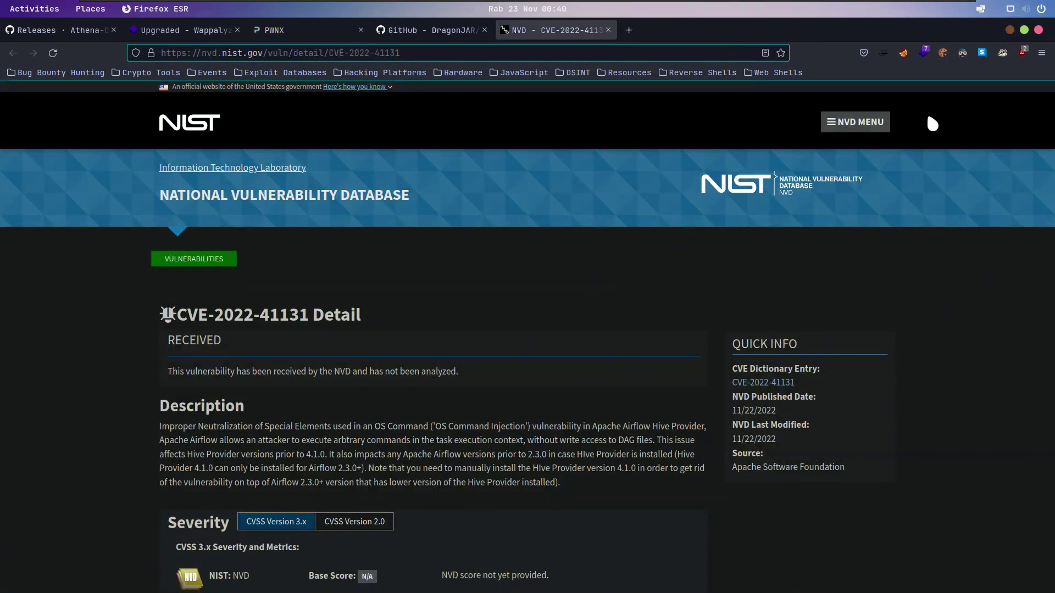
key(super+h)
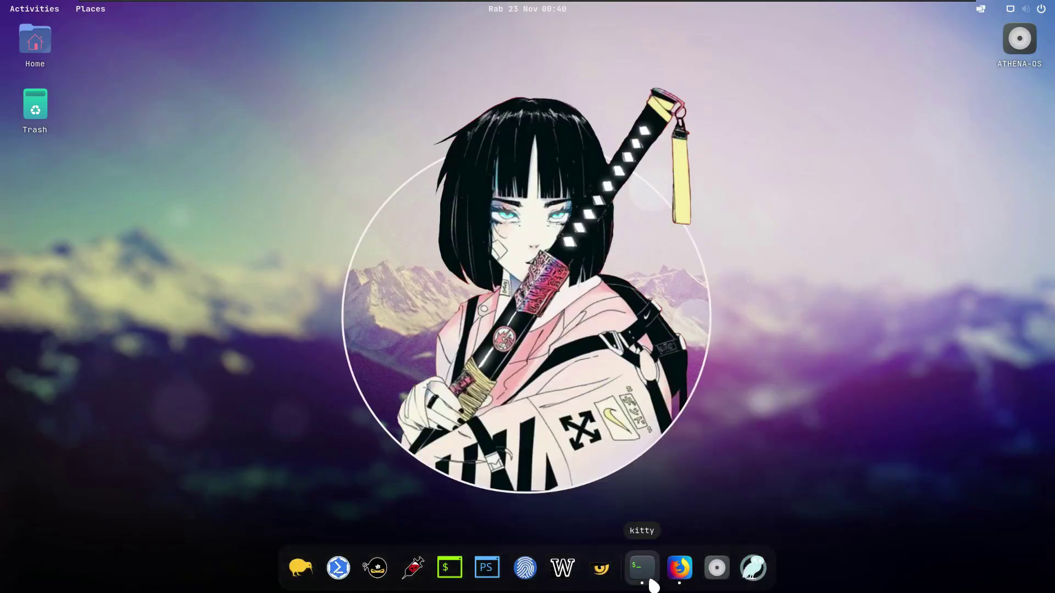
Step: Bring kitty back, confirm the enum4linux 0.9.1-2 install, clear and run enum4linux for its usage help
click(642, 567)
text(Y)
key(Return)
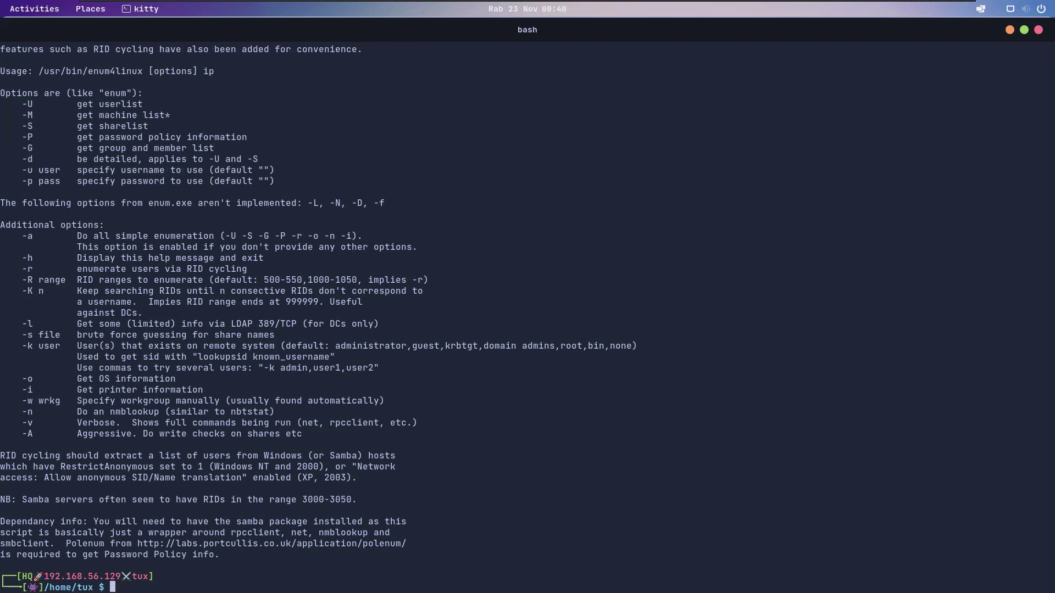
text(clear)
key(Return)
text(enum)
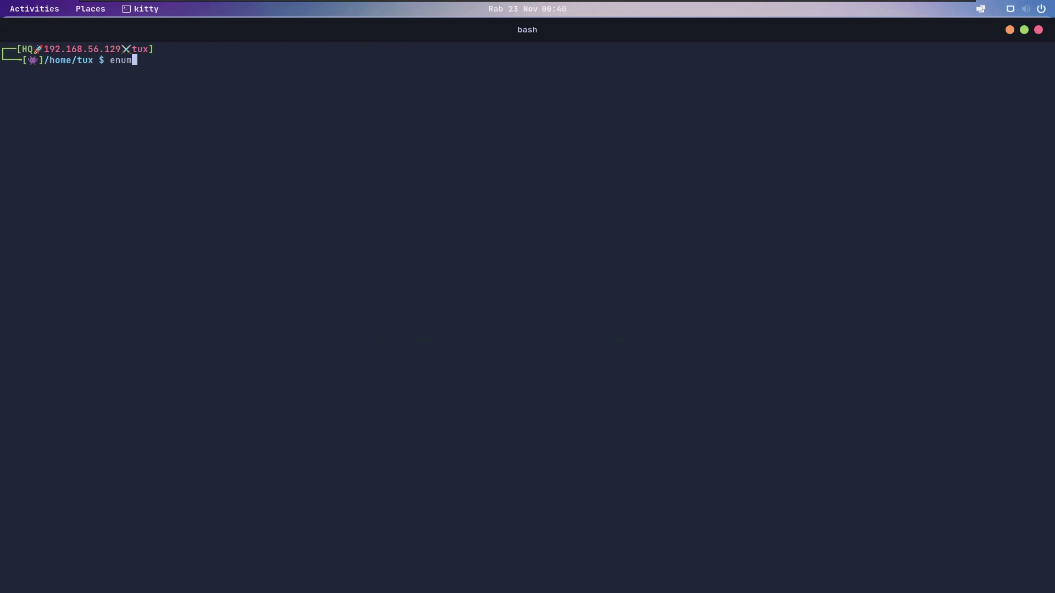
text(4linux)
key(Return)
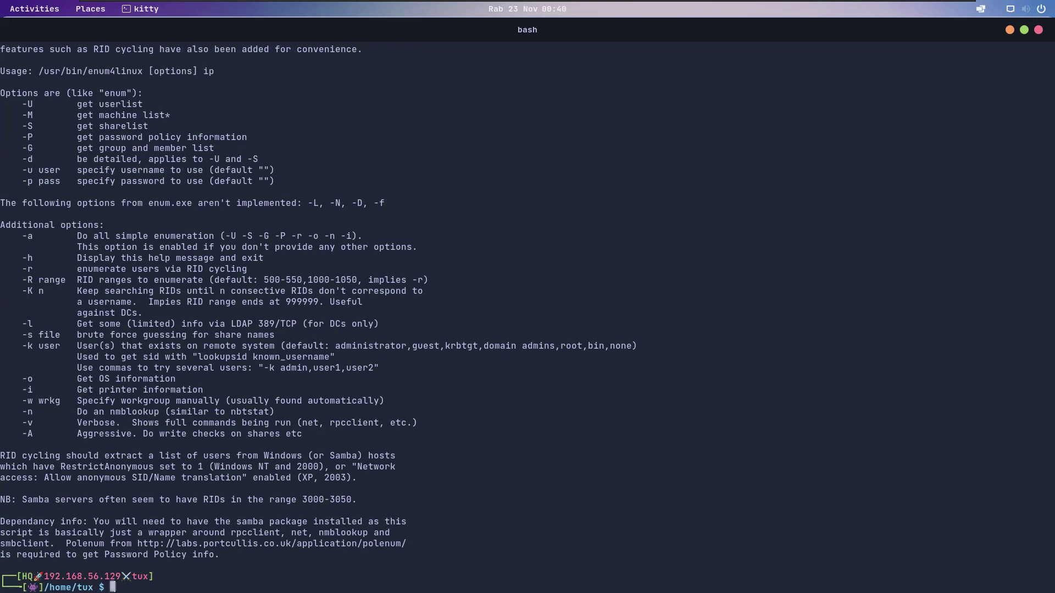
Step: Discard the partly typed enum4linux command and run exit to close kitty
text(enum4linux -)
key(ctrl+u)
text(exit)
key(Return)
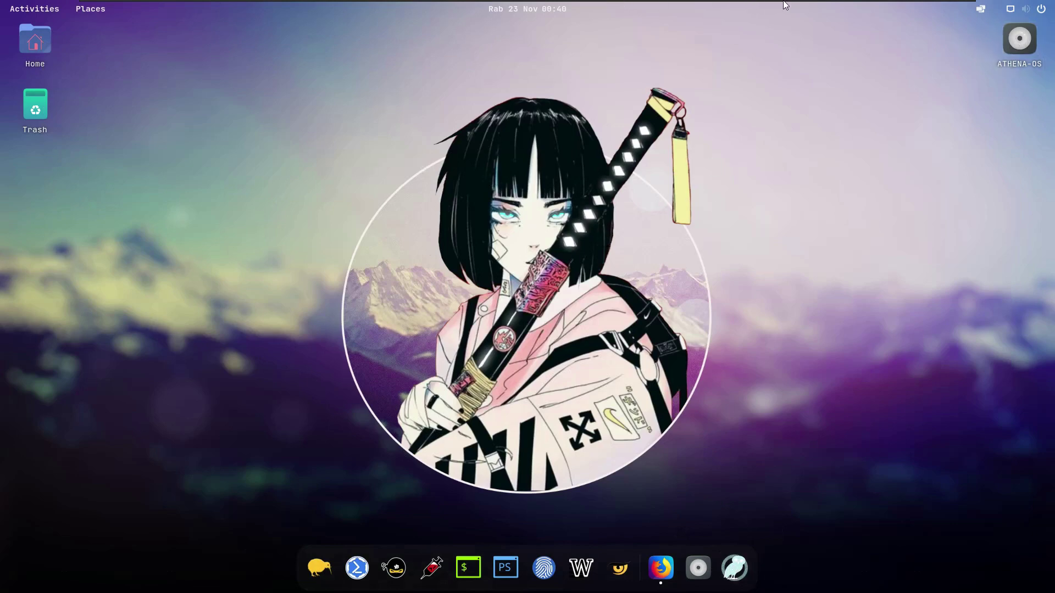
Step: Bring VMware's full-screen toolbar down at the top of the screen
mouse_move(823, 4)
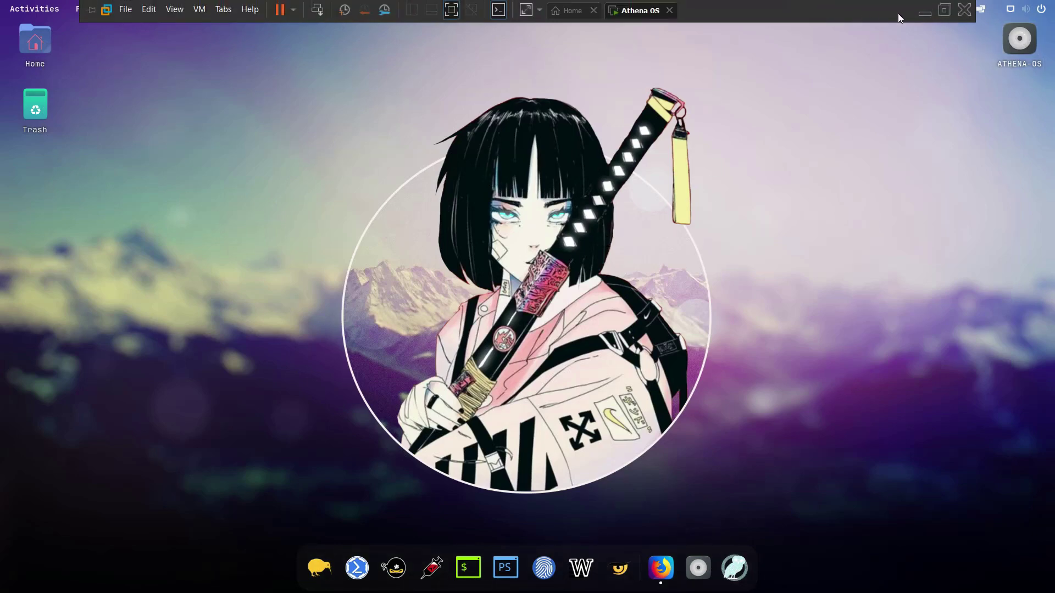